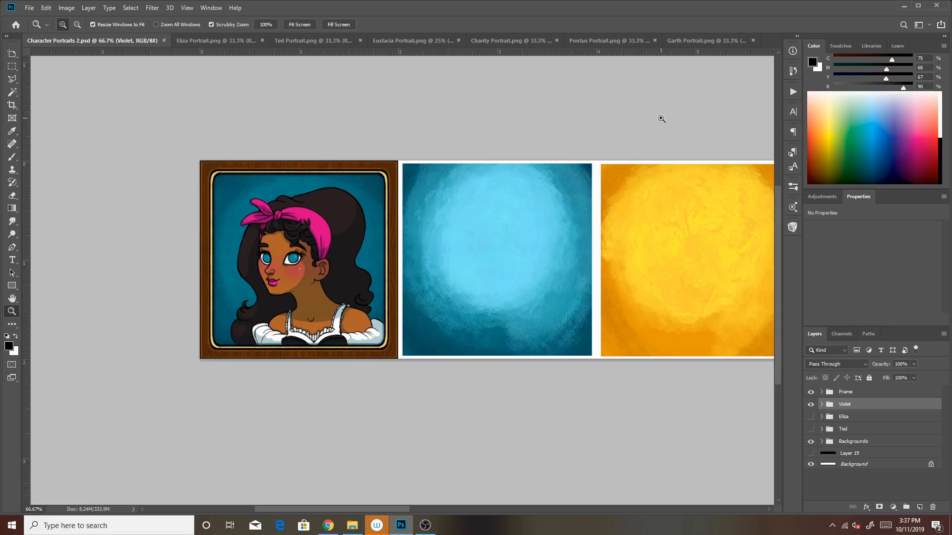
# Examine the seven framed expression portraits in Garth Portrait.png up close, from the dark blue one through to the pink one
pyautogui.click(700, 40)
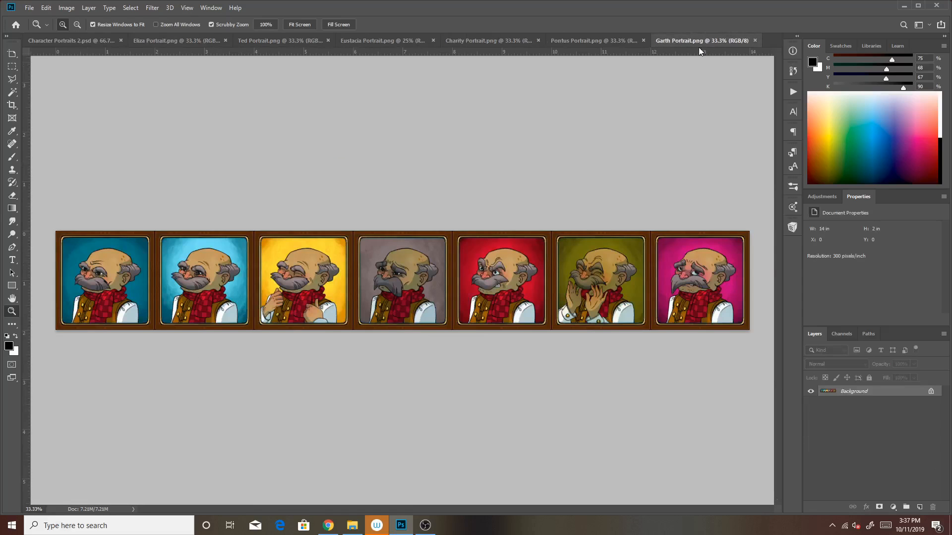
pyautogui.click(142, 268)
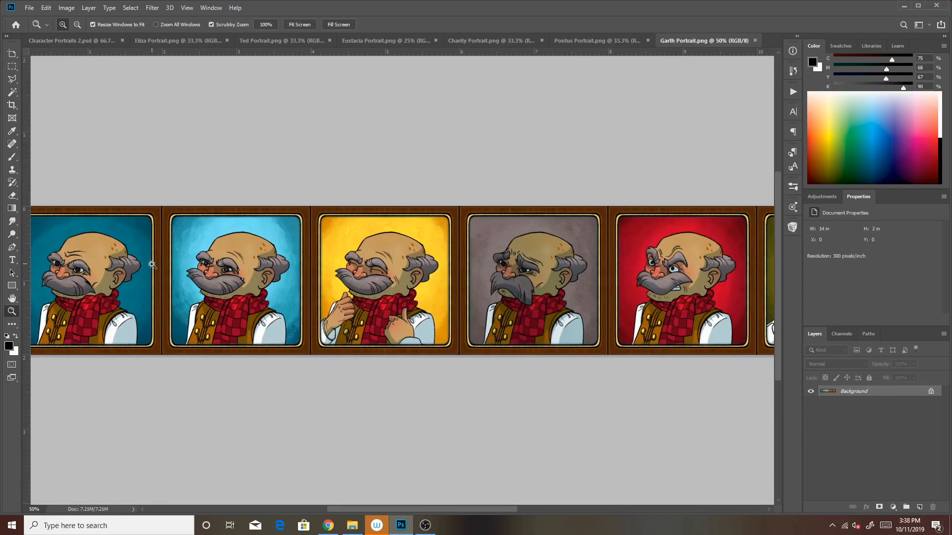
pyautogui.click(152, 265)
pyautogui.moveTo(298, 252); pyautogui.dragTo(530, 208)
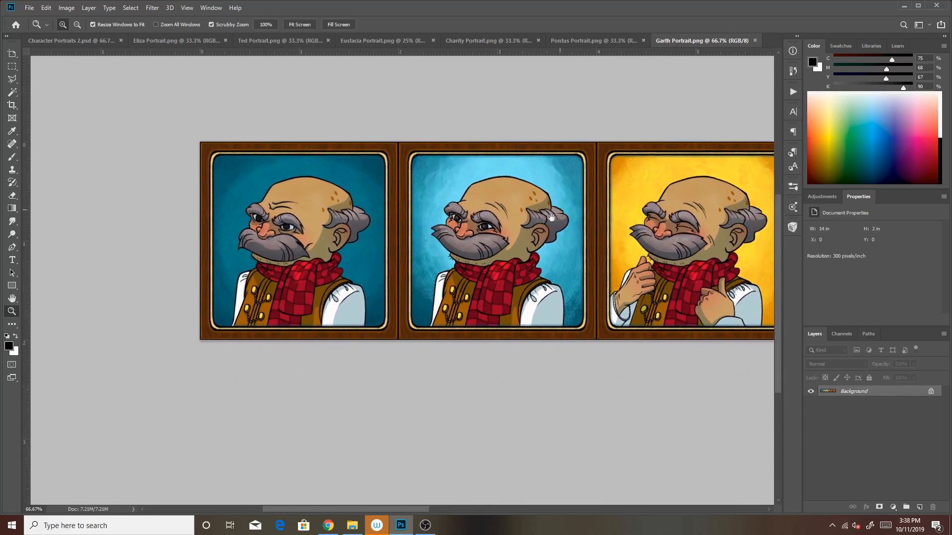
pyautogui.click(439, 321)
pyautogui.moveTo(455, 295); pyautogui.dragTo(548, 349)
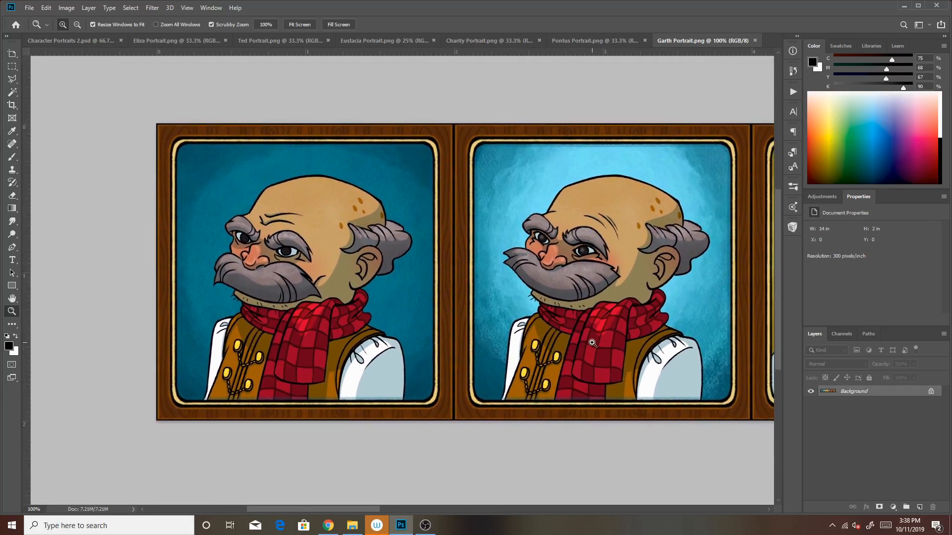
pyautogui.moveTo(650, 343); pyautogui.dragTo(452, 302)
pyautogui.moveTo(651, 270); pyautogui.dragTo(510, 289)
pyautogui.moveTo(677, 260); pyautogui.dragTo(466, 270)
pyautogui.moveTo(691, 267); pyautogui.dragTo(497, 262)
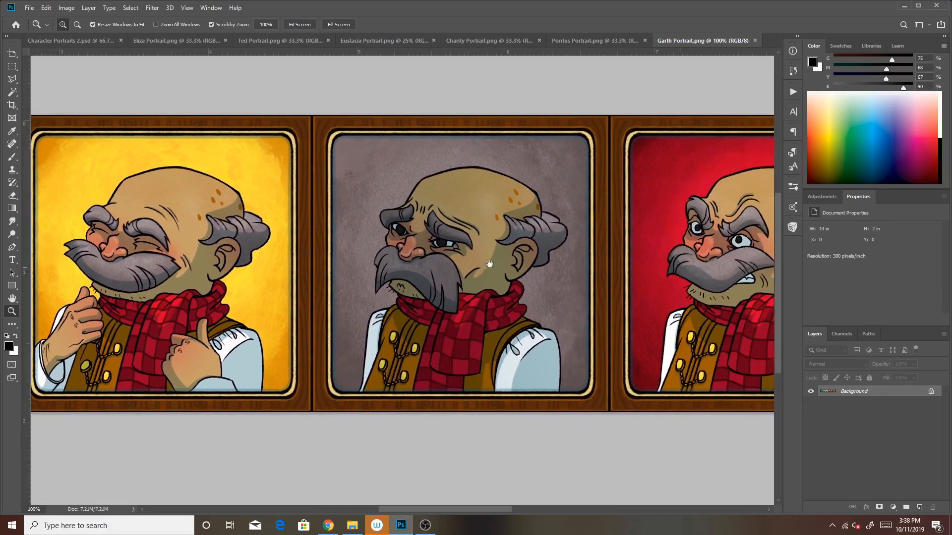
pyautogui.moveTo(716, 281); pyautogui.dragTo(505, 276)
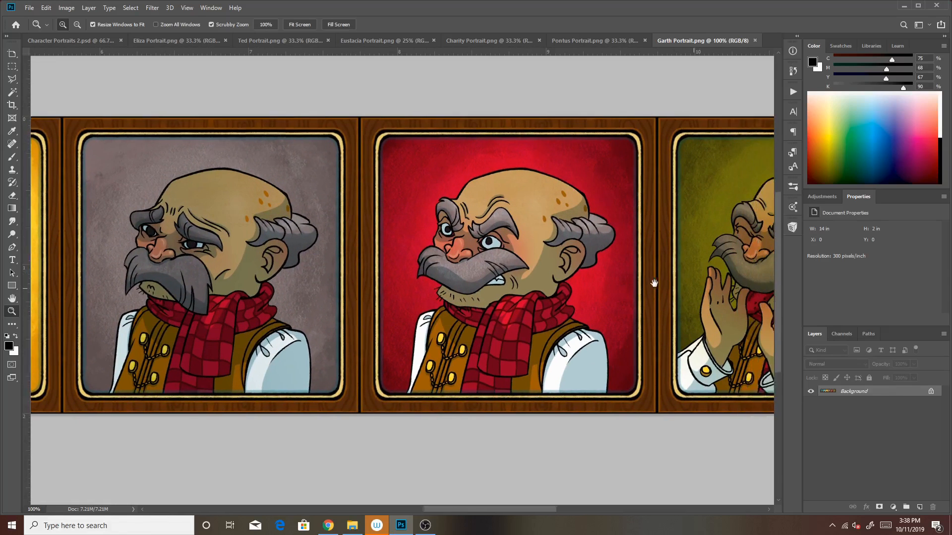
pyautogui.moveTo(654, 283); pyautogui.dragTo(475, 280)
pyautogui.moveTo(703, 278); pyautogui.dragTo(510, 282)
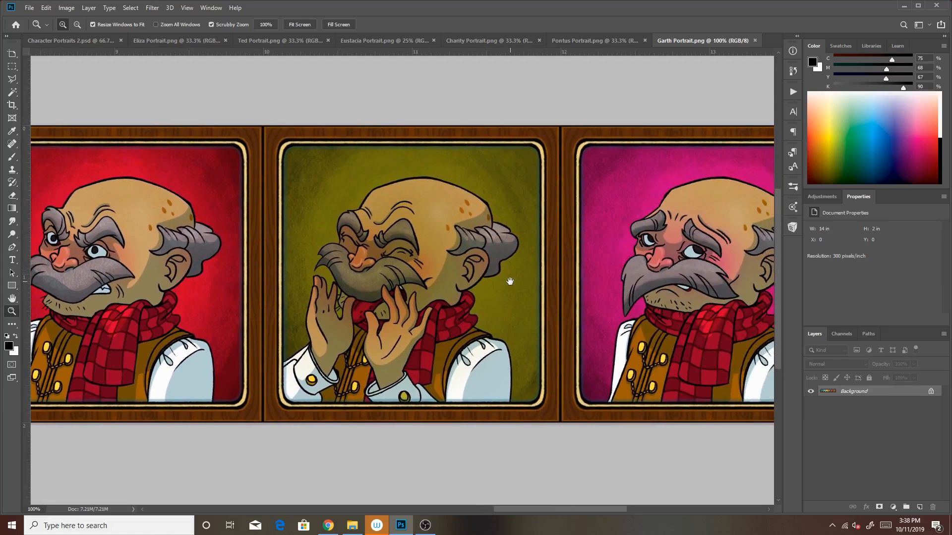
pyautogui.moveTo(718, 305); pyautogui.dragTo(659, 284)
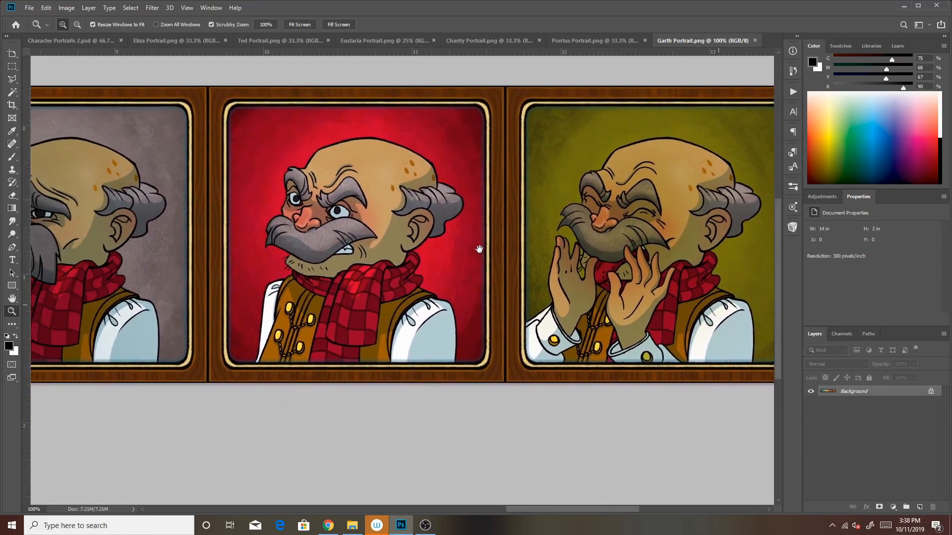
# Return to the first two blue-background portraits in Garth Portrait.png and close the file
pyautogui.moveTo(490, 252); pyautogui.dragTo(669, 260)
pyautogui.moveTo(567, 255); pyautogui.dragTo(674, 243)
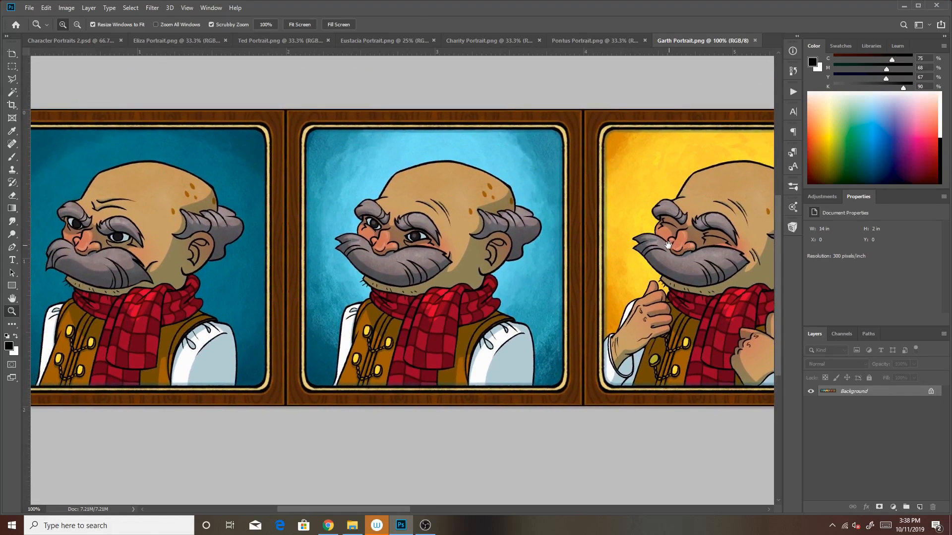
pyautogui.moveTo(562, 264); pyautogui.dragTo(654, 251)
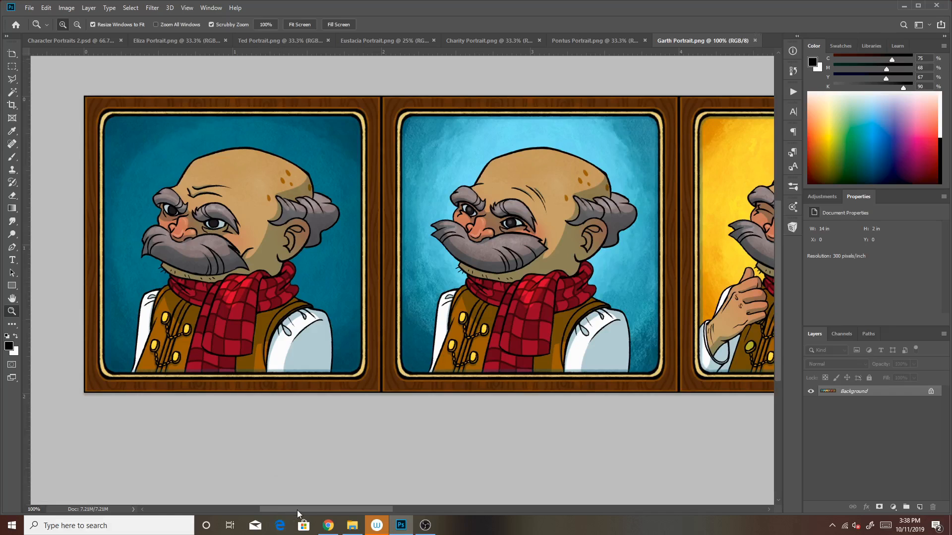
pyautogui.moveTo(328, 506); pyautogui.dragTo(569, 419)
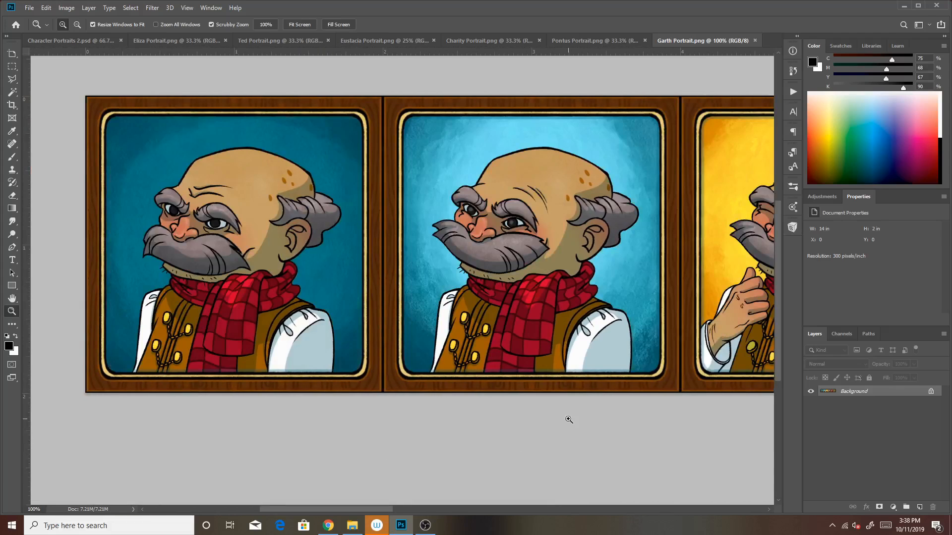
pyautogui.click(754, 40)
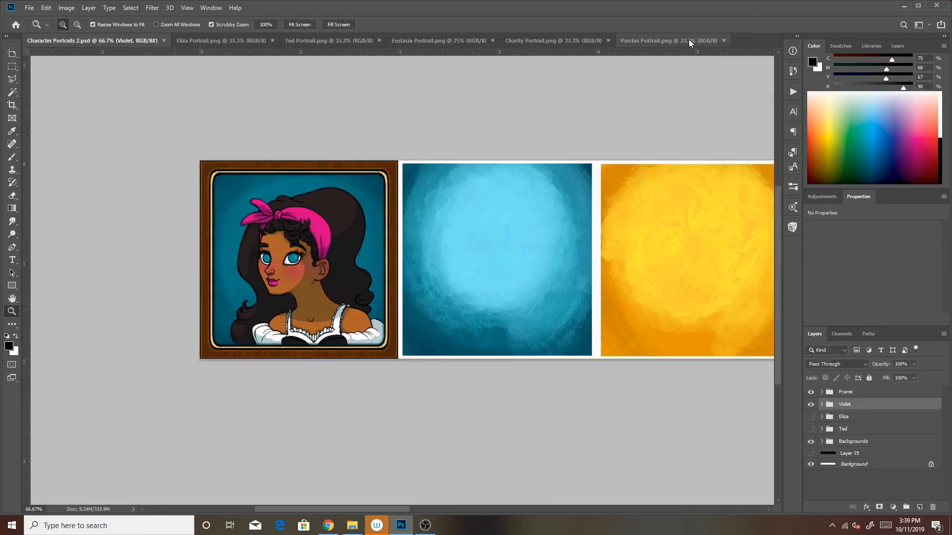
# Review the character's expressions along the strip in Pontus Portrait.png at close range and close the file
pyautogui.click(689, 39)
pyautogui.moveTo(251, 264); pyautogui.dragTo(341, 244)
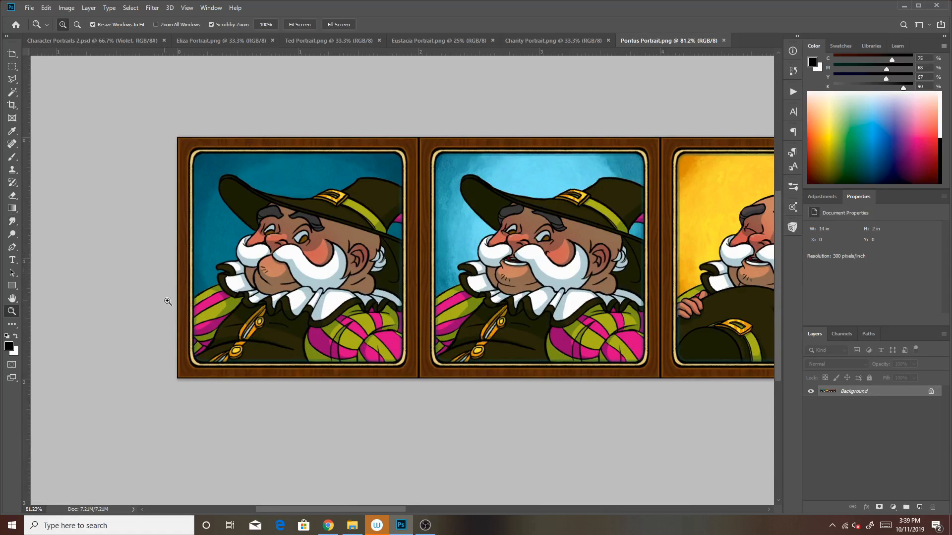
pyautogui.moveTo(671, 319); pyautogui.dragTo(410, 293)
pyautogui.moveTo(738, 284); pyautogui.dragTo(341, 211)
pyautogui.moveTo(665, 336); pyautogui.dragTo(255, 360)
pyautogui.moveTo(611, 295); pyautogui.dragTo(515, 279)
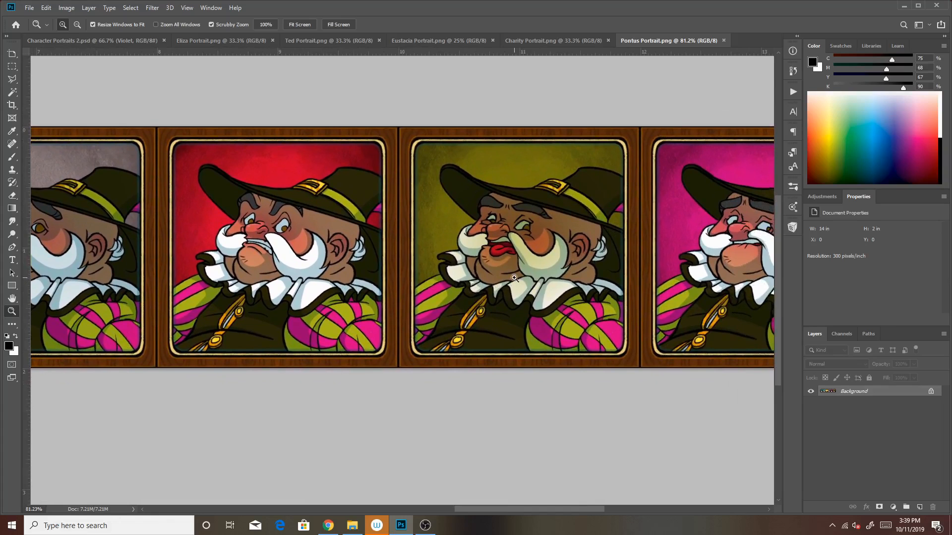
pyautogui.moveTo(674, 347); pyautogui.dragTo(591, 357)
pyautogui.moveTo(528, 361); pyautogui.dragTo(688, 358)
pyautogui.moveTo(421, 341); pyautogui.dragTo(679, 329)
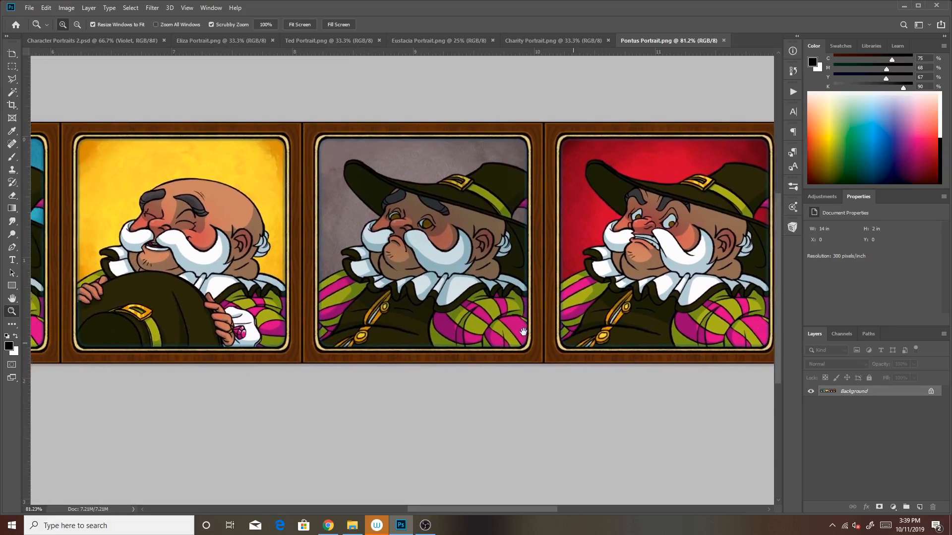
pyautogui.click(723, 40)
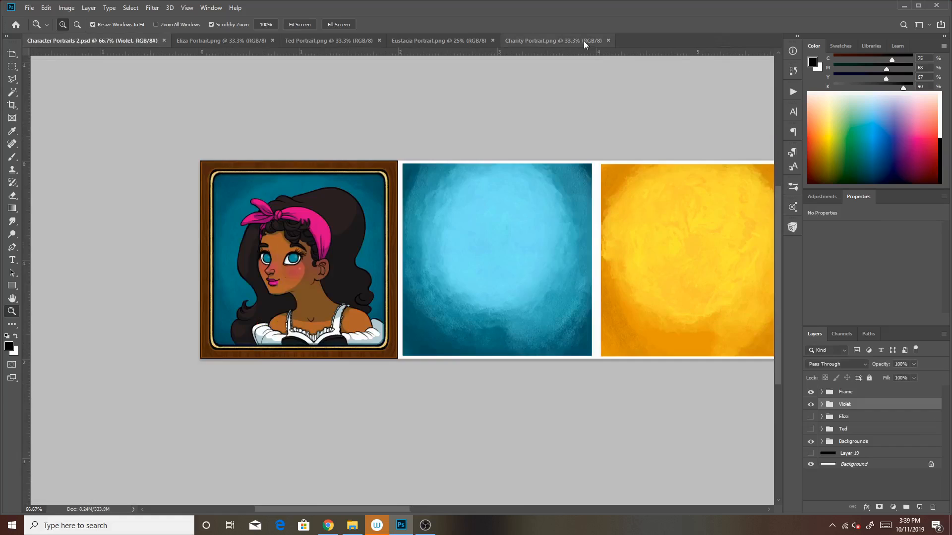
# Review the character's expressions along the strip in Charity Portrait.png and close the file
pyautogui.click(582, 41)
pyautogui.moveTo(117, 222); pyautogui.dragTo(235, 268)
pyautogui.moveTo(663, 355); pyautogui.dragTo(433, 346)
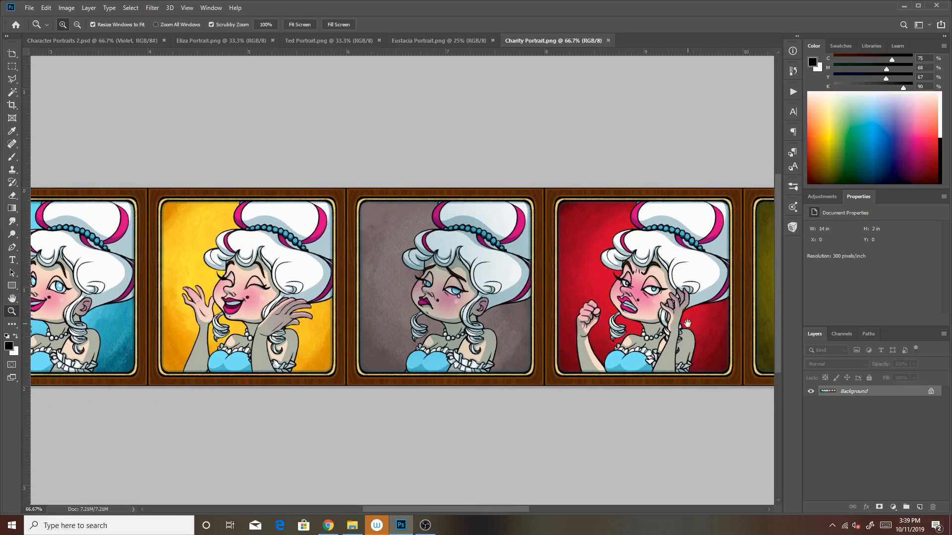
pyautogui.moveTo(733, 343); pyautogui.dragTo(913, 305)
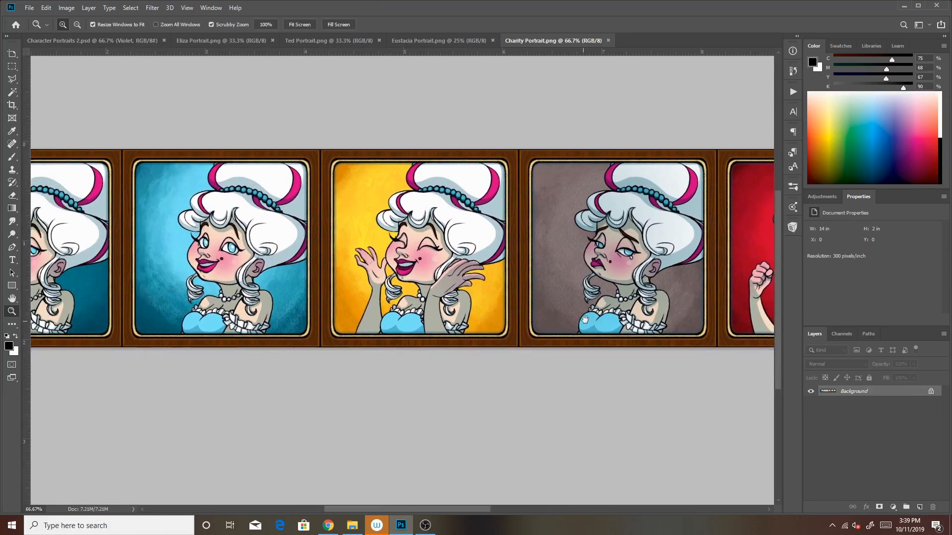
pyautogui.click(609, 39)
# Examine the expression portraits in Eustacia Portrait.png, ending with a 100% view of the sparkly light pink portrait
pyautogui.click(466, 41)
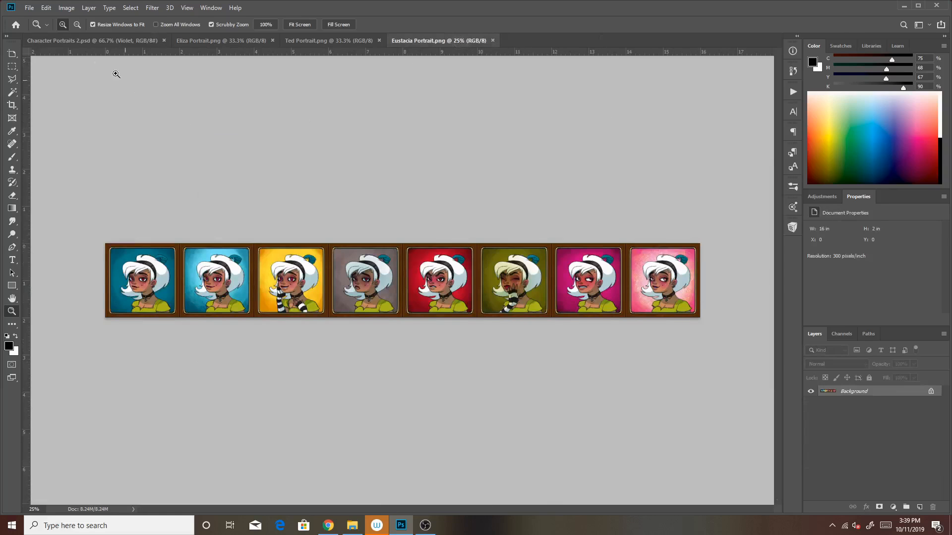
pyautogui.click(144, 216)
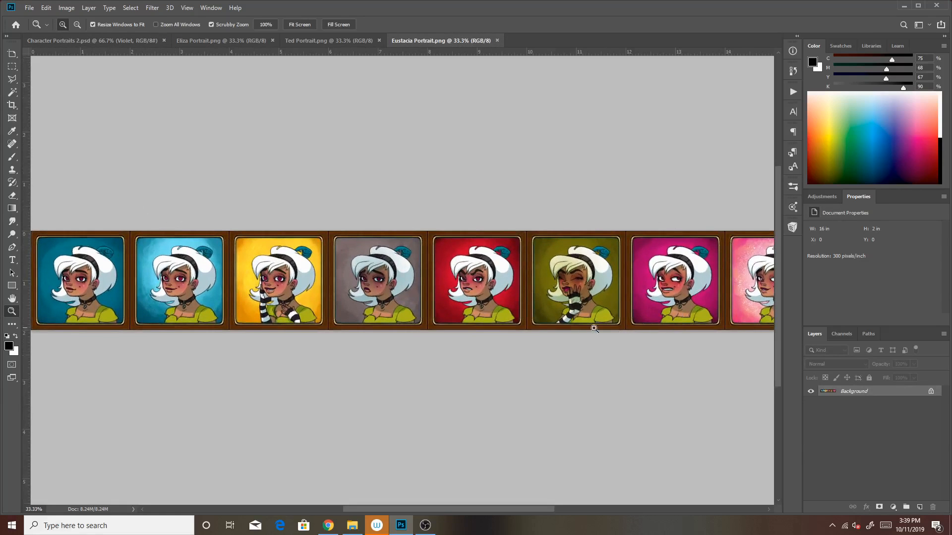
pyautogui.moveTo(213, 248); pyautogui.dragTo(363, 248)
pyautogui.click(276, 257)
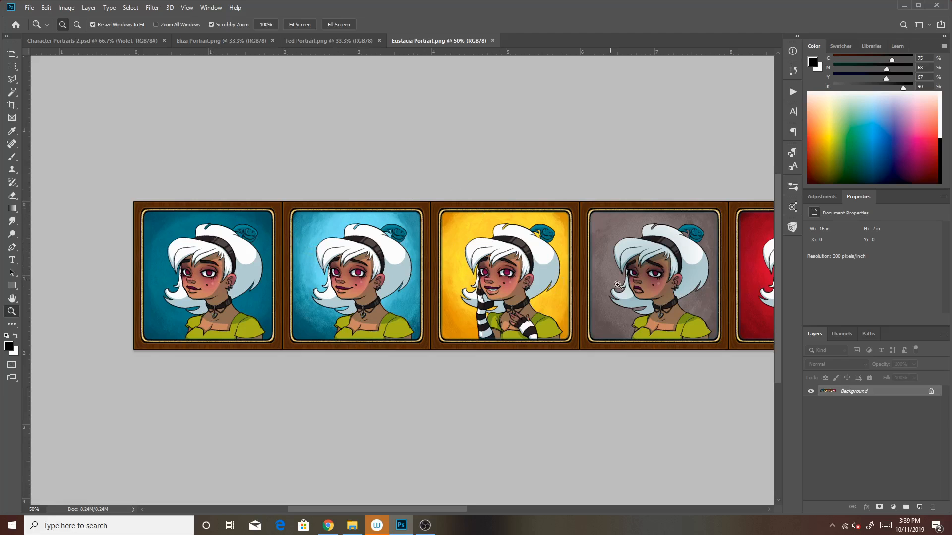
pyautogui.moveTo(701, 351); pyautogui.dragTo(376, 343)
pyautogui.moveTo(660, 293); pyautogui.dragTo(455, 268)
pyautogui.moveTo(653, 310); pyautogui.dragTo(551, 305)
pyautogui.click(509, 295)
pyautogui.click(509, 296)
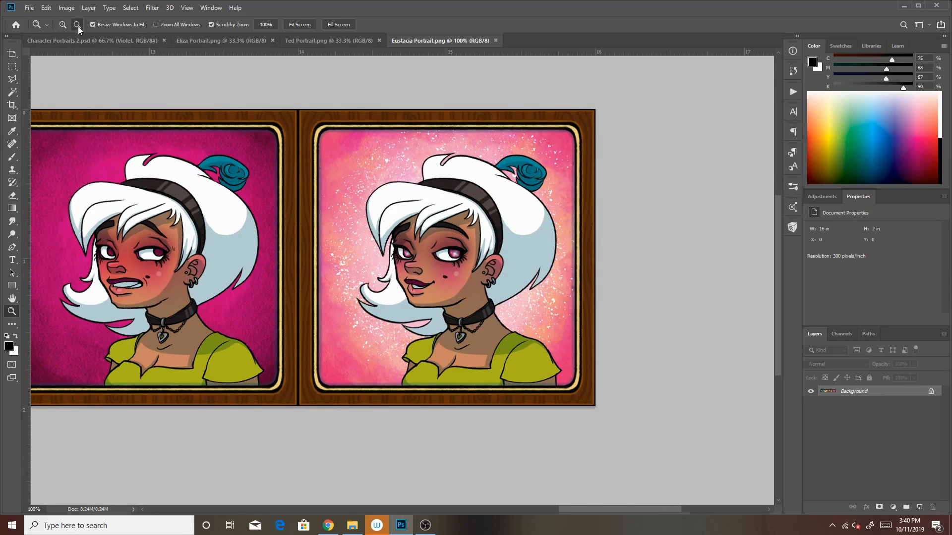
# Review the whole Eustacia Portrait.png strip at reduced size, look again at its last portraits and close the file
pyautogui.click(466, 289)
pyautogui.click(452, 252)
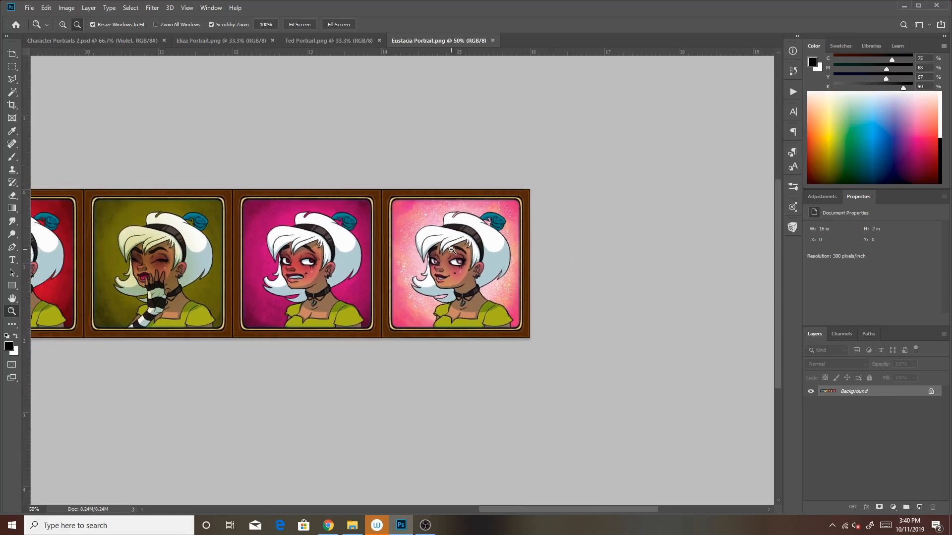
pyautogui.moveTo(450, 268); pyautogui.dragTo(623, 225)
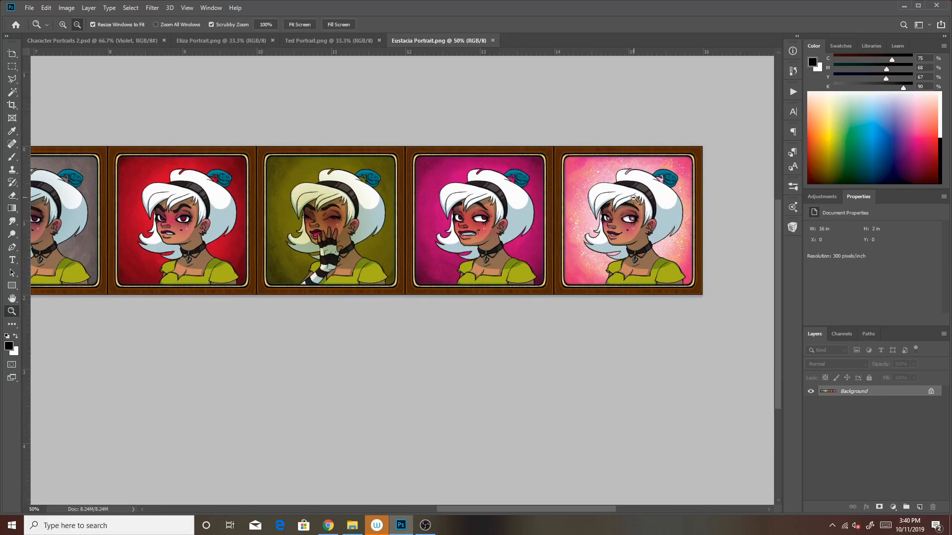
pyautogui.click(620, 201)
pyautogui.moveTo(493, 223); pyautogui.dragTo(648, 210)
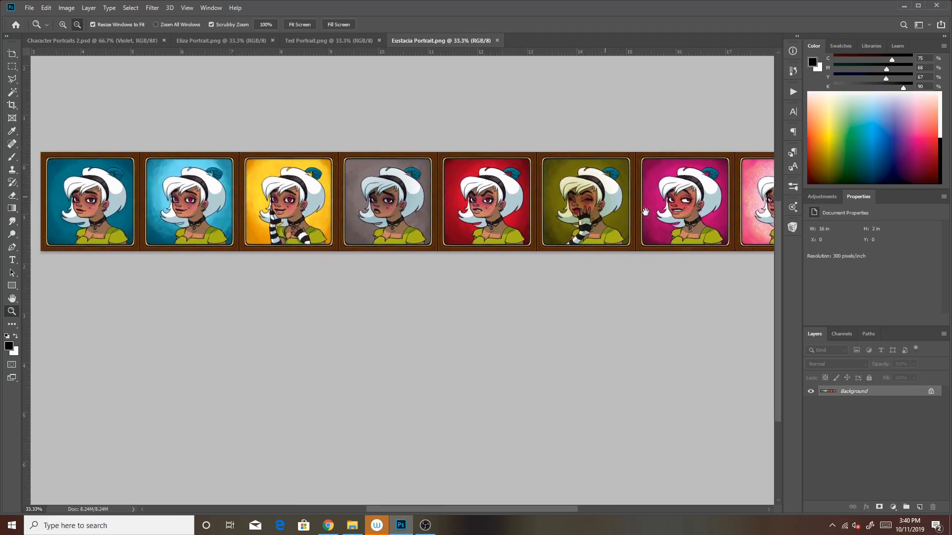
pyautogui.click(632, 208)
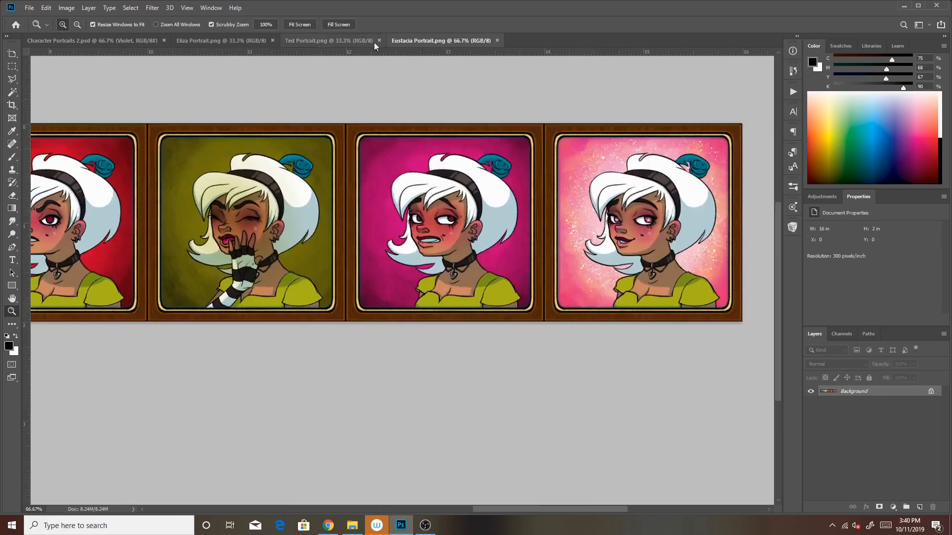
pyautogui.click(497, 40)
# Review the mustached character's expressions along the strip in Ted Portrait.png and close the file
pyautogui.click(340, 40)
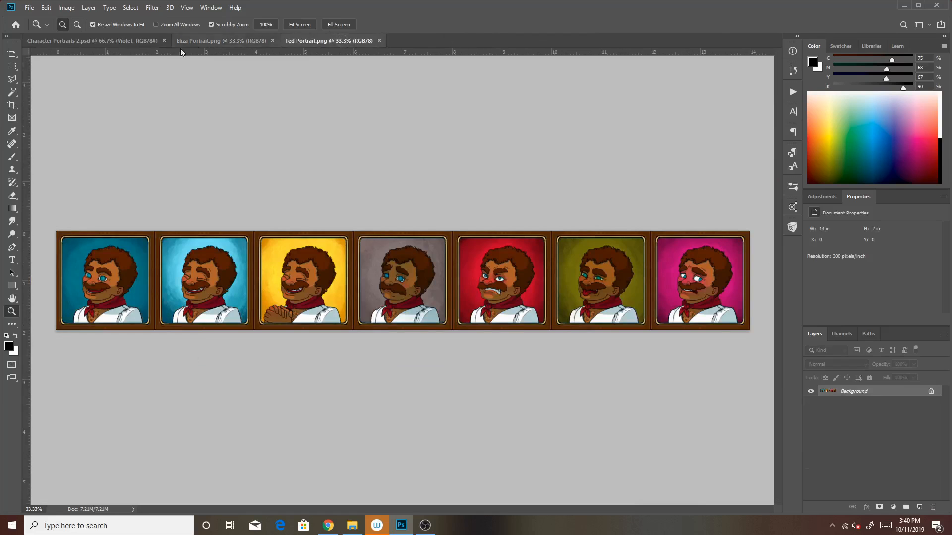
pyautogui.click(352, 245)
pyautogui.moveTo(347, 251); pyautogui.dragTo(516, 234)
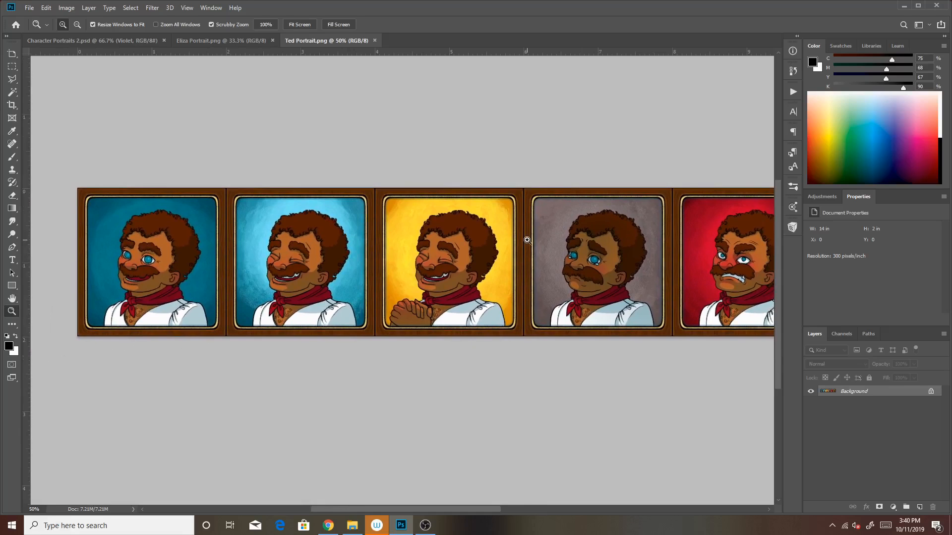
pyautogui.click(159, 243)
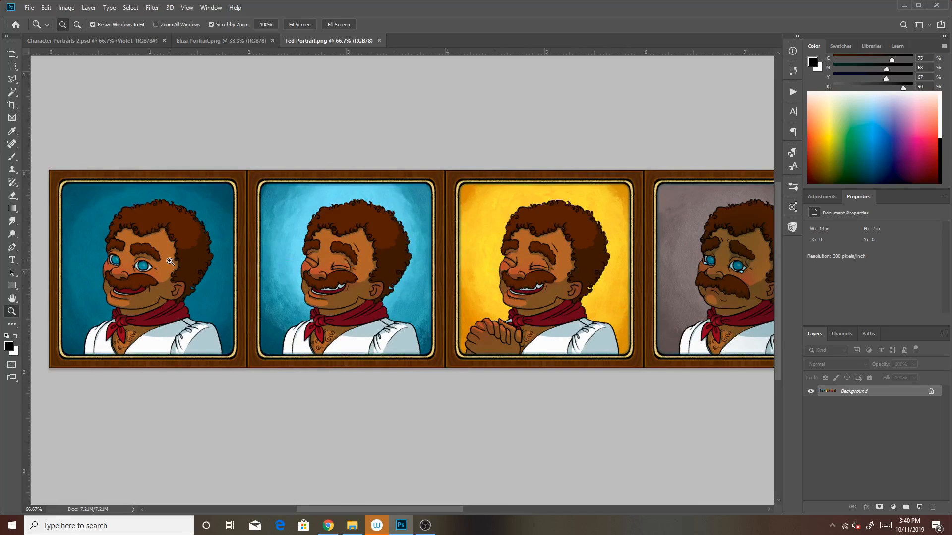
pyautogui.moveTo(684, 335); pyautogui.dragTo(583, 329)
pyautogui.moveTo(668, 394); pyautogui.dragTo(535, 385)
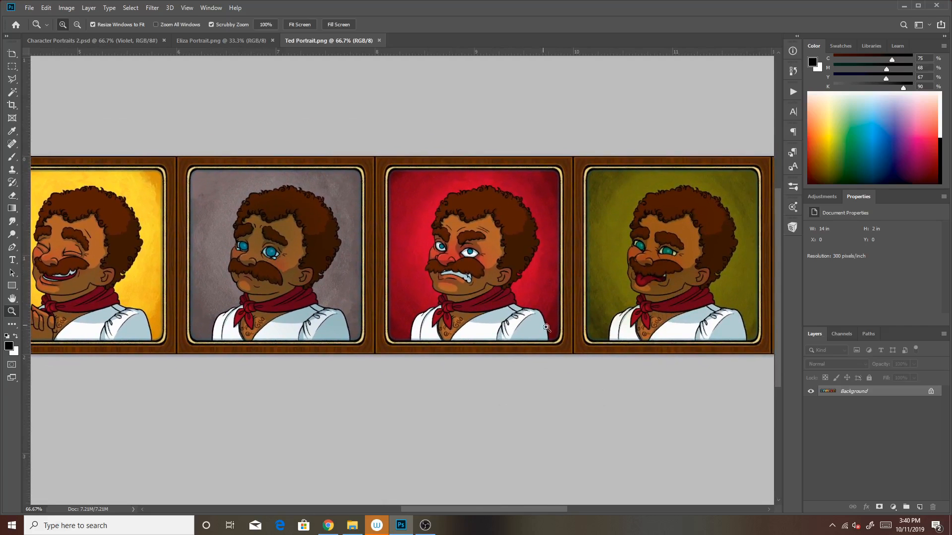
pyautogui.moveTo(643, 386); pyautogui.dragTo(463, 363)
pyautogui.click(379, 40)
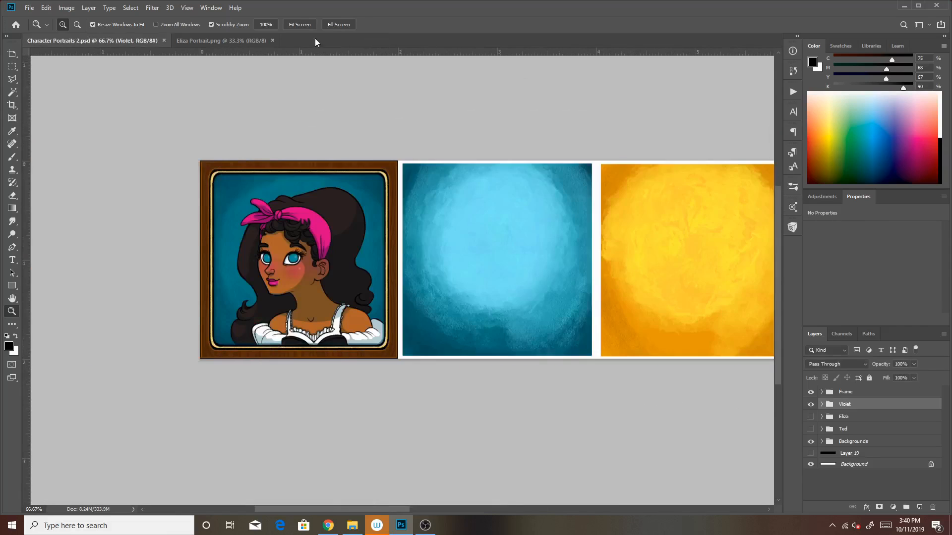
# Examine the expression portraits in Eliza Portrait.png at 66.7%, from the dark blue one through to the pink one
pyautogui.click(254, 40)
pyautogui.click(147, 203)
pyautogui.click(149, 205)
pyautogui.moveTo(282, 206); pyautogui.dragTo(485, 134)
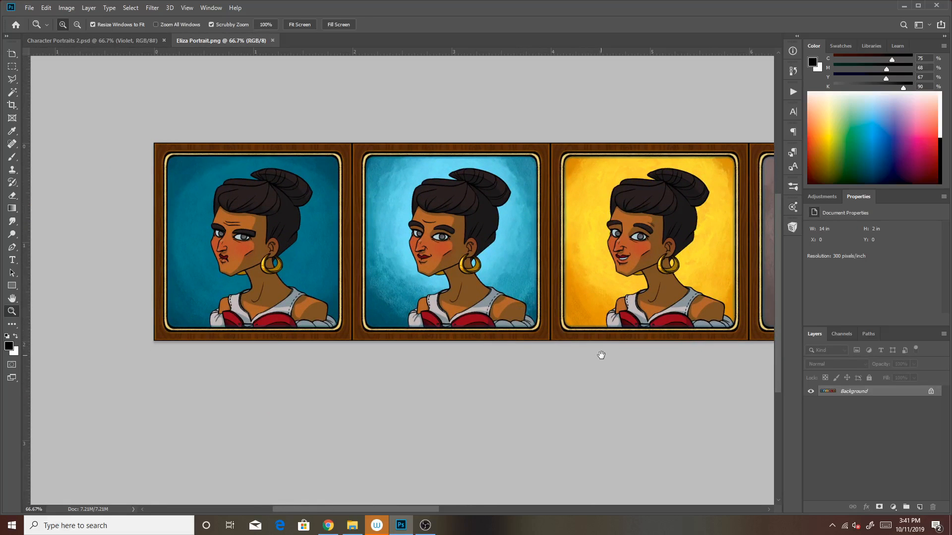
pyautogui.moveTo(643, 367); pyautogui.dragTo(635, 401)
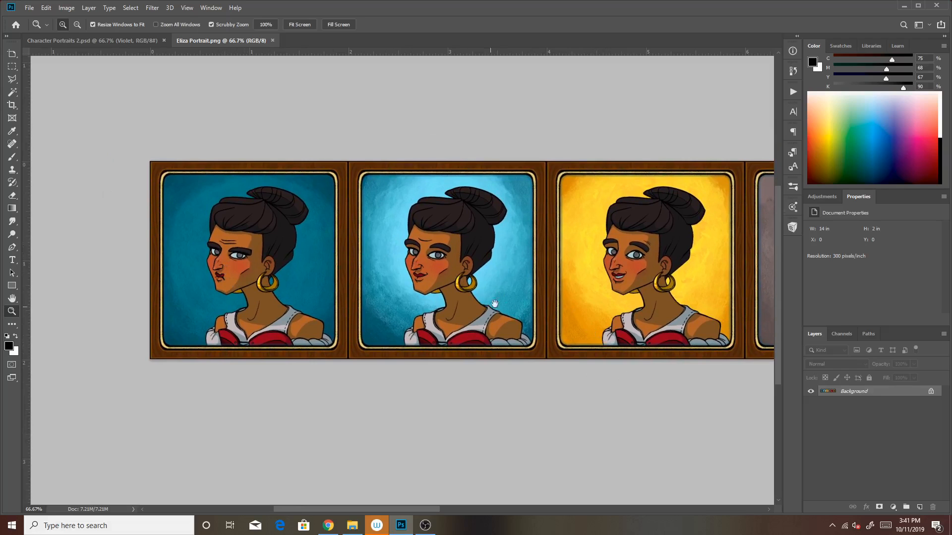
pyautogui.moveTo(486, 307); pyautogui.dragTo(366, 316)
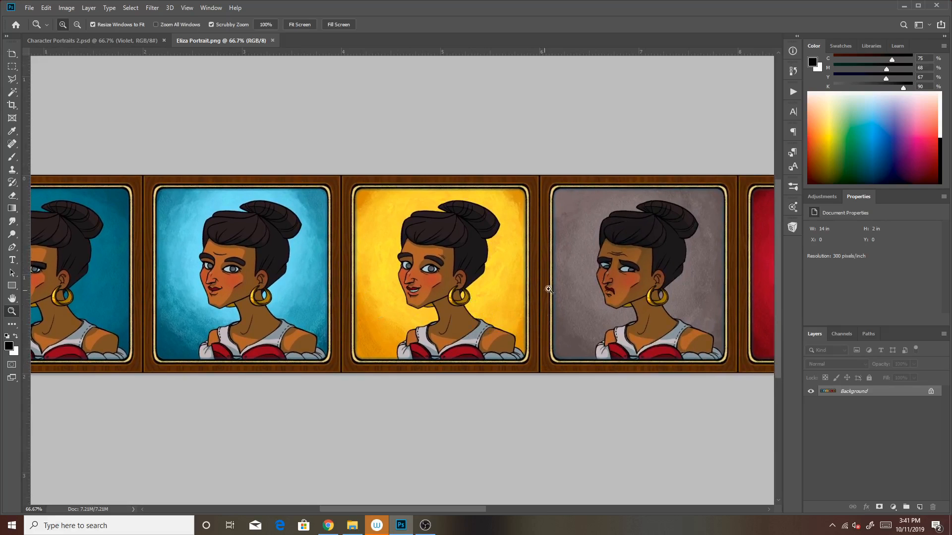
pyautogui.moveTo(664, 403); pyautogui.dragTo(429, 368)
pyautogui.moveTo(666, 345); pyautogui.dragTo(412, 376)
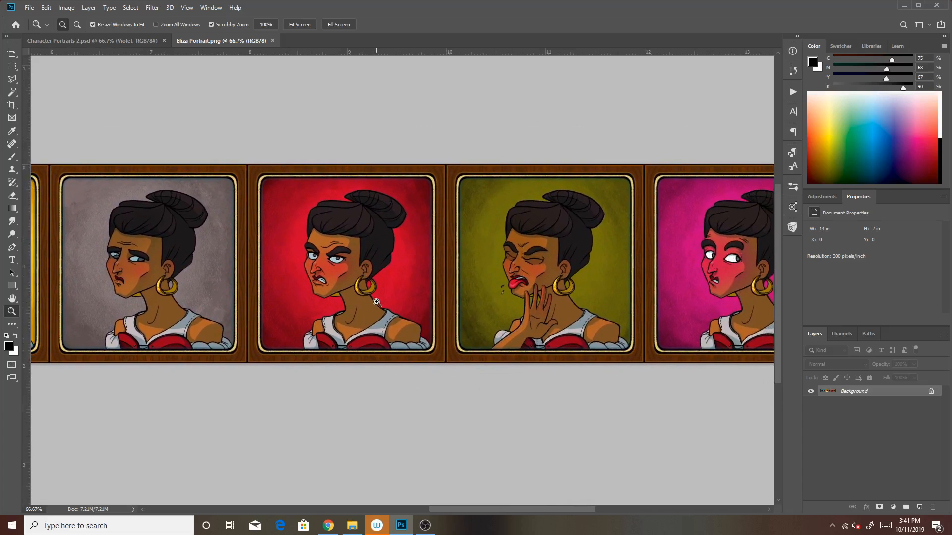
pyautogui.moveTo(590, 432); pyautogui.dragTo(454, 390)
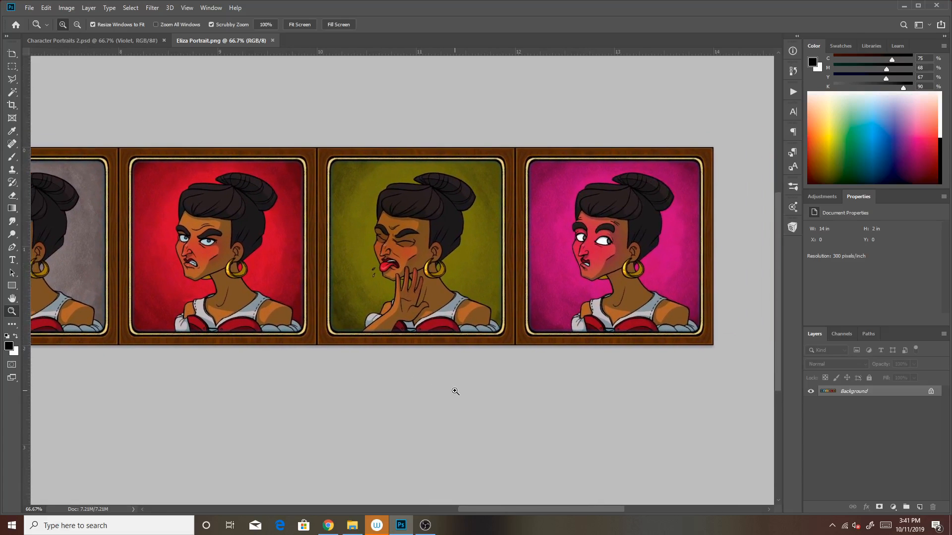
# Review the Eliza Portrait.png strip from the pink portrait back to the dark blue one and close the file
pyautogui.moveTo(480, 353); pyautogui.dragTo(721, 357)
pyautogui.moveTo(310, 322); pyautogui.dragTo(563, 328)
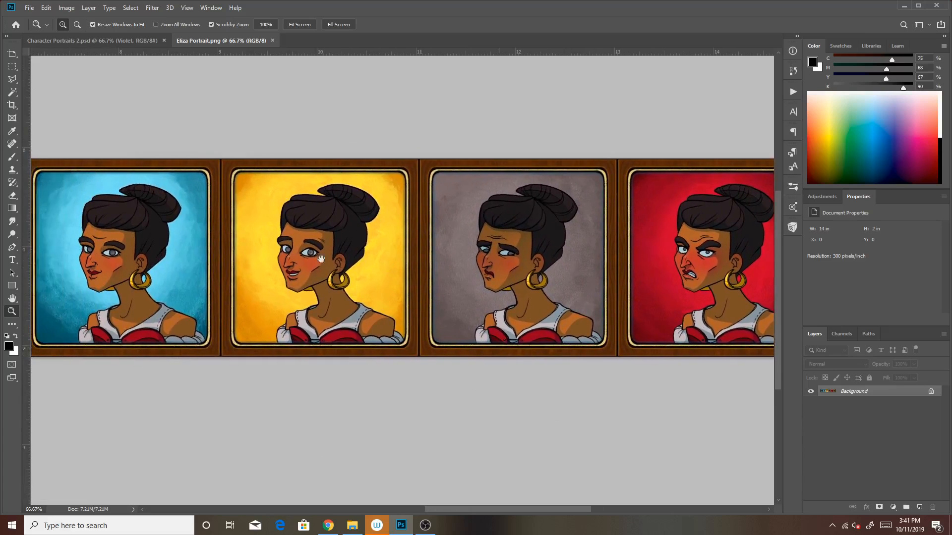
pyautogui.moveTo(322, 257); pyautogui.dragTo(517, 285)
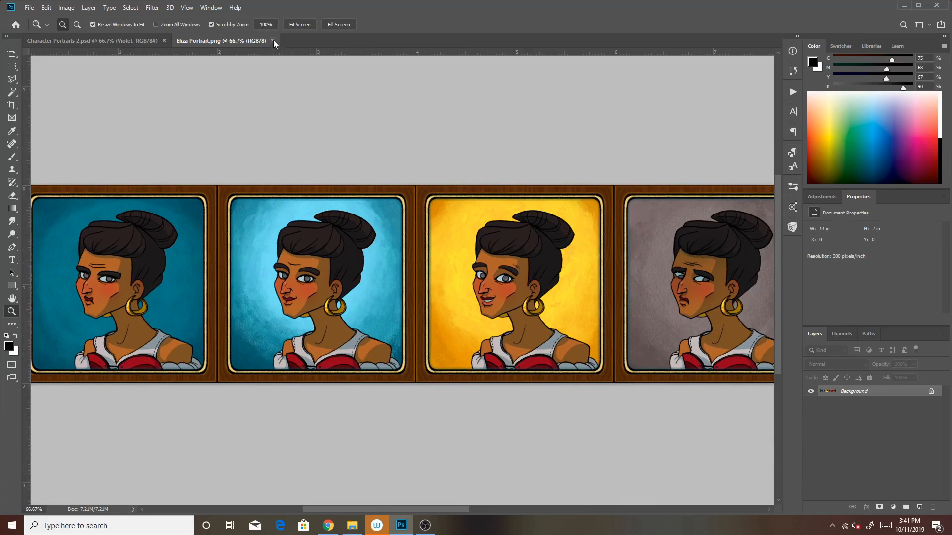
pyautogui.click(272, 40)
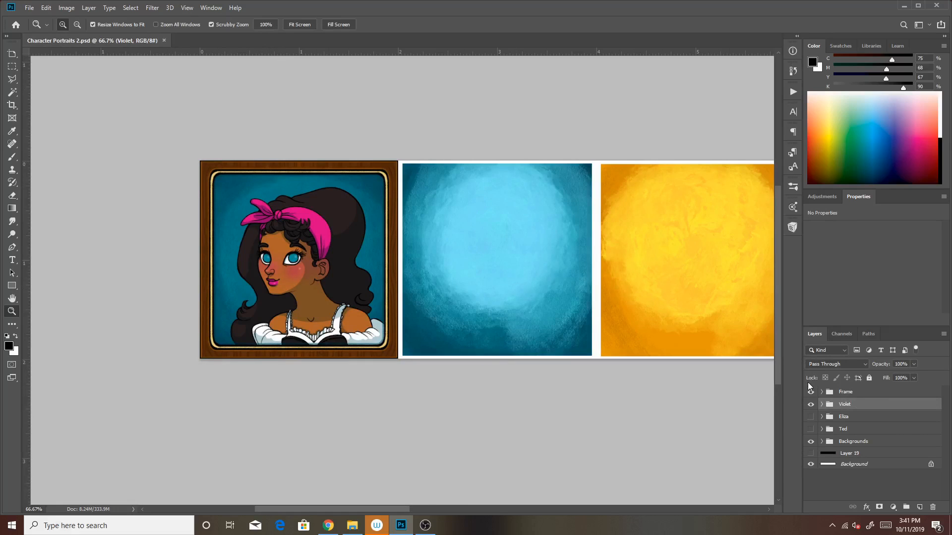
# Look over the full row of portrait backgrounds in Character Portraits 2.psd and inspect Violet's first two portraits up close
pyautogui.click(76, 25)
pyautogui.click(655, 290)
pyautogui.click(655, 288)
pyautogui.click(658, 283)
pyautogui.moveTo(597, 355); pyautogui.dragTo(500, 364)
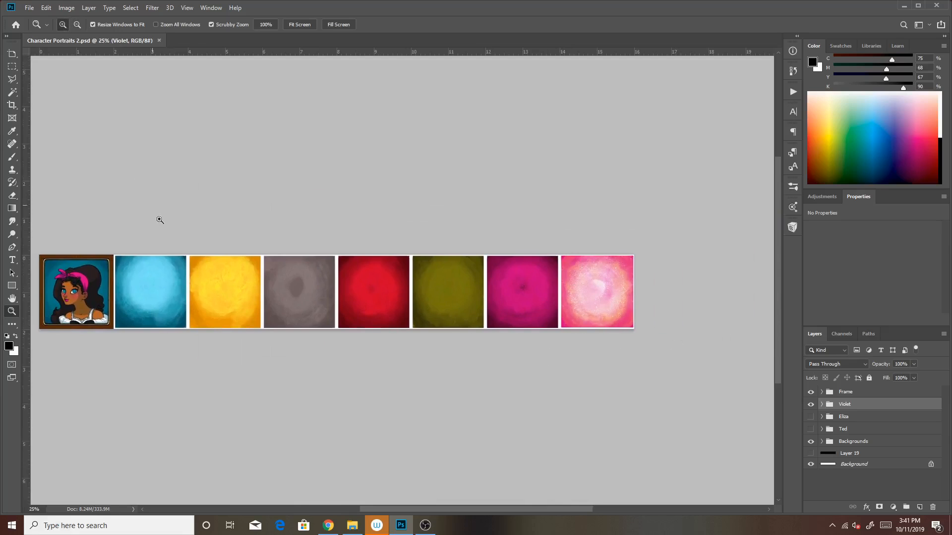
pyautogui.click(192, 269)
pyautogui.click(192, 268)
pyautogui.moveTo(192, 267); pyautogui.dragTo(488, 227)
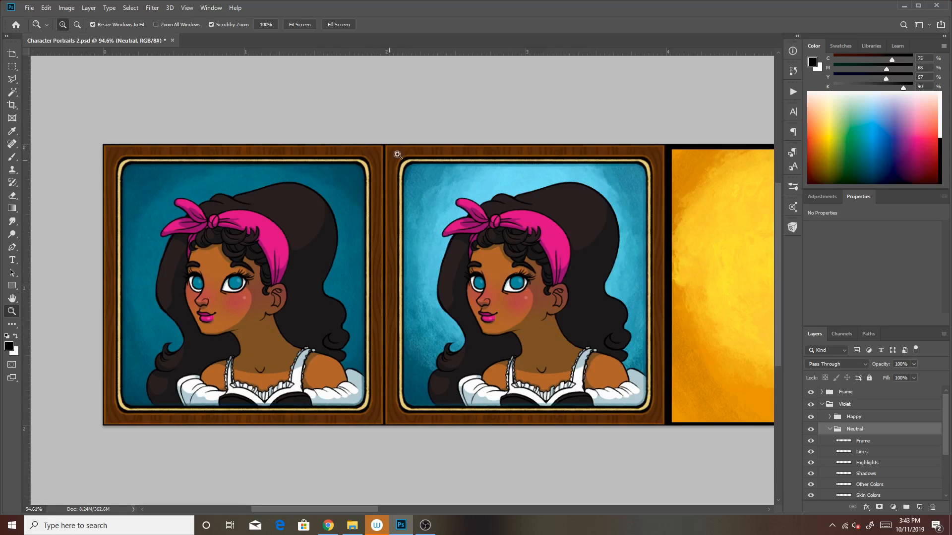
pyautogui.moveTo(638, 389); pyautogui.dragTo(569, 349)
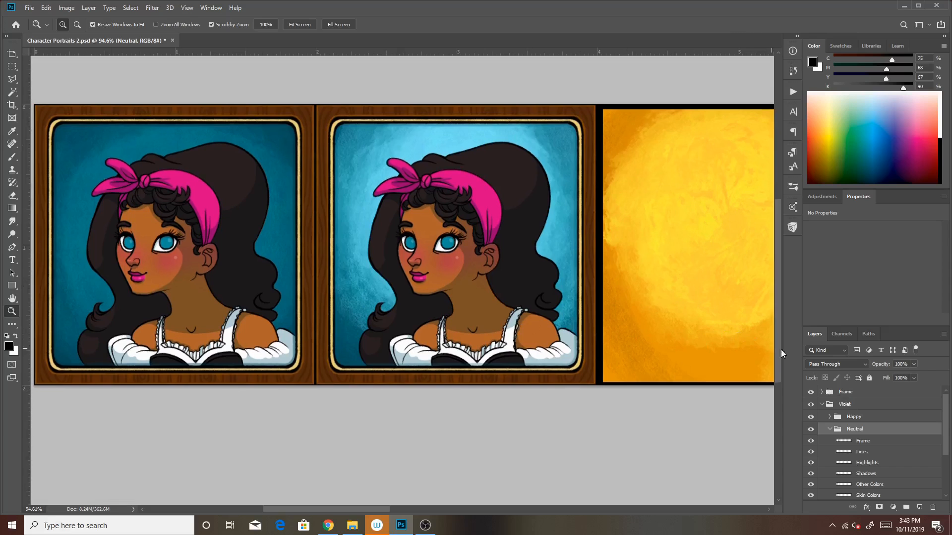
pyautogui.moveTo(944, 413); pyautogui.dragTo(943, 422)
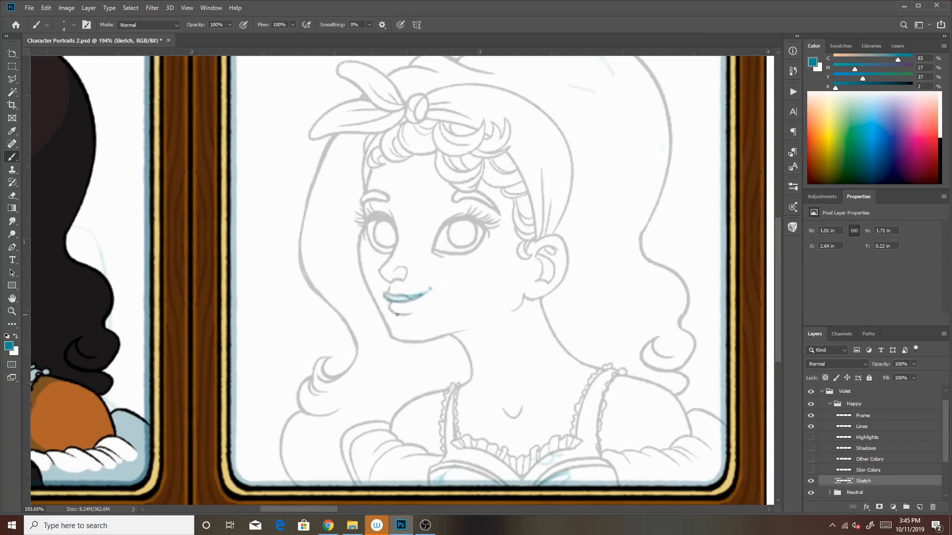
# Sketch a smiling mouth, lower eyelids and raised eyebrows in teal on the Sketch layer of Violet's Happy portrait
pyautogui.moveTo(393, 311)
pyautogui.mouseDown()
pyautogui.moveTo(383, 294)
pyautogui.moveTo(431, 287)
pyautogui.mouseUp()
pyautogui.moveTo(427, 254); pyautogui.dragTo(471, 252)
pyautogui.moveTo(374, 250)
pyautogui.mouseDown()
pyautogui.moveTo(391, 253)
pyautogui.moveTo(367, 243)
pyautogui.mouseUp()
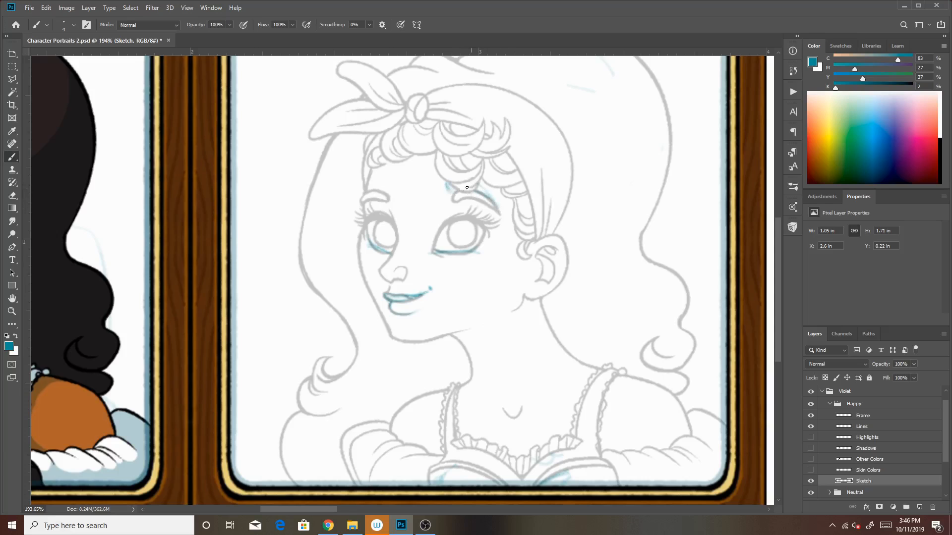
pyautogui.moveTo(448, 186); pyautogui.dragTo(456, 195)
pyautogui.moveTo(363, 200)
pyautogui.mouseDown()
pyautogui.moveTo(384, 188)
pyautogui.moveTo(368, 198)
pyautogui.mouseUp()
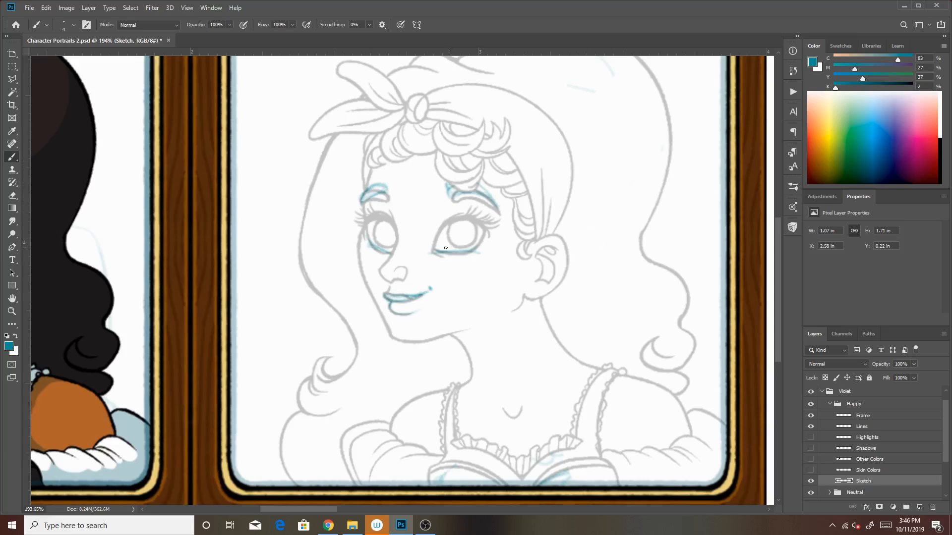
pyautogui.moveTo(437, 252); pyautogui.dragTo(475, 246)
# Add a layer above Lines in the Happy group and set up Kyle's Inkbox brush in black at size 3
pyautogui.click(868, 429)
pyautogui.hotkey('ctrl', 'shift', 'alt', 'n')
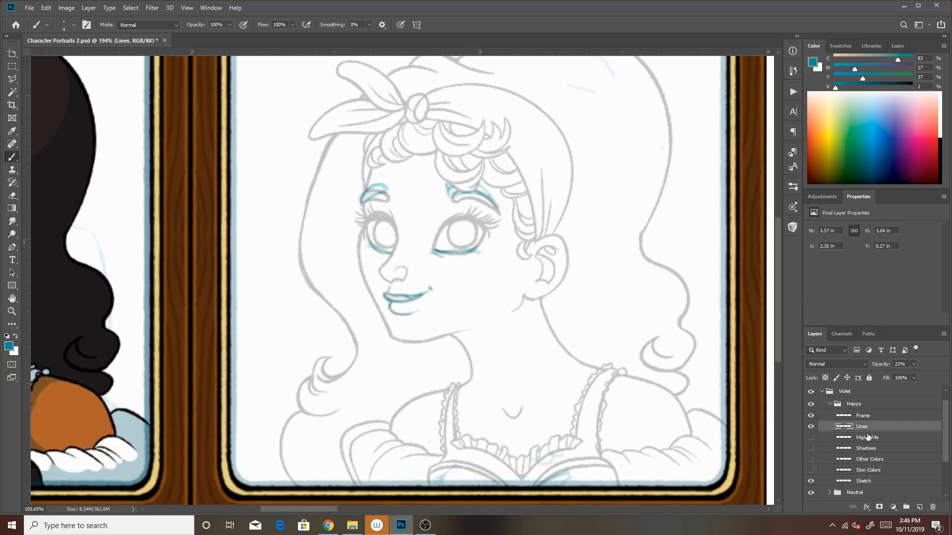
pyautogui.click(793, 227)
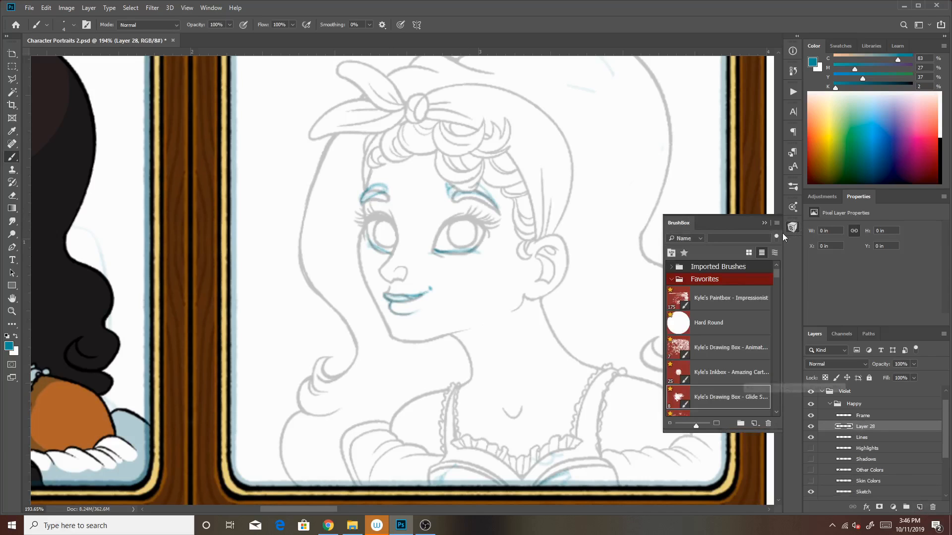
pyautogui.click(763, 222)
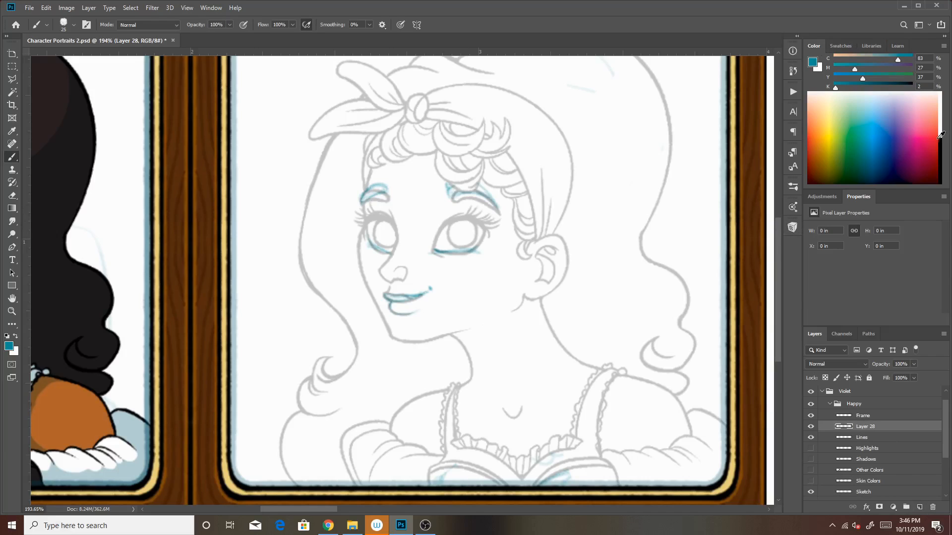
pyautogui.click(937, 149)
pyautogui.press('[')
pyautogui.press('[')
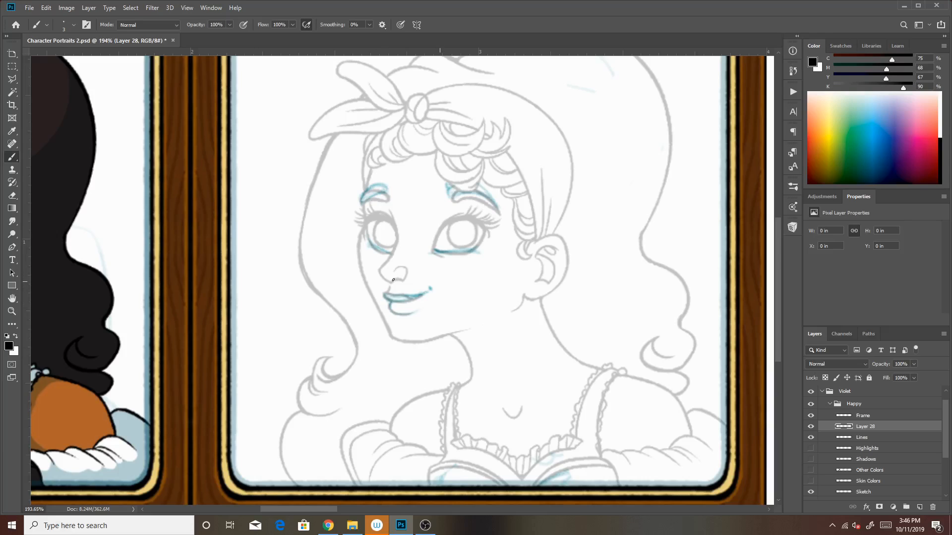
pyautogui.moveTo(384, 294); pyautogui.dragTo(410, 295)
pyautogui.moveTo(411, 296)
pyautogui.mouseDown()
pyautogui.moveTo(390, 301)
pyautogui.moveTo(418, 277)
pyautogui.moveTo(388, 299)
pyautogui.moveTo(424, 296)
pyautogui.mouseUp()
pyautogui.hotkey('ctrl', 'z')
pyautogui.hotkey('ctrl', 'z')
pyautogui.hotkey('ctrl', 'z')
pyautogui.hotkey('ctrl', 'z')
pyautogui.moveTo(413, 301)
pyautogui.mouseDown()
pyautogui.moveTo(382, 298)
pyautogui.moveTo(414, 303)
pyautogui.mouseUp()
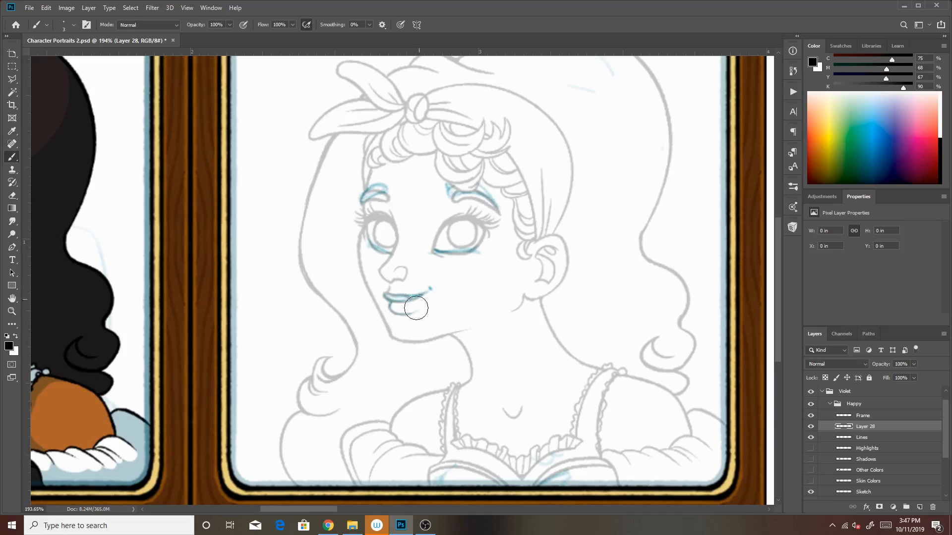
pyautogui.click(389, 297)
pyautogui.hotkey('ctrl', 'z')
pyautogui.moveTo(383, 295); pyautogui.dragTo(395, 301)
pyautogui.hotkey('ctrl', 'z')
pyautogui.moveTo(384, 295); pyautogui.dragTo(424, 294)
pyautogui.hotkey('ctrl', 'z')
# Ink the smiling lips, the mouth corner and the lower eyelids of both eyes in black over the sketch
pyautogui.moveTo(384, 295); pyautogui.dragTo(429, 290)
pyautogui.moveTo(392, 301); pyautogui.dragTo(399, 315)
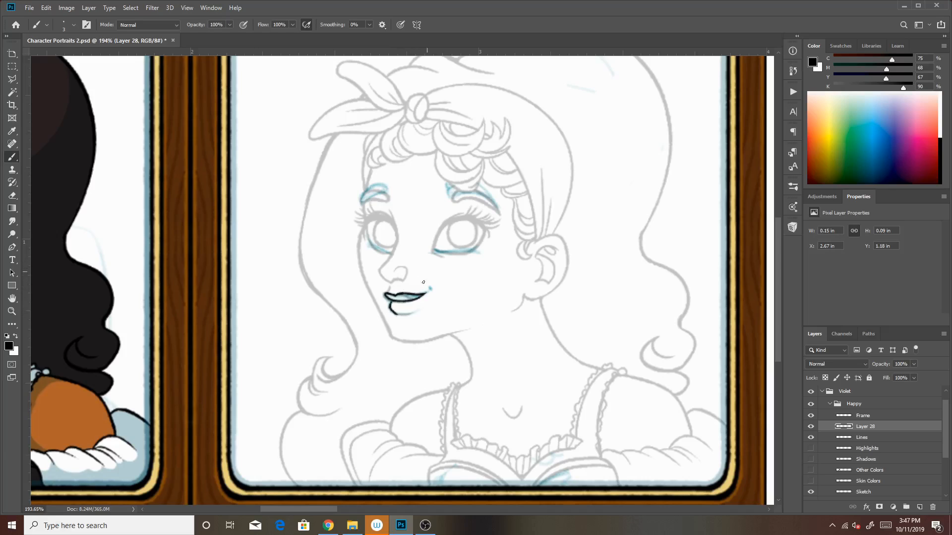
pyautogui.moveTo(435, 249)
pyautogui.mouseDown()
pyautogui.moveTo(496, 258)
pyautogui.moveTo(480, 243)
pyautogui.mouseUp()
pyautogui.moveTo(474, 249); pyautogui.dragTo(483, 236)
pyautogui.moveTo(392, 253)
pyautogui.mouseDown()
pyautogui.moveTo(368, 242)
pyautogui.moveTo(367, 222)
pyautogui.mouseUp()
pyautogui.moveTo(424, 293); pyautogui.dragTo(431, 287)
pyautogui.click(429, 288)
# Ink the raised eyebrows in black over the teal sketch, redoing strokes that miss the guide lines
pyautogui.moveTo(450, 197); pyautogui.dragTo(500, 213)
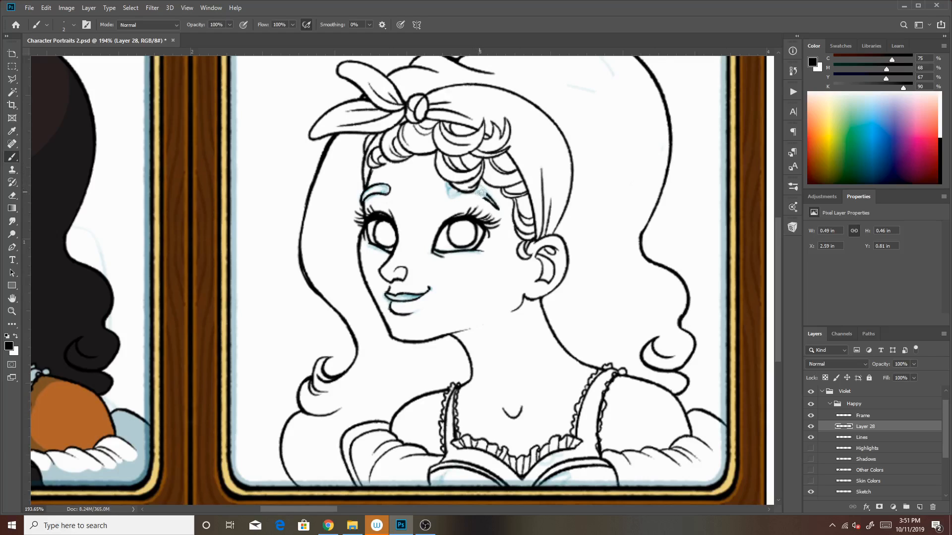
pyautogui.moveTo(481, 192); pyautogui.dragTo(496, 202)
pyautogui.hotkey('ctrl', 'z')
pyautogui.hotkey('ctrl', 'z')
pyautogui.moveTo(448, 196)
pyautogui.mouseDown()
pyautogui.moveTo(498, 210)
pyautogui.moveTo(490, 205)
pyautogui.mouseUp()
pyautogui.hotkey('ctrl', 'z')
pyautogui.hotkey('ctrl', 'z')
pyautogui.hotkey('ctrl', 'z')
pyautogui.moveTo(450, 200); pyautogui.dragTo(497, 208)
pyautogui.hotkey('ctrl', 'z')
pyautogui.hotkey('ctrl', 'z')
pyautogui.hotkey('ctrl', 'z')
pyautogui.hotkey('ctrl', 'z')
pyautogui.hotkey('ctrl', 'z')
# Merge the new ink layer down into the Lines layer of the Happy group
pyautogui.moveTo(774, 290); pyautogui.dragTo(775, 293)
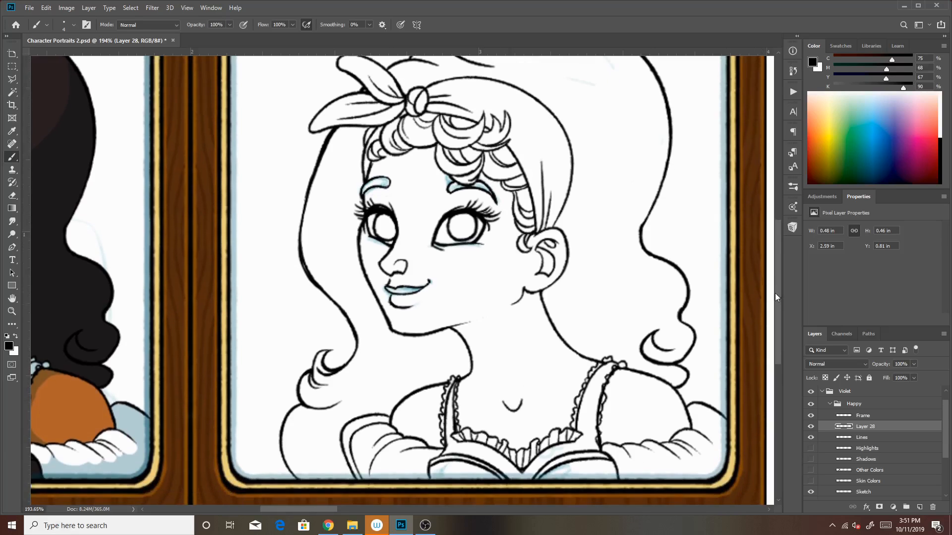
pyautogui.click(863, 438)
pyautogui.click(871, 425)
pyautogui.click(944, 333)
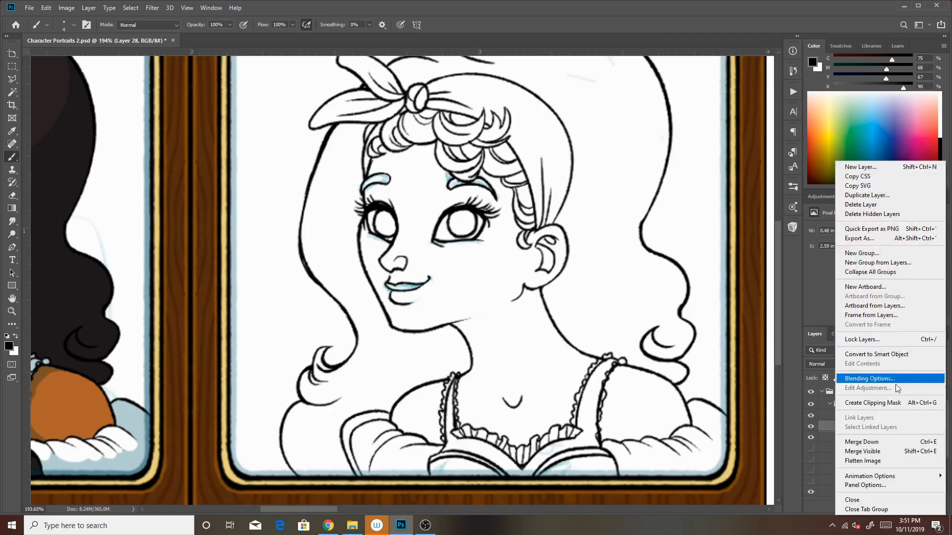
pyautogui.click(876, 442)
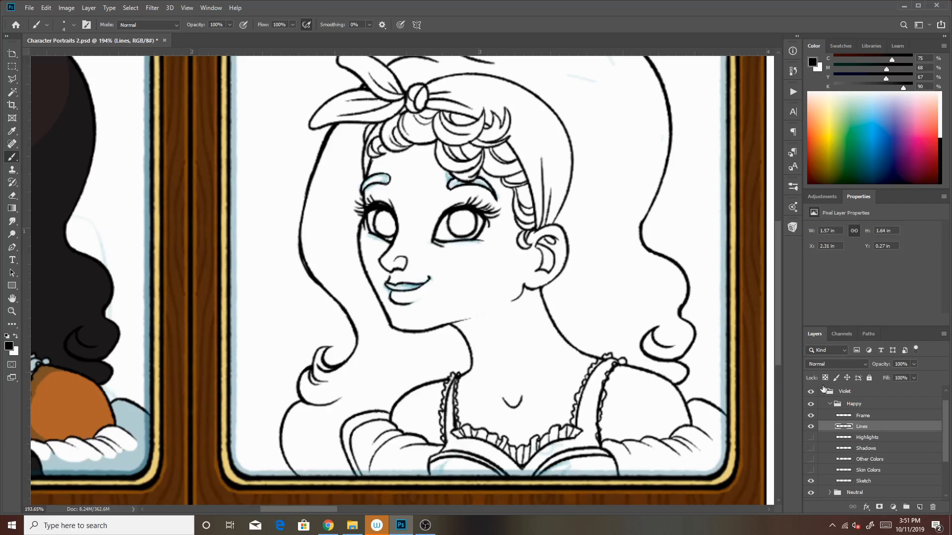
# Hide the Sketch layer and, after checking the two color layers, show and select only Shadows beneath the lines
pyautogui.moveTo(777, 309); pyautogui.dragTo(777, 315)
pyautogui.click(811, 481)
pyautogui.click(865, 471)
pyautogui.click(810, 470)
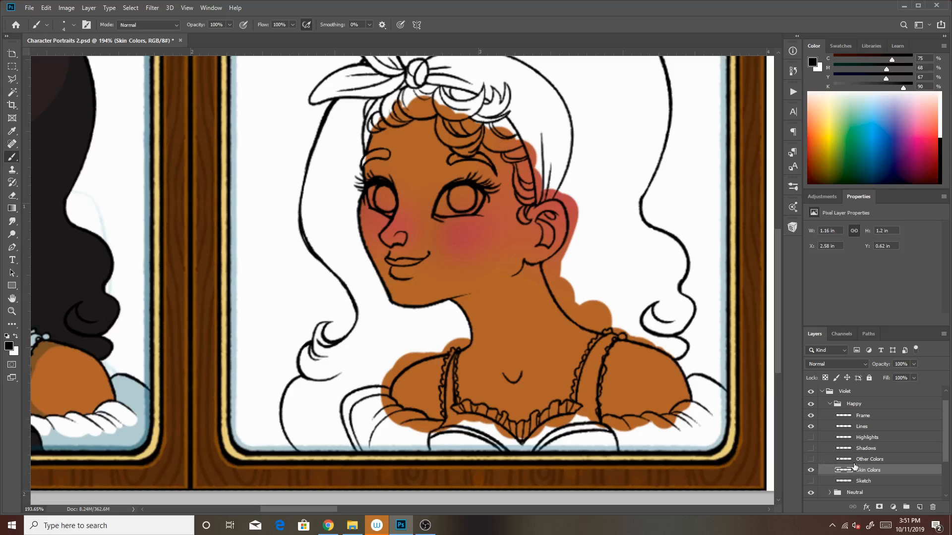
pyautogui.click(810, 459)
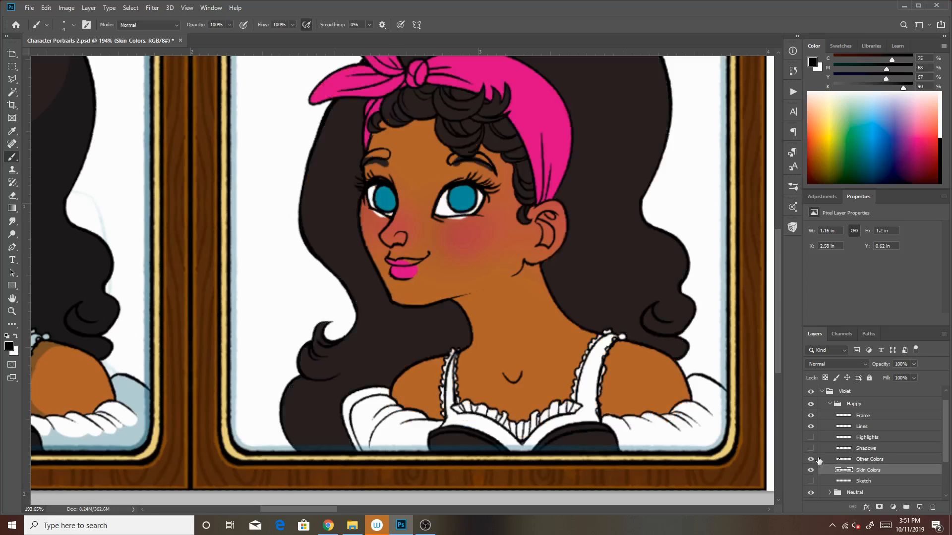
pyautogui.click(875, 459)
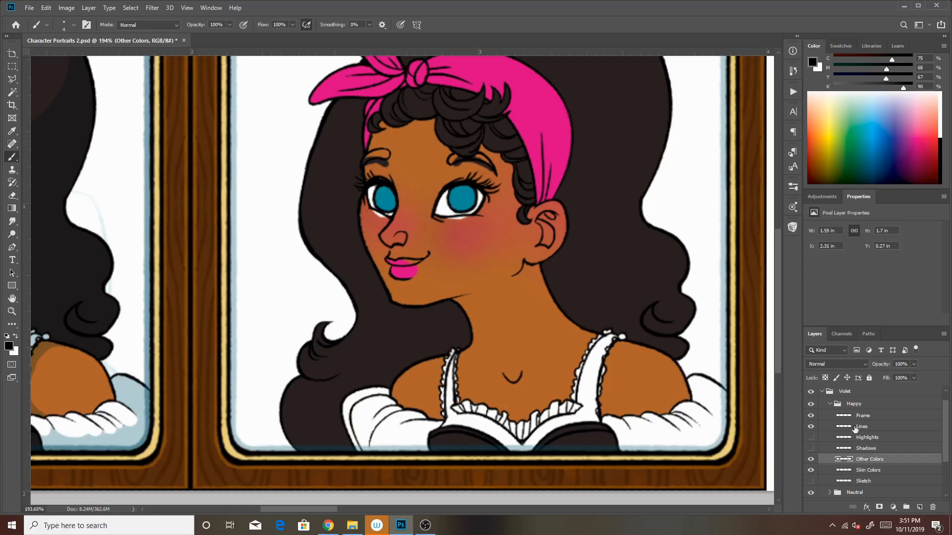
pyautogui.click(810, 459)
pyautogui.click(810, 470)
pyautogui.click(810, 448)
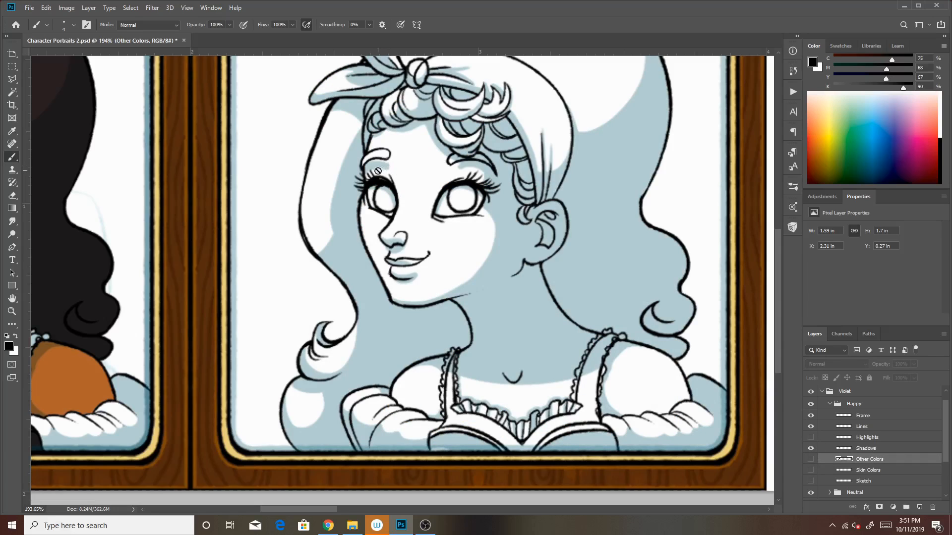
pyautogui.click(868, 449)
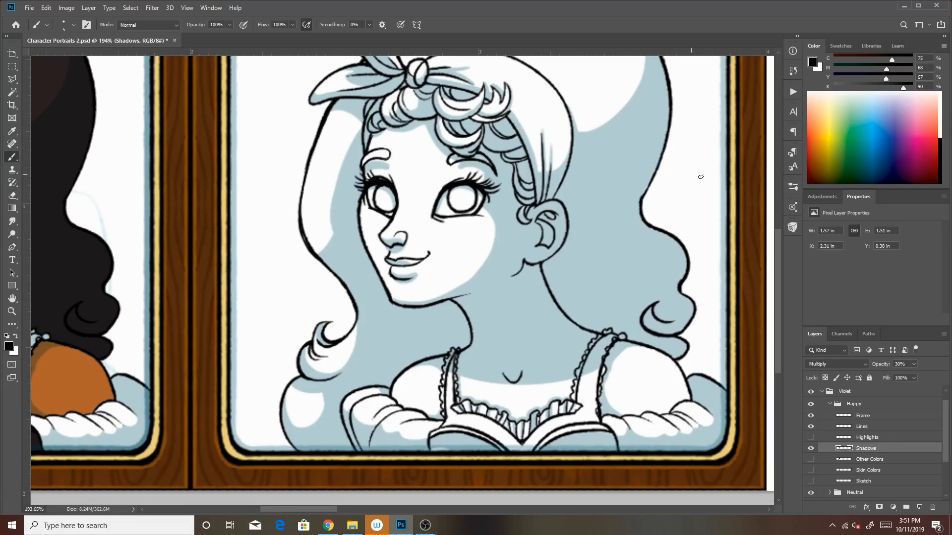
# Retouch the shadows around the eyebrows on the Shadows layer with the Hard Round brush in dark teal
pyautogui.click(792, 227)
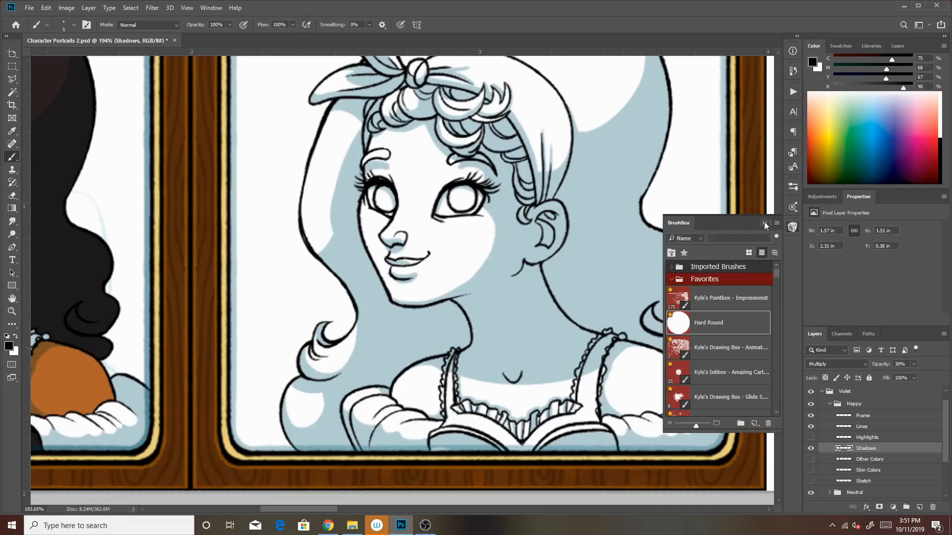
pyautogui.click(765, 223)
pyautogui.click(842, 46)
pyautogui.click(915, 149)
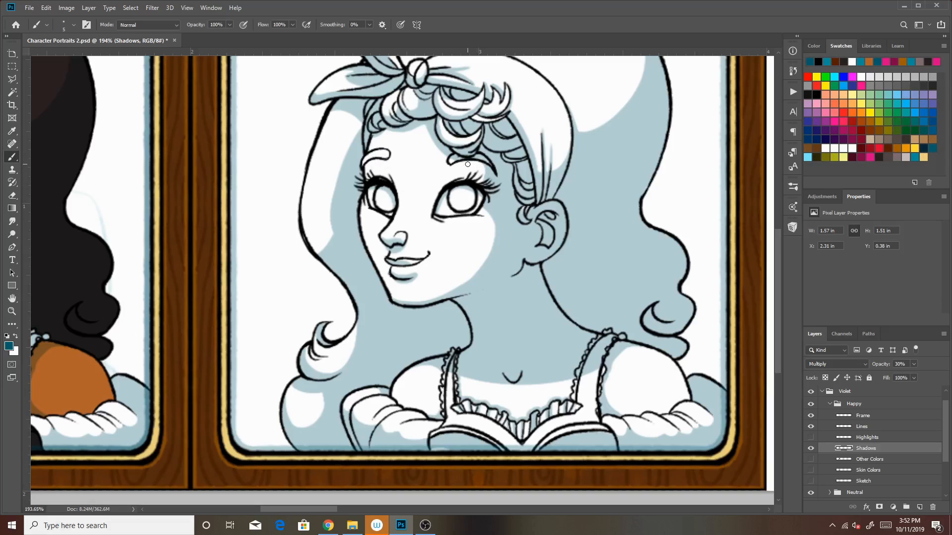
pyautogui.moveTo(452, 166)
pyautogui.mouseDown()
pyautogui.moveTo(485, 164)
pyautogui.moveTo(455, 169)
pyautogui.mouseUp()
pyautogui.hotkey('ctrl', 'z')
pyautogui.hotkey('ctrl', 'z')
pyautogui.moveTo(778, 246)
pyautogui.mouseDown()
pyautogui.moveTo(778, 221)
pyautogui.moveTo(779, 245)
pyautogui.mouseUp()
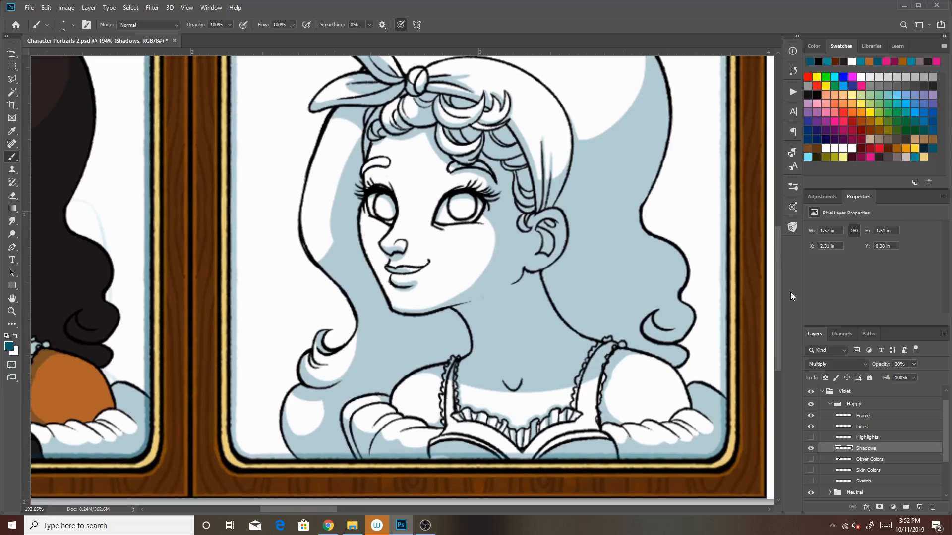
# Hide Shadows, show the Skin Colors, Sketch and Other Colors layers, and make Other Colors the active layer
pyautogui.click(810, 448)
pyautogui.click(811, 469)
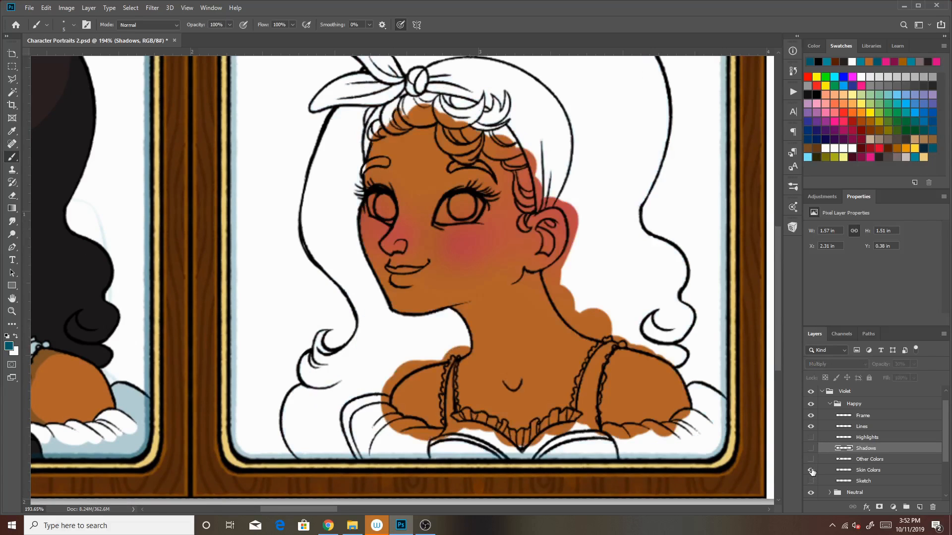
pyautogui.click(811, 481)
pyautogui.click(811, 470)
pyautogui.click(811, 470)
pyautogui.click(812, 459)
pyautogui.click(869, 461)
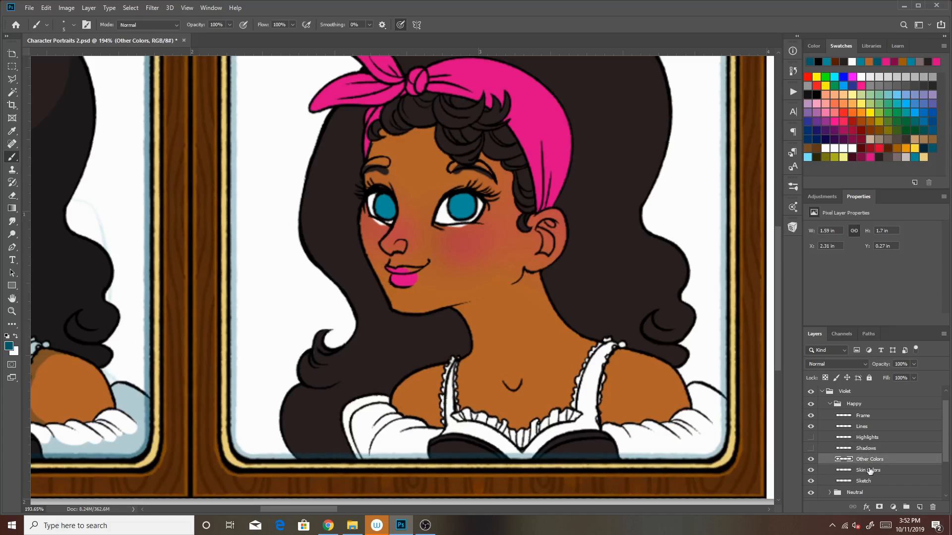
# Clean up the excess eye white below the lower lids and the old eyebrow color on the Other Colors layer
pyautogui.click(810, 462)
pyautogui.click(810, 463)
pyautogui.moveTo(452, 231)
pyautogui.mouseDown()
pyautogui.moveTo(474, 229)
pyautogui.moveTo(454, 229)
pyautogui.mouseUp()
pyautogui.moveTo(390, 171); pyautogui.dragTo(367, 173)
# Fill both eyebrows with the dark brown hair color and pick bright pink as the foreground color
pyautogui.click(879, 158)
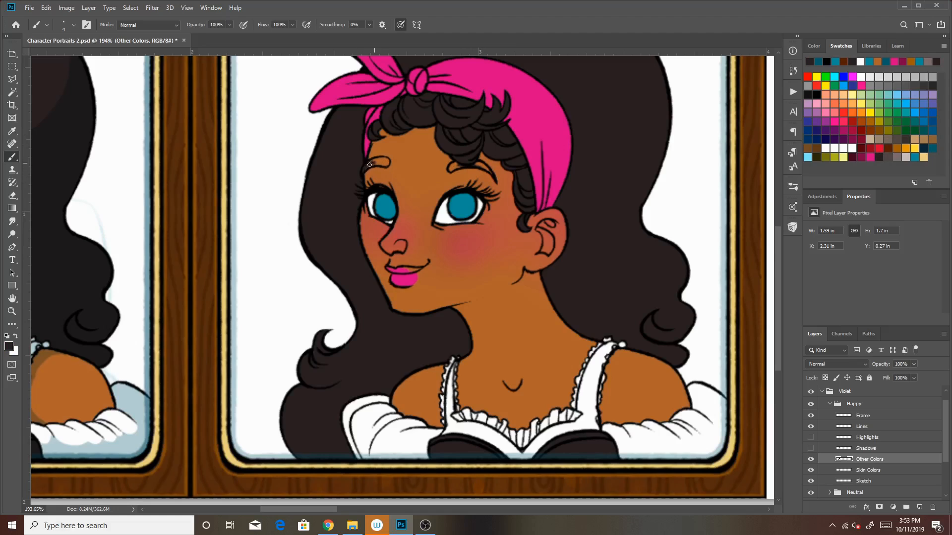
pyautogui.hotkey('ctrl', 'z')
pyautogui.press(']')
pyautogui.moveTo(456, 166); pyautogui.dragTo(479, 165)
pyautogui.click(870, 157)
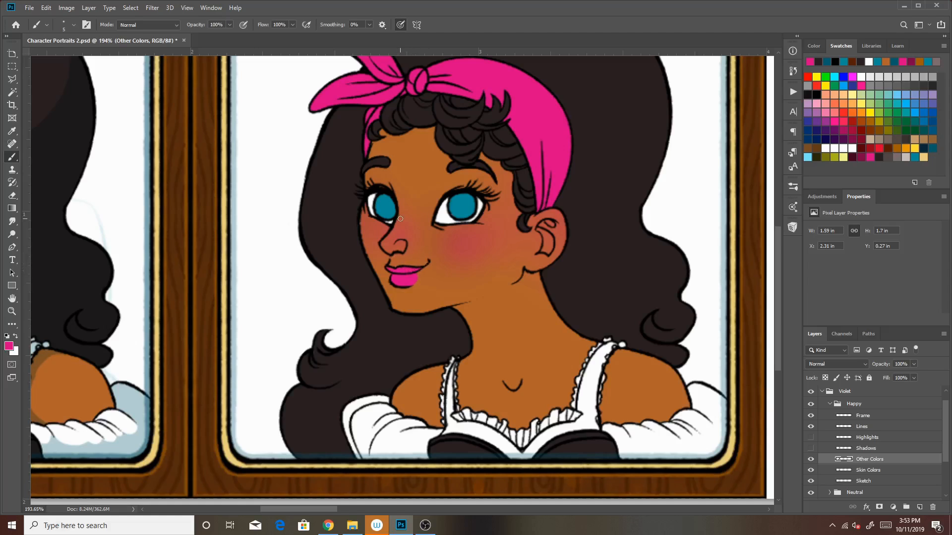
# Show the Shadows and Highlights layers and inspect the colored Happy portrait at 200%
pyautogui.click(811, 448)
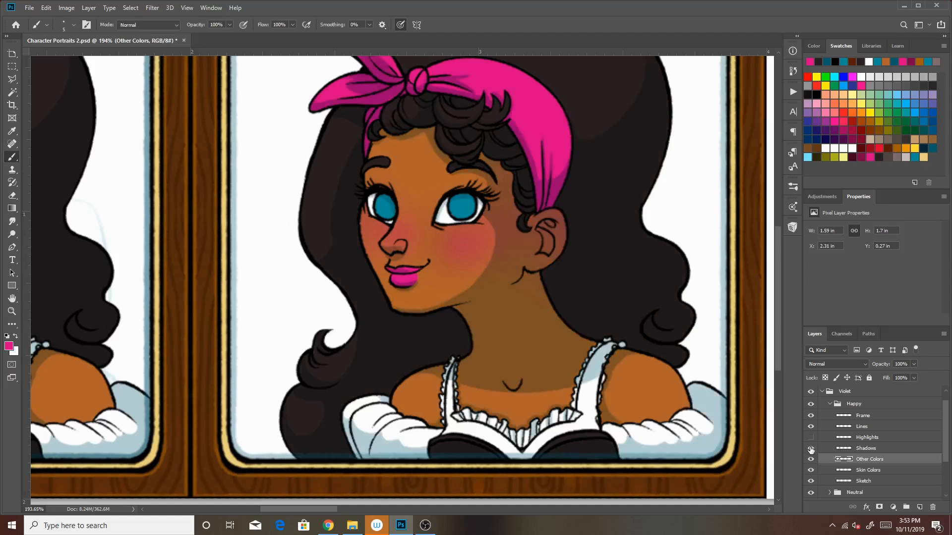
pyautogui.click(811, 437)
pyautogui.click(11, 312)
pyautogui.click(618, 316)
pyautogui.moveTo(620, 317); pyautogui.dragTo(511, 284)
pyautogui.click(63, 24)
pyautogui.click(501, 263)
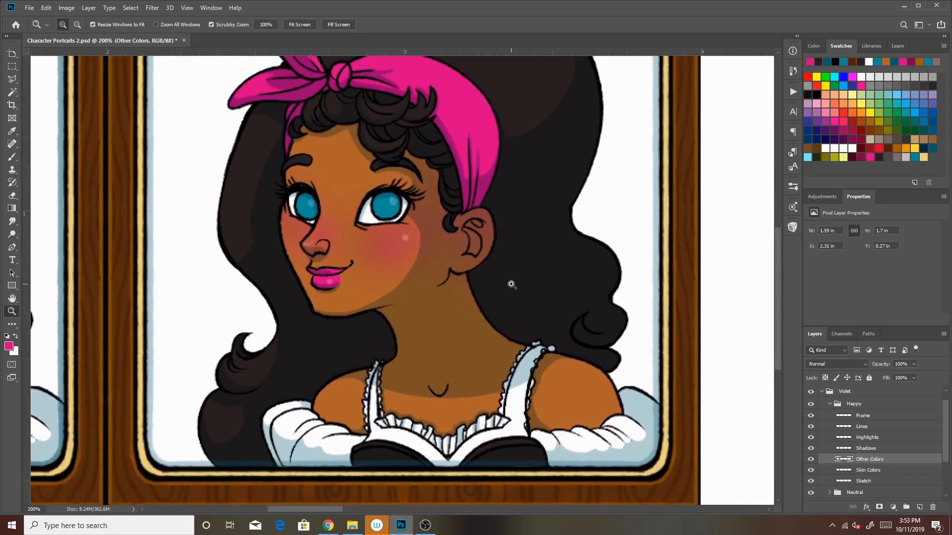
# Darken the upper lip on the Happy group's Shadows layer with the dark teal swatch and the Brush tool
pyautogui.click(865, 448)
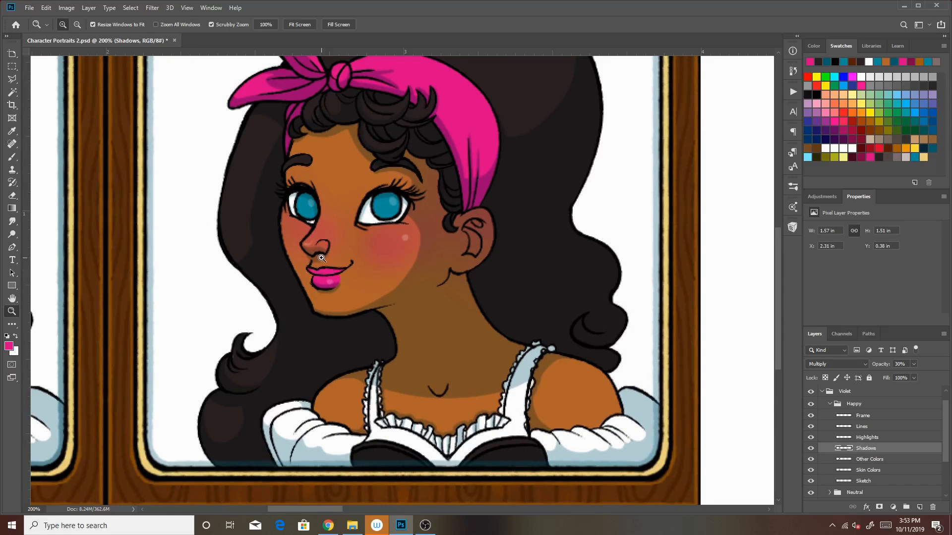
pyautogui.click(932, 149)
pyautogui.click(12, 157)
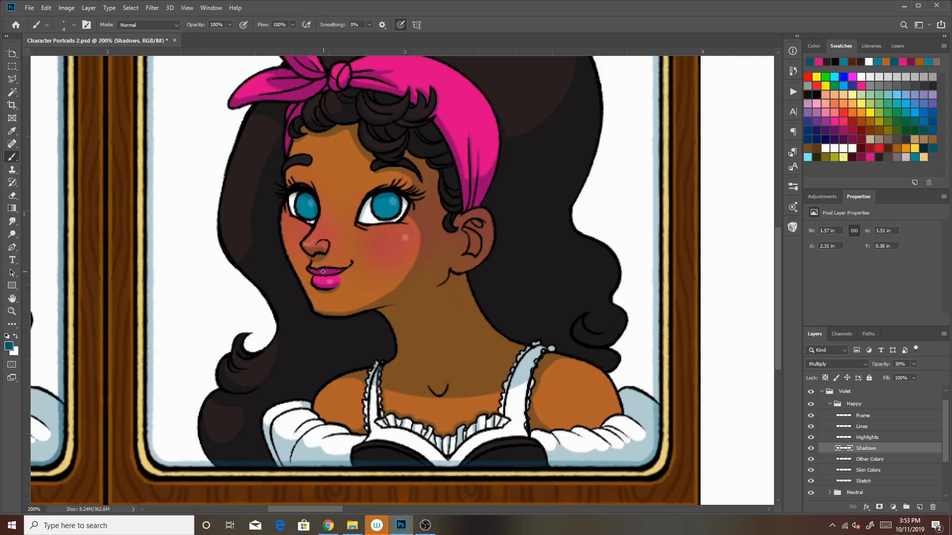
pyautogui.moveTo(517, 292); pyautogui.dragTo(378, 274)
# Hide the Sketch layer of the Neutral portrait and collapse the Happy and Neutral groups
pyautogui.click(12, 311)
pyautogui.moveTo(242, 280); pyautogui.dragTo(592, 258)
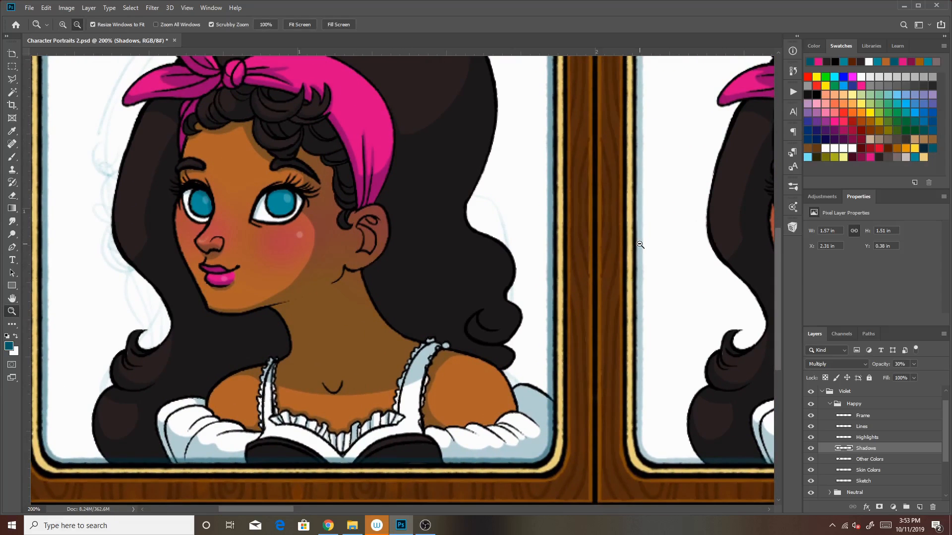
pyautogui.click(830, 404)
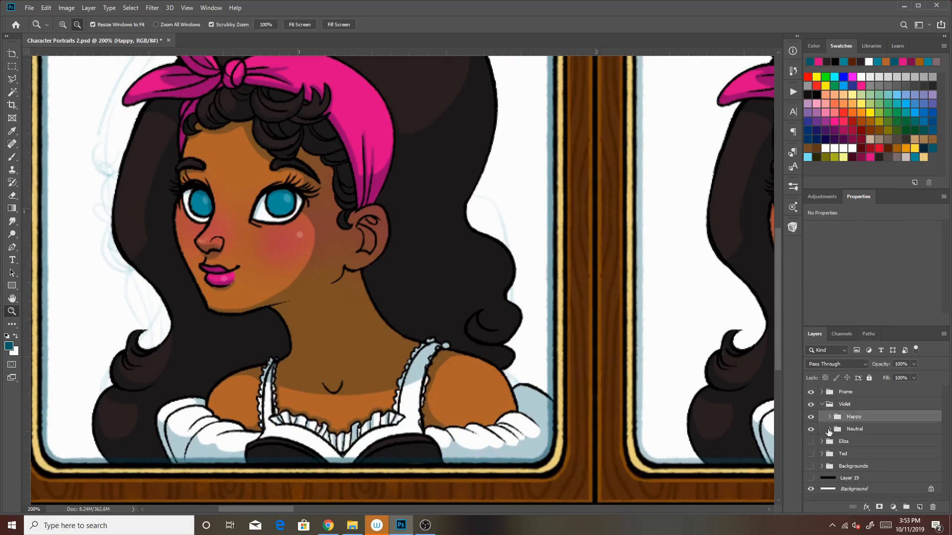
pyautogui.click(829, 429)
pyautogui.scroll(-2, 823, 447)
pyautogui.click(810, 457)
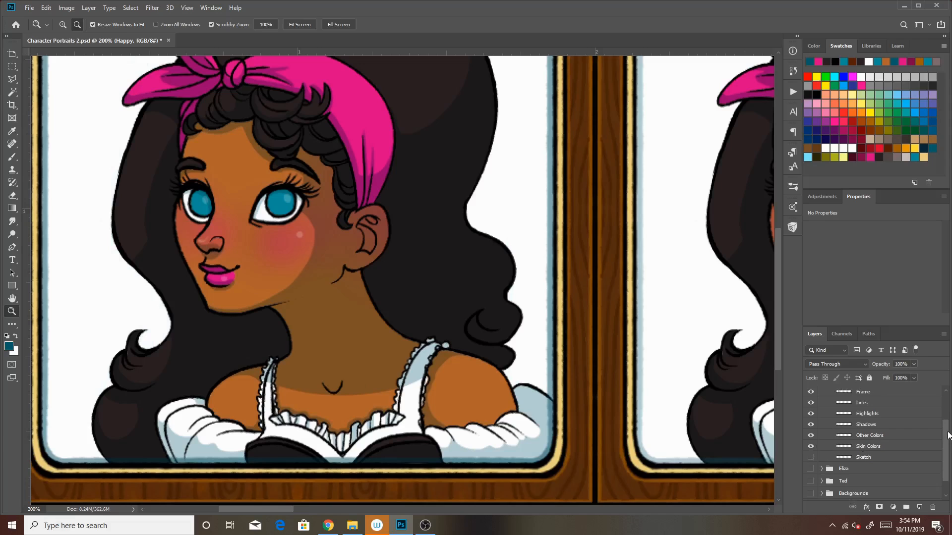
pyautogui.scroll(2, 947, 431)
pyautogui.click(827, 429)
# Expand the Happy group, make its Other Colors layer active and ready the Brush tool at the portrait's face
pyautogui.click(823, 416)
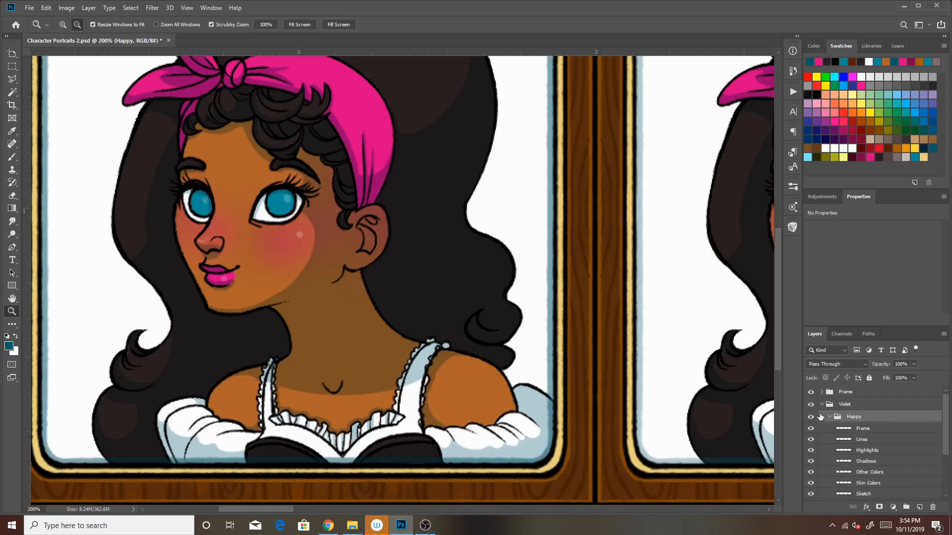
pyautogui.moveTo(595, 310); pyautogui.dragTo(481, 286)
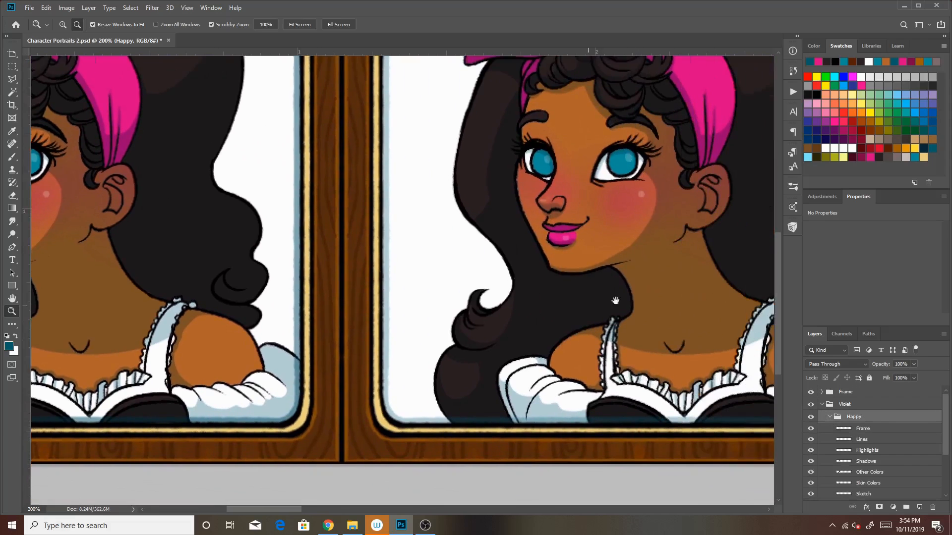
pyautogui.moveTo(638, 341); pyautogui.dragTo(612, 363)
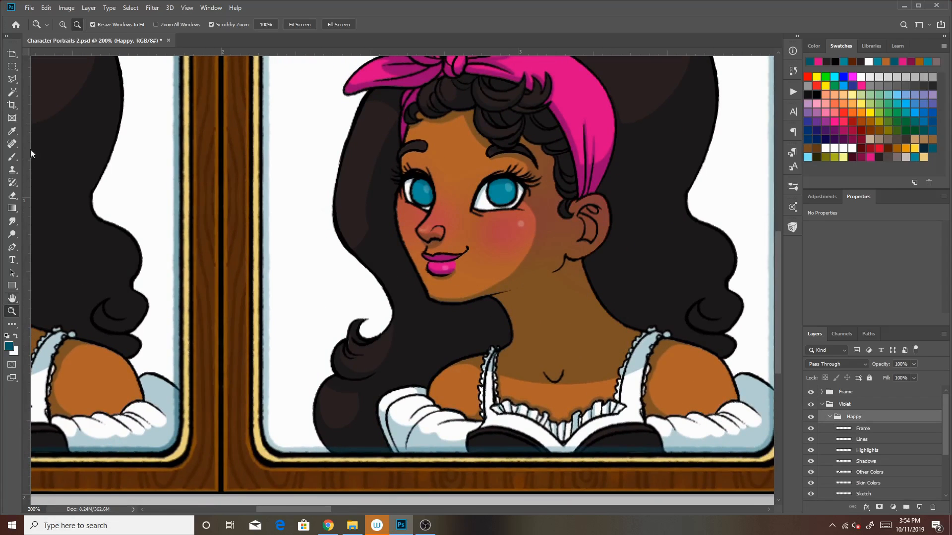
pyautogui.click(646, 325)
pyautogui.moveTo(647, 350); pyautogui.dragTo(550, 325)
pyautogui.click(63, 25)
pyautogui.click(495, 215)
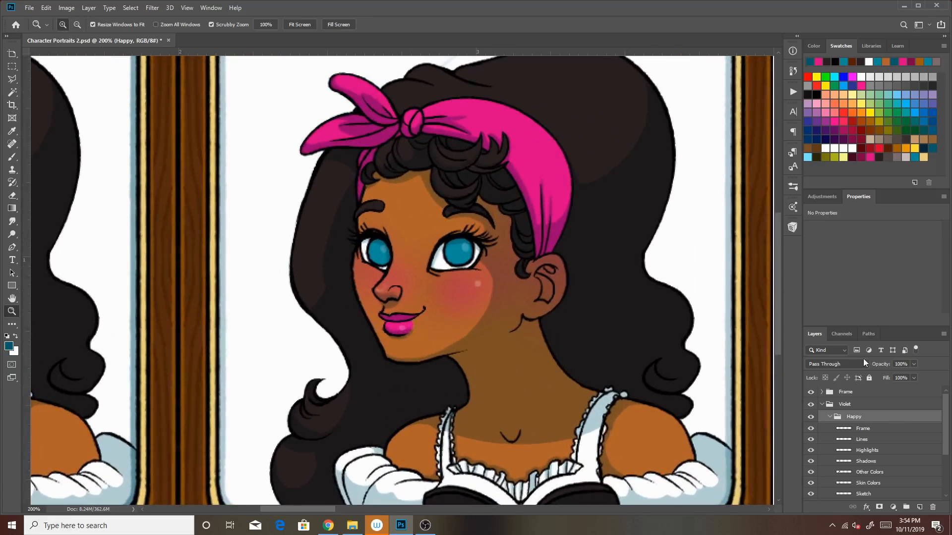
pyautogui.scroll(-3, 948, 410)
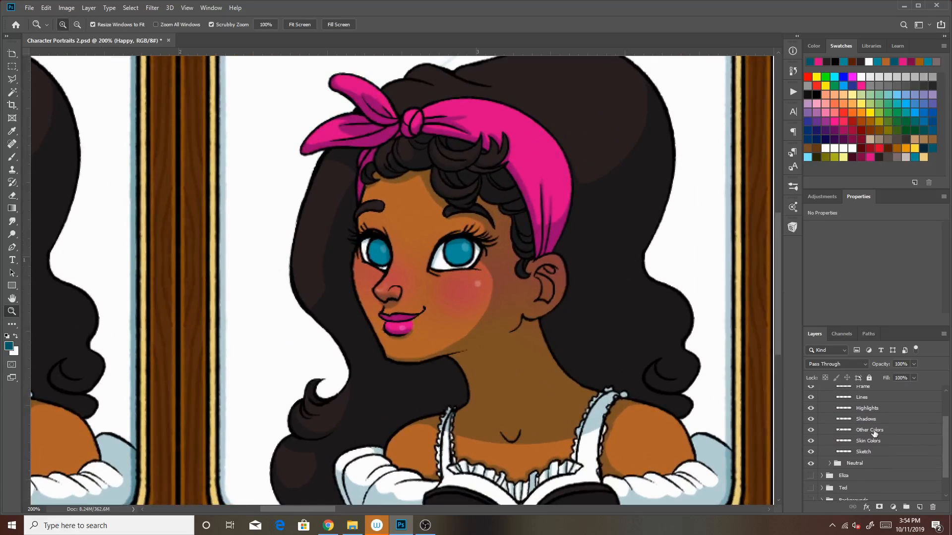
pyautogui.click(880, 431)
pyautogui.click(811, 431)
pyautogui.click(811, 430)
pyautogui.click(12, 157)
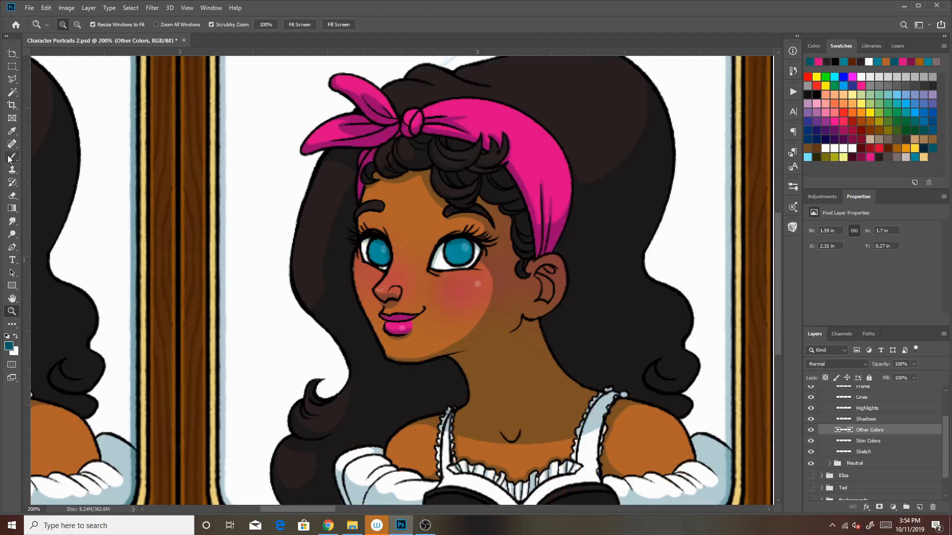
# Paint soft light blue highlights inside both irises of the Happy portrait on the Other Colors layer
pyautogui.click(852, 148)
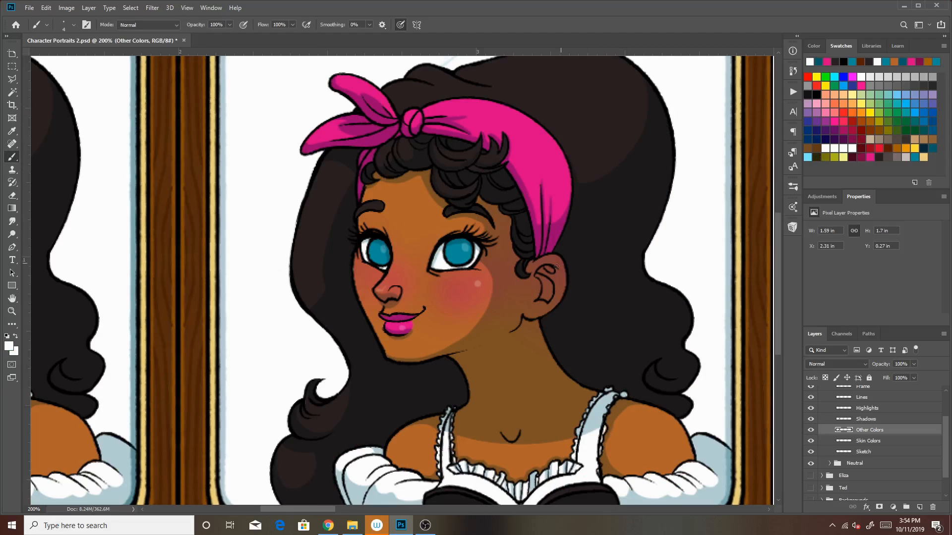
pyautogui.click(463, 245)
pyautogui.click(808, 156)
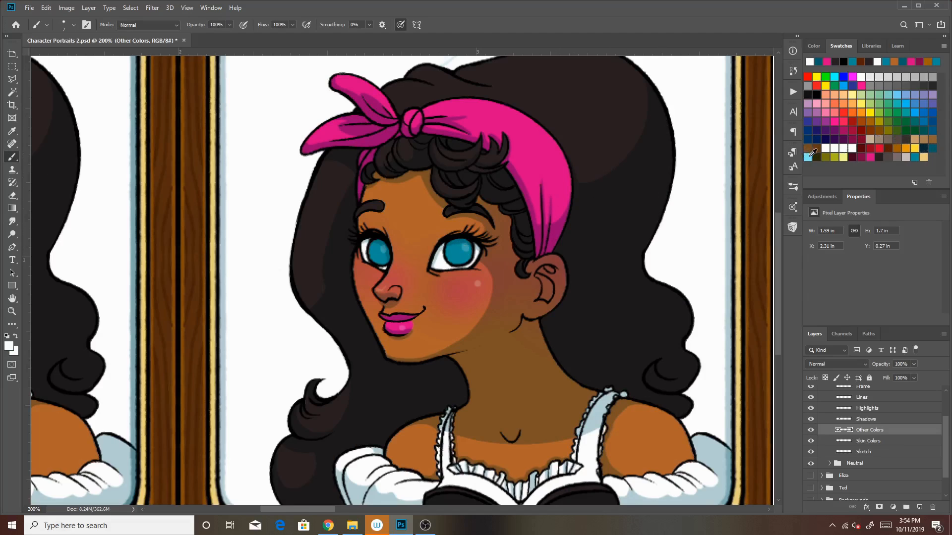
pyautogui.press(']')
pyautogui.click(462, 249)
pyautogui.hotkey('ctrl', 'z')
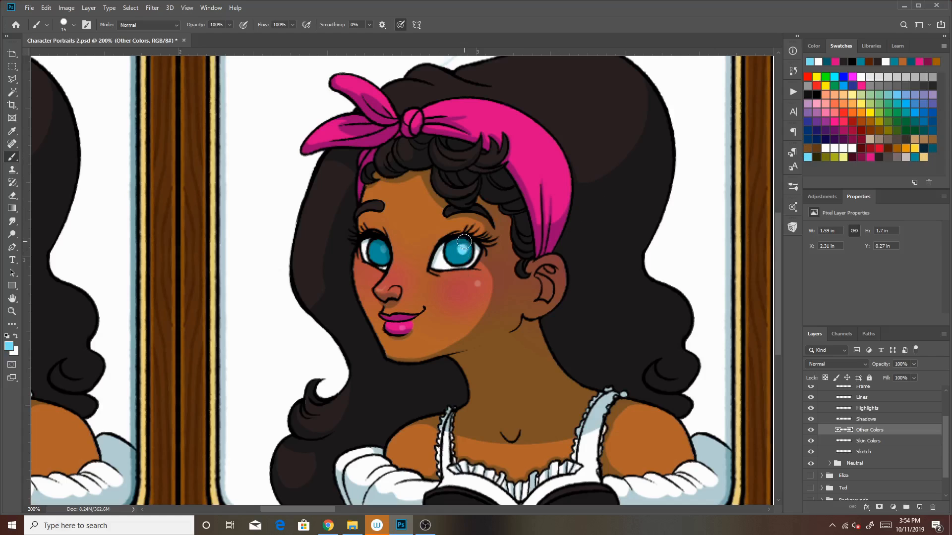
pyautogui.click(381, 252)
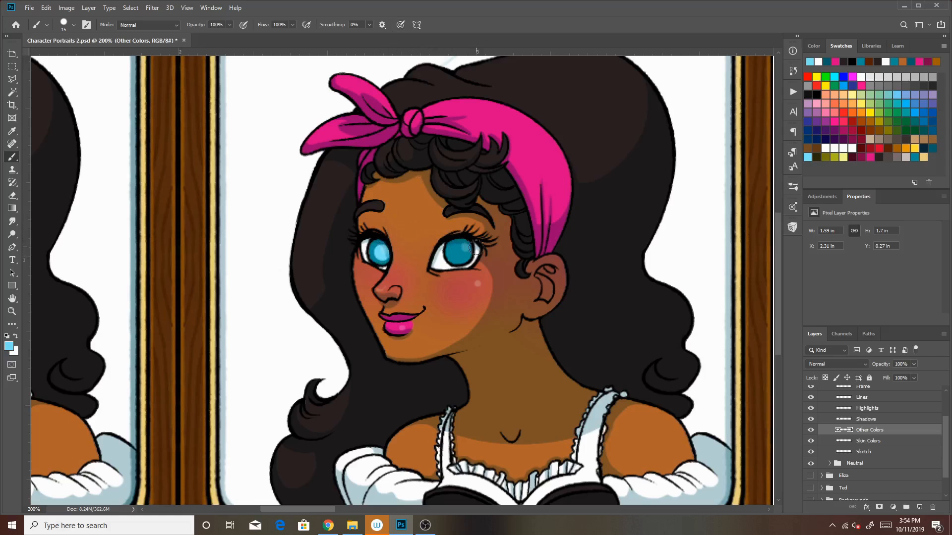
pyautogui.click(461, 251)
# Add small white glints to the Happy portrait's irises with a smaller brush
pyautogui.press('[')
pyautogui.click(852, 147)
pyautogui.press('[')
pyautogui.press('[')
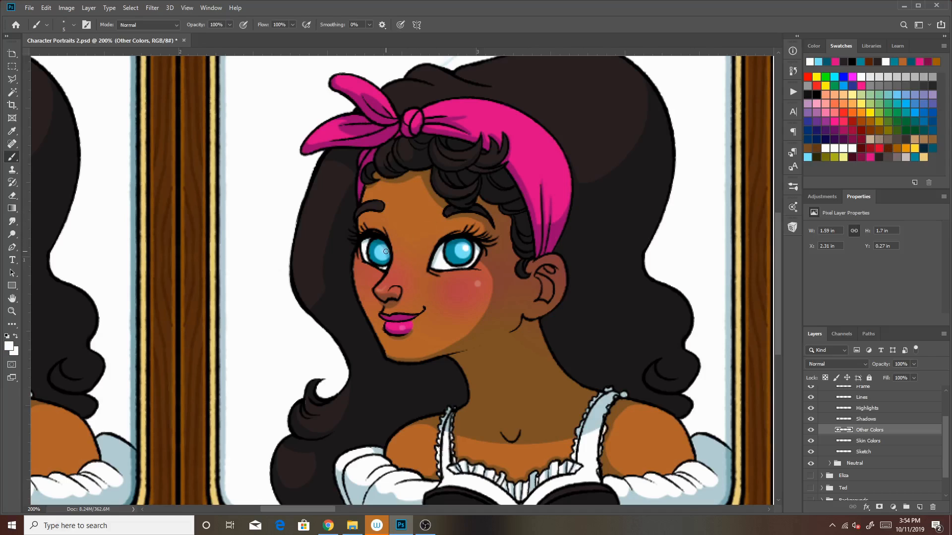
# Collapse the Happy group and show the Backgrounds group behind the portraits
pyautogui.press('z')
pyautogui.click(661, 294)
pyautogui.click(660, 294)
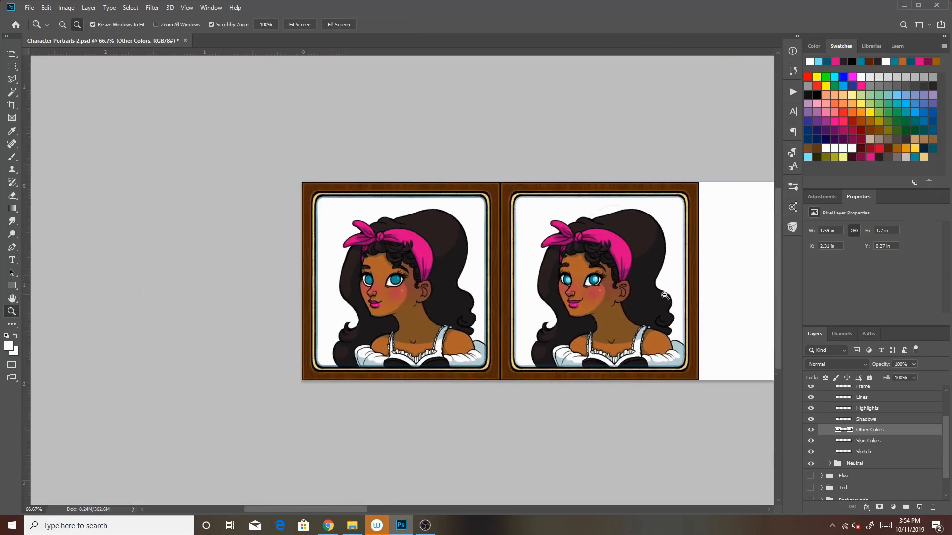
pyautogui.moveTo(688, 336); pyautogui.dragTo(537, 310)
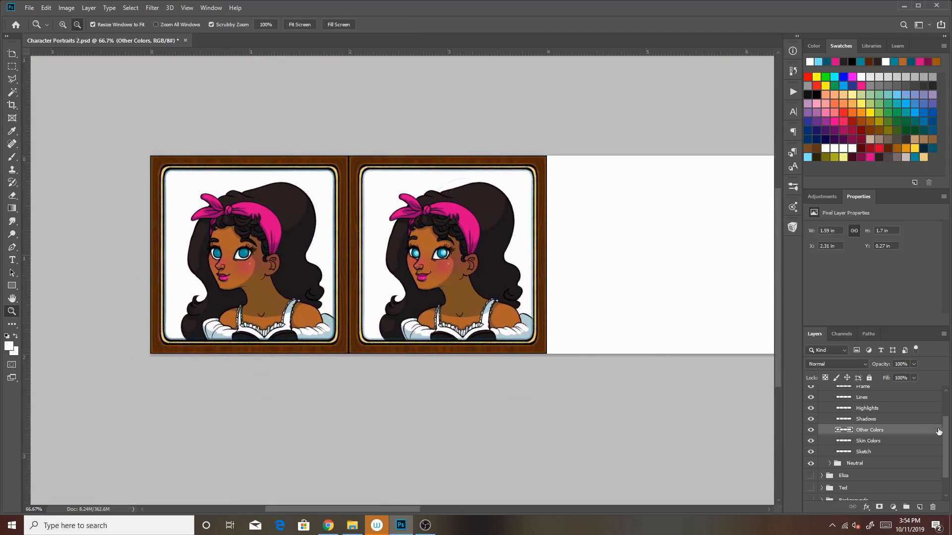
pyautogui.moveTo(947, 432); pyautogui.dragTo(944, 392)
pyautogui.click(828, 417)
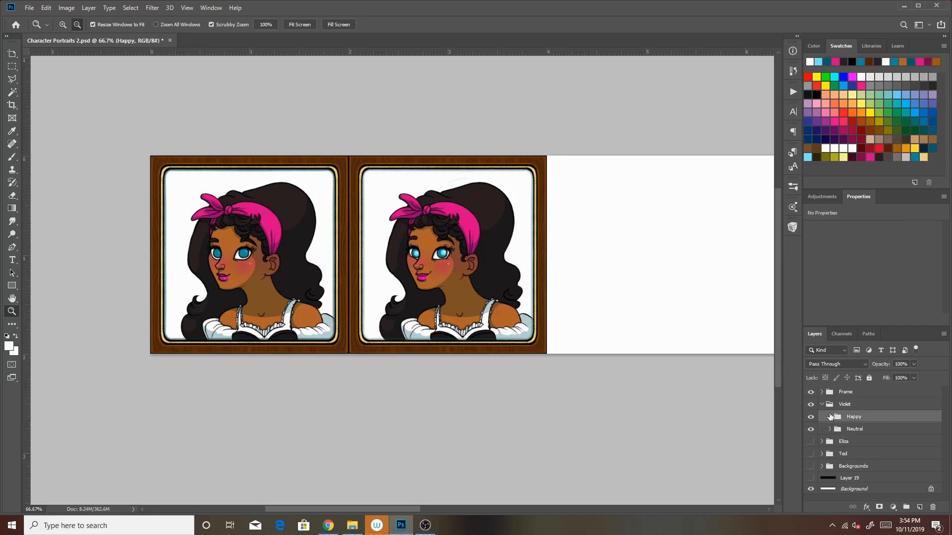
pyautogui.click(811, 467)
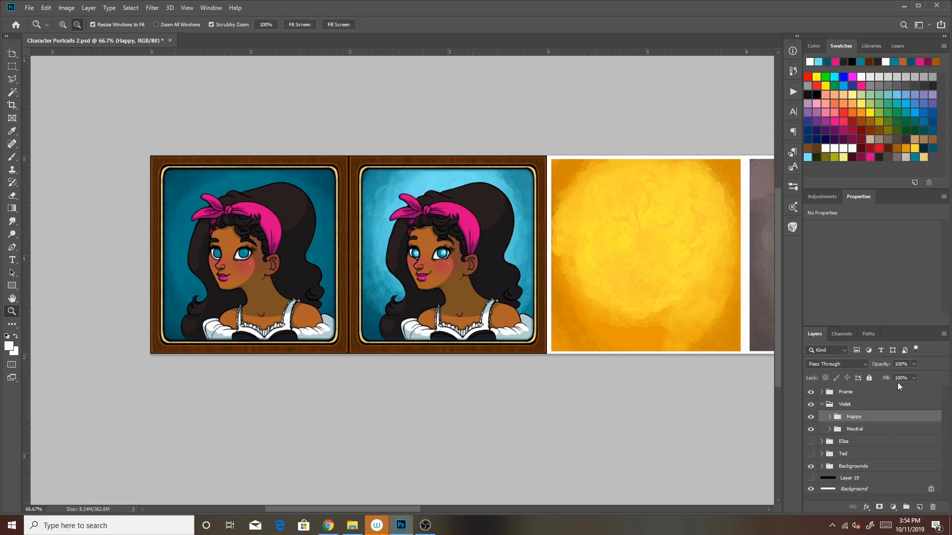
# Duplicate the Happy group within the document as Very Happy
pyautogui.click(944, 334)
pyautogui.click(868, 195)
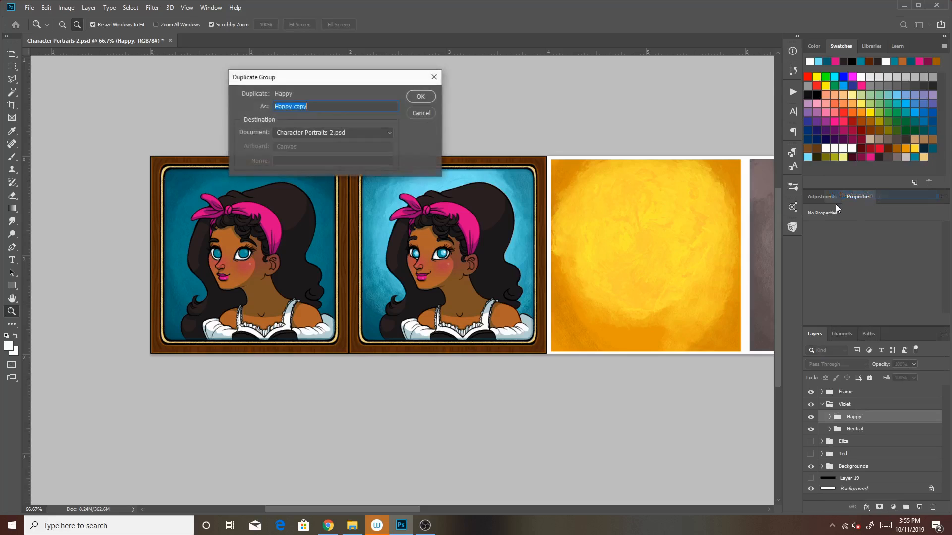
pyautogui.write('Very')
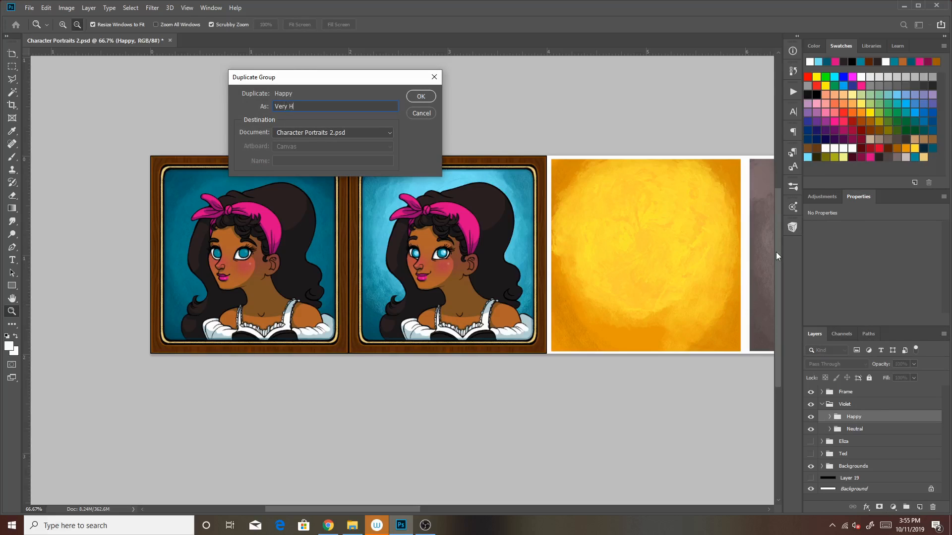
pyautogui.press('Return')
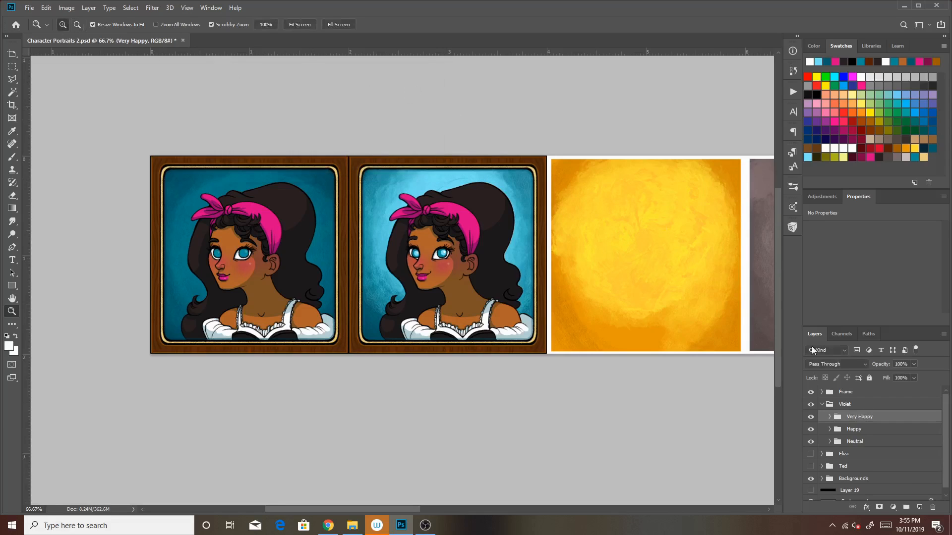
# Move the Very Happy group over the yellow background, aligned directly beside the Happy portrait's frame
pyautogui.click(667, 404)
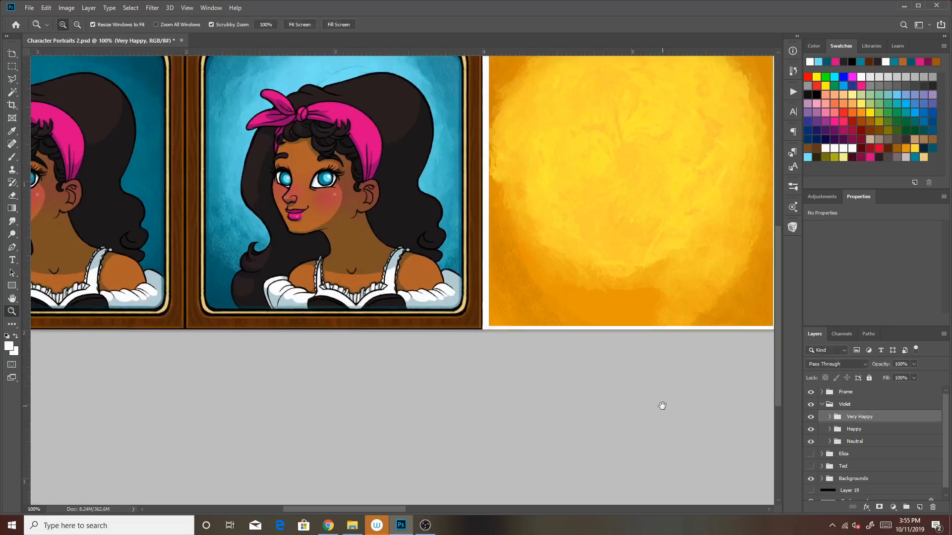
pyautogui.moveTo(663, 406); pyautogui.dragTo(618, 458)
pyautogui.hotkey('ctrl', 't')
pyautogui.moveTo(274, 305); pyautogui.dragTo(577, 285)
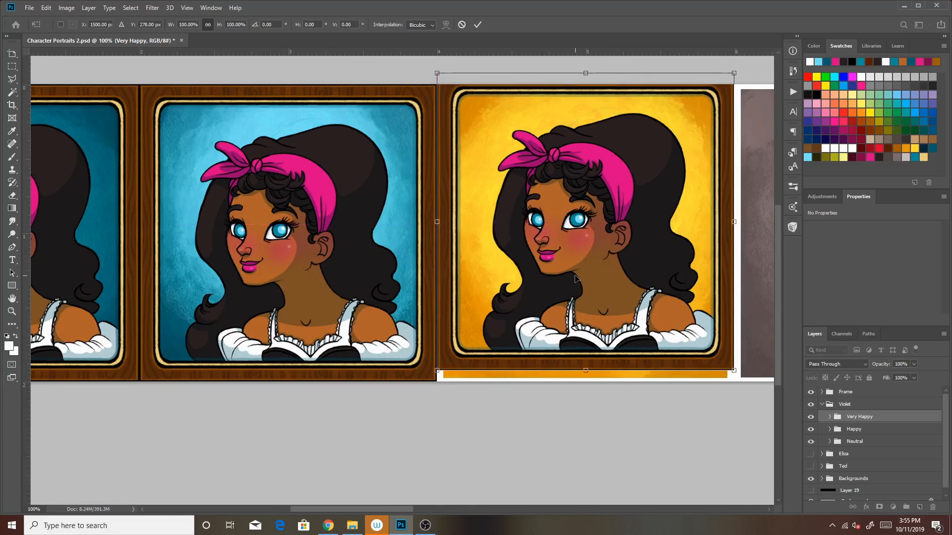
pyautogui.press('Down')
pyautogui.press('Down')
pyautogui.press('Down')
pyautogui.press('Down')
pyautogui.press('Down')
pyautogui.press('Down')
pyautogui.press('Down')
pyautogui.press('Down')
pyautogui.press('Down')
pyautogui.press('Down')
pyautogui.press('Down')
pyautogui.press('Down')
pyautogui.press('Down')
pyautogui.press('Down')
pyautogui.press('Down')
pyautogui.press('Down')
pyautogui.press('Down')
pyautogui.press('Down')
pyautogui.press('Down')
pyautogui.press('Down')
pyautogui.press('Down')
pyautogui.press('Down')
pyautogui.press('Return')
pyautogui.press('z')
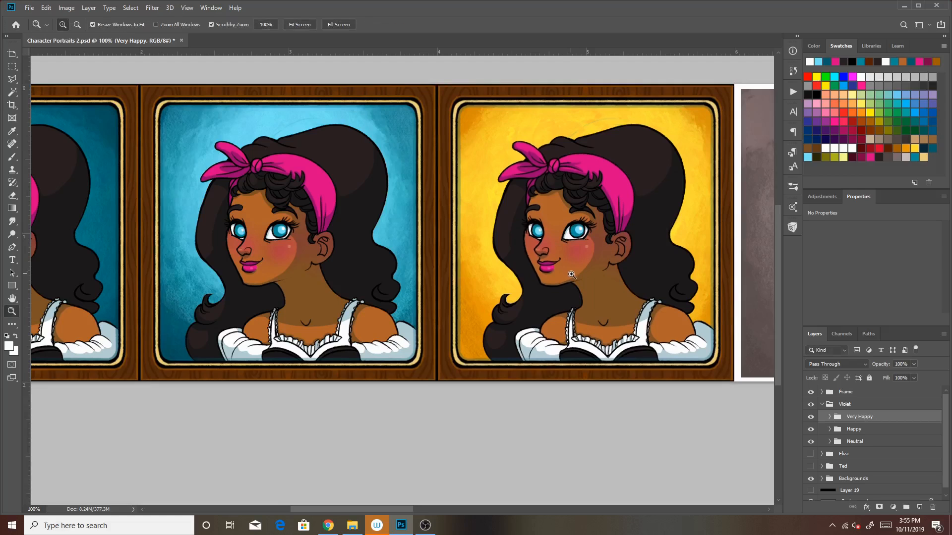
# Toggle the visibility of the Very Happy, Violet and Eliza groups to compare the characters' portraits
pyautogui.click(811, 416)
pyautogui.click(811, 416)
pyautogui.click(822, 404)
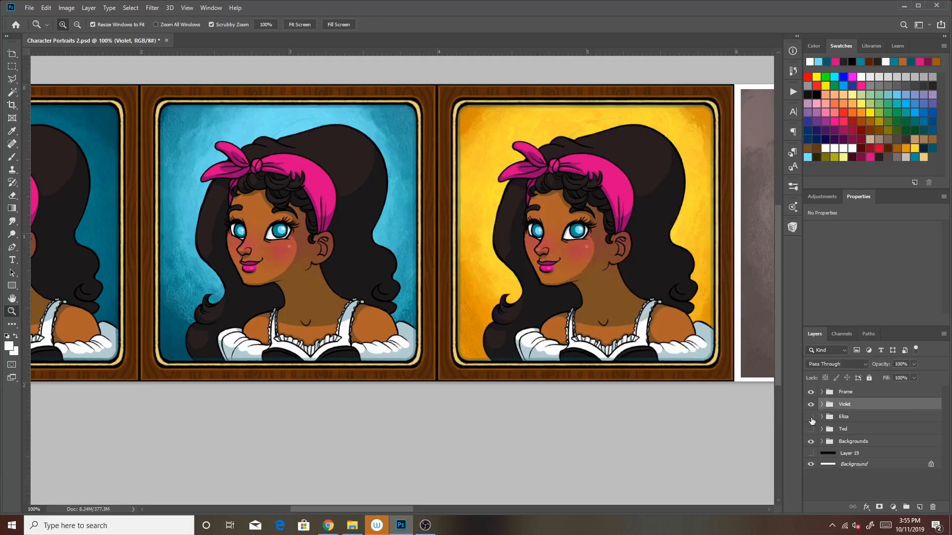
pyautogui.click(811, 404)
pyautogui.click(811, 416)
pyautogui.click(811, 404)
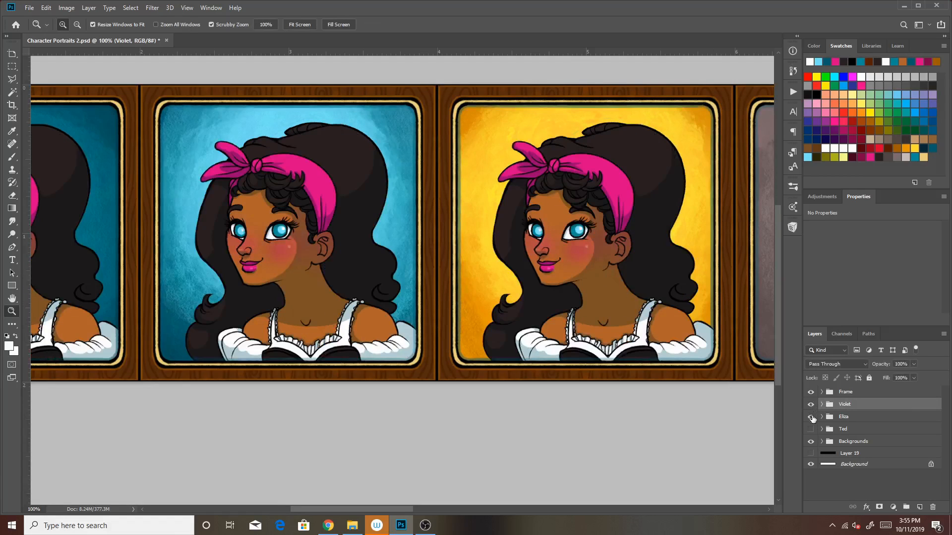
pyautogui.click(811, 418)
pyautogui.click(811, 417)
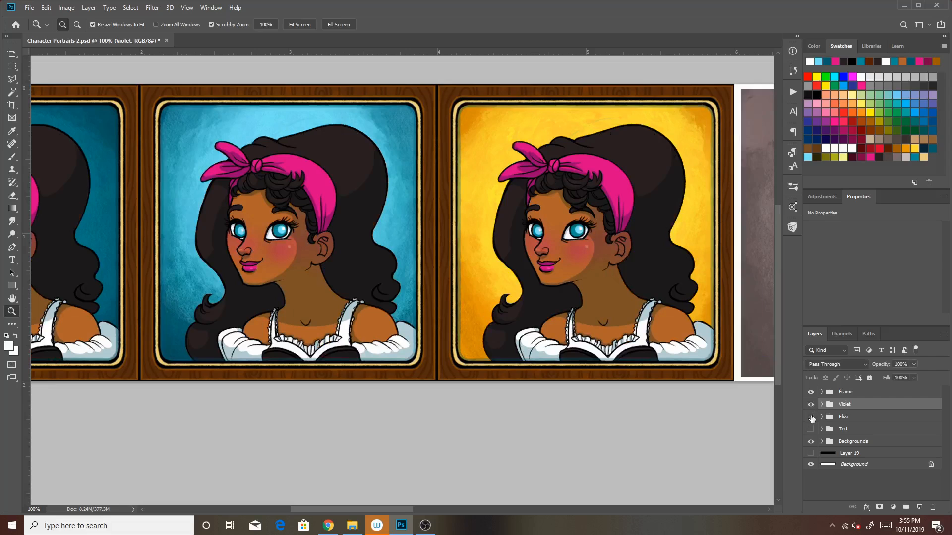
pyautogui.click(811, 418)
pyautogui.click(811, 417)
# Expand the Violet group and hide the Backgrounds group
pyautogui.click(821, 404)
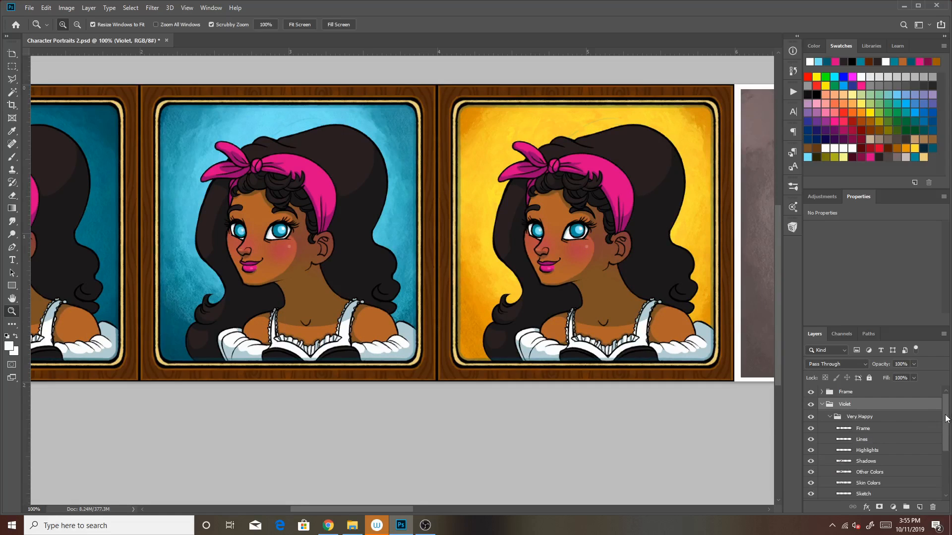
pyautogui.scroll(-3, 836, 446)
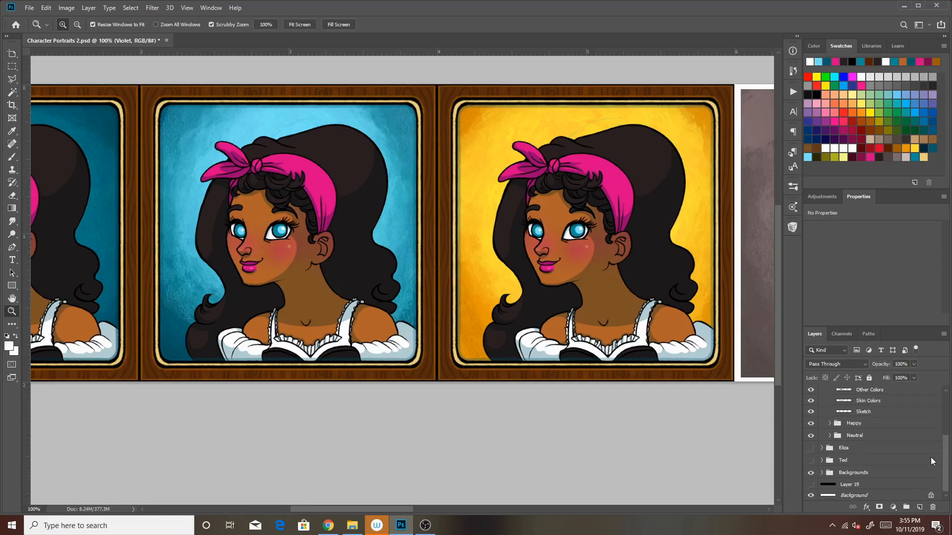
pyautogui.click(811, 472)
pyautogui.moveTo(945, 444); pyautogui.dragTo(945, 398)
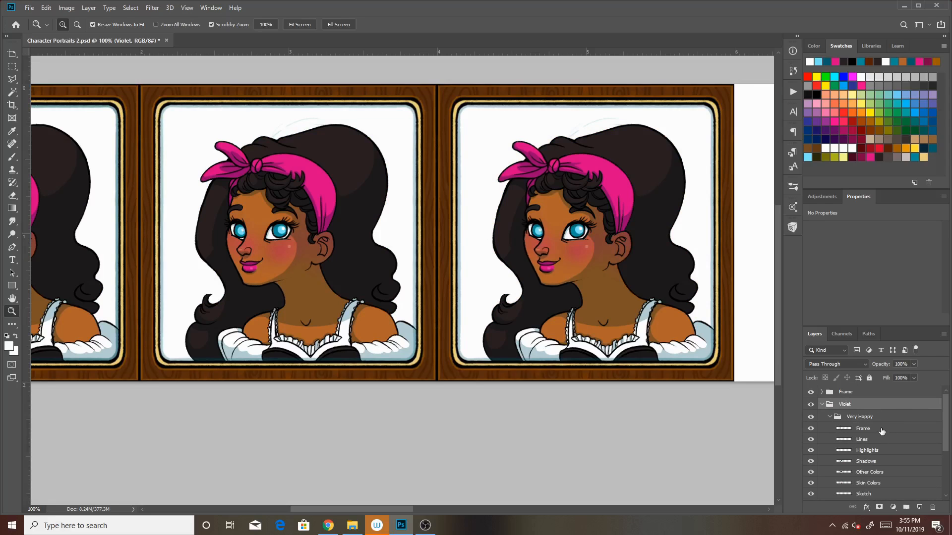
# Hide the Very Happy group's Highlights, Shadows, Other Colors and Skin Colors layers and make its Sketch layer active
pyautogui.scroll(-1, 887, 430)
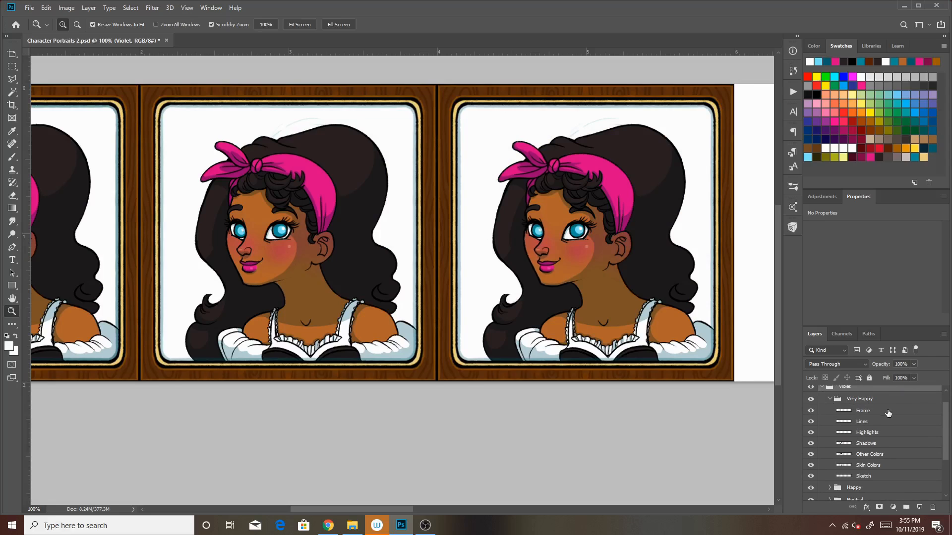
pyautogui.moveTo(816, 430); pyautogui.dragTo(811, 467)
pyautogui.click(862, 477)
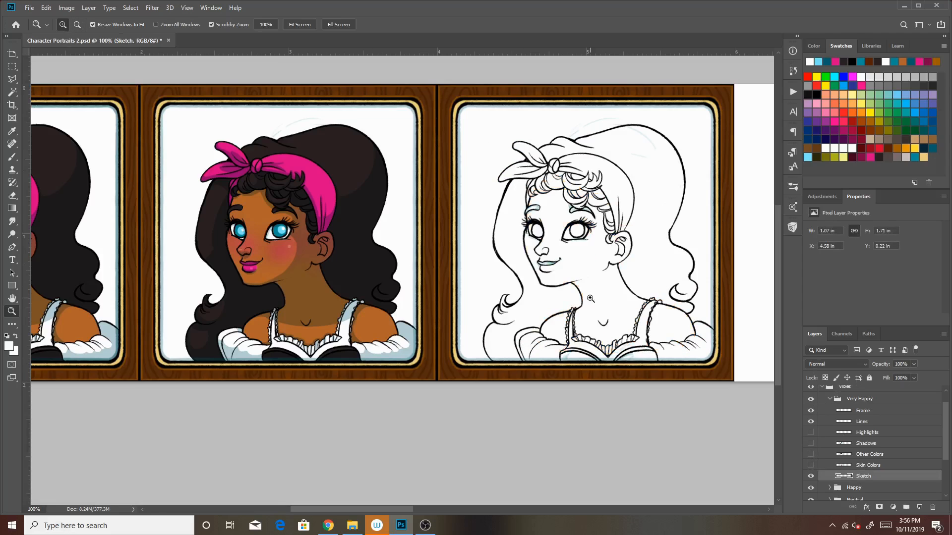
# Lower the opacity of the Very Happy group's Lines layer to 18%
pyautogui.click(616, 292)
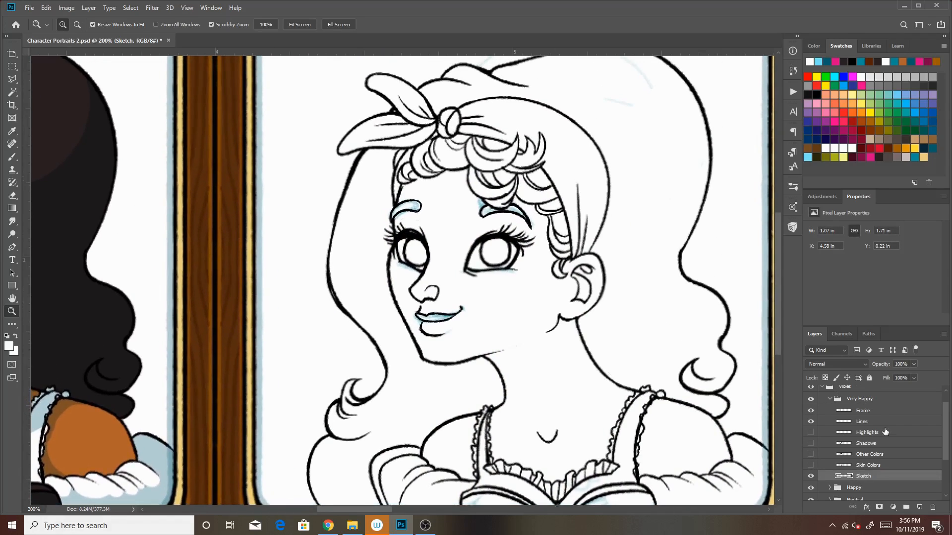
pyautogui.click(884, 423)
pyautogui.moveTo(880, 377); pyautogui.dragTo(885, 374)
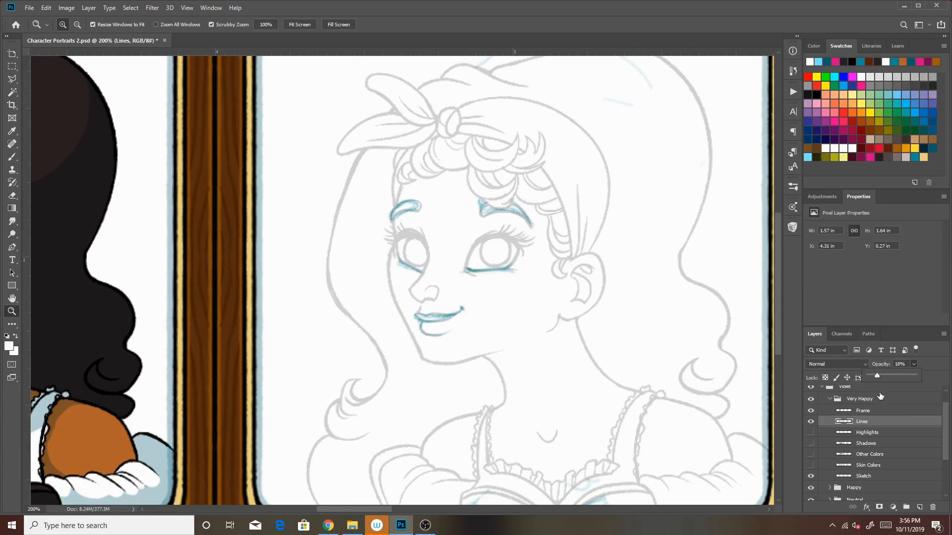
pyautogui.click(12, 156)
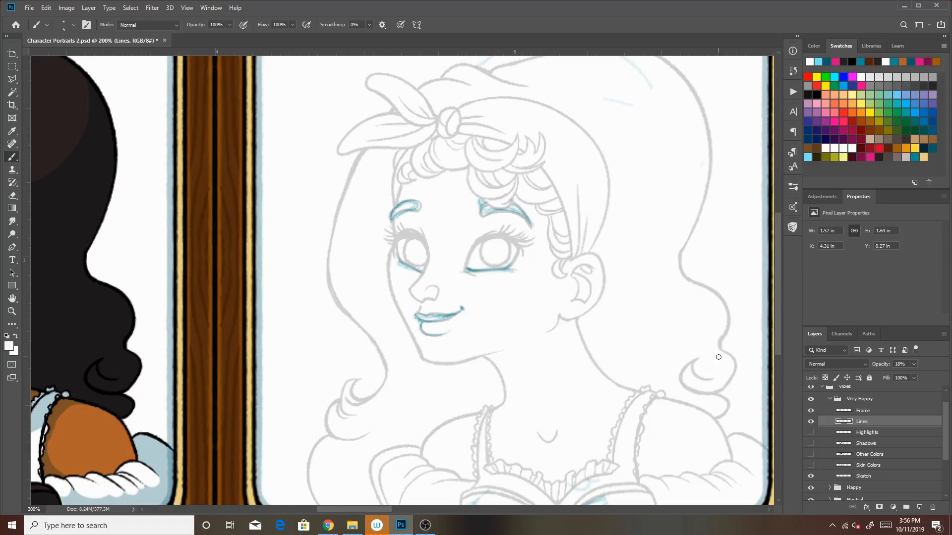
pyautogui.click(12, 195)
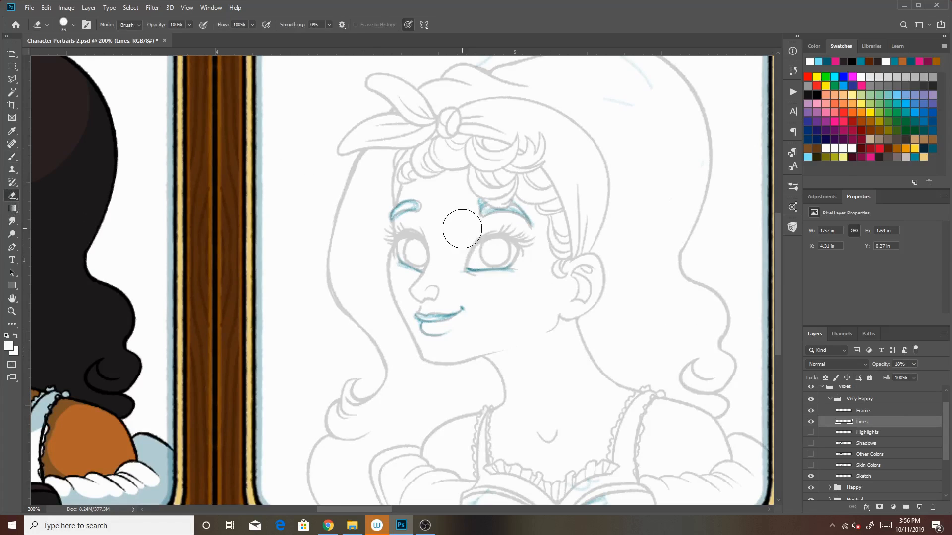
pyautogui.moveTo(411, 191); pyautogui.dragTo(442, 340)
pyautogui.hotkey('ctrl', 'z')
# Set the Lines layer's opacity to 21% and erase the blue facial sketch on the Sketch layer with a size 90 eraser
pyautogui.moveTo(880, 365); pyautogui.dragTo(923, 364)
pyautogui.click(880, 373)
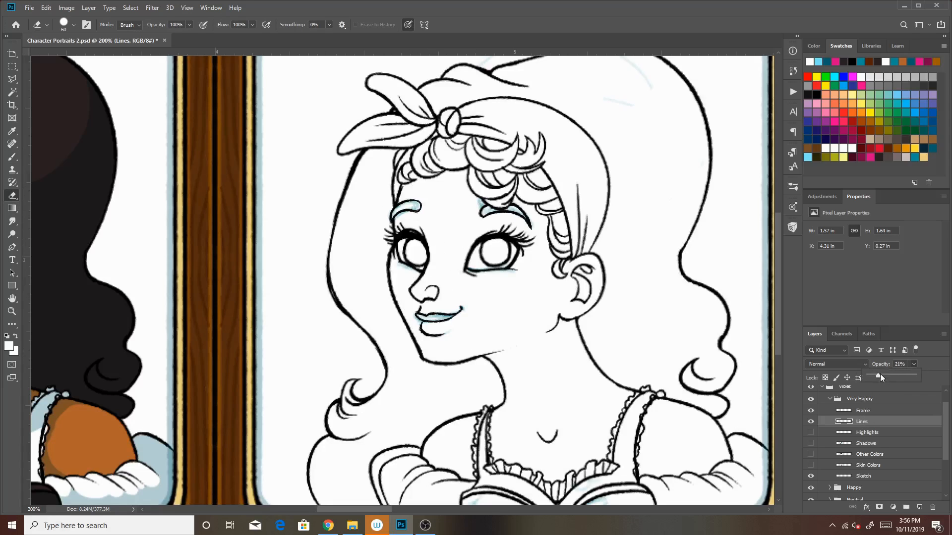
pyautogui.click(873, 480)
pyautogui.press(']')
pyautogui.press(']')
pyautogui.press(']')
pyautogui.moveTo(413, 219)
pyautogui.mouseDown()
pyautogui.moveTo(431, 287)
pyautogui.moveTo(468, 321)
pyautogui.moveTo(520, 213)
pyautogui.mouseUp()
# Load the Kyle's Drawing Box Glide brush in teal at size 3
pyautogui.click(792, 227)
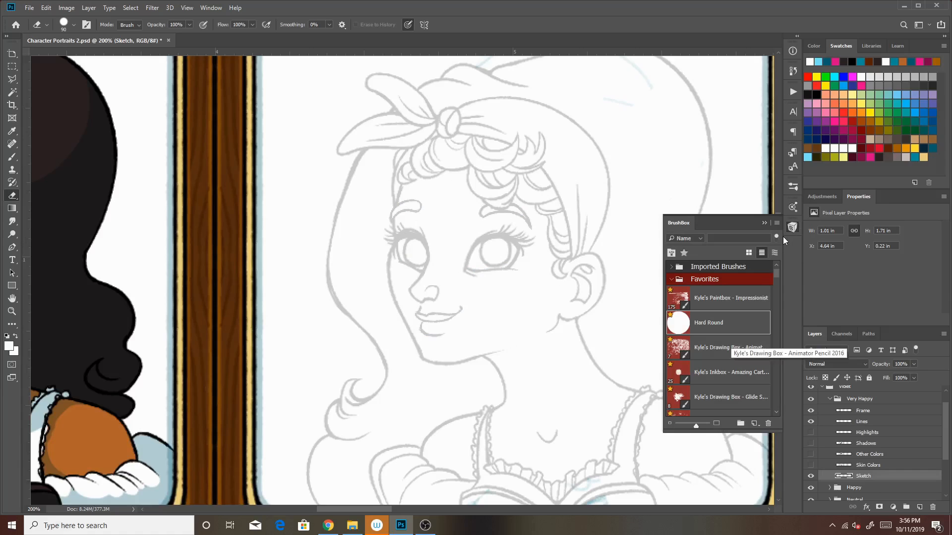
pyautogui.press('b')
pyautogui.click(724, 397)
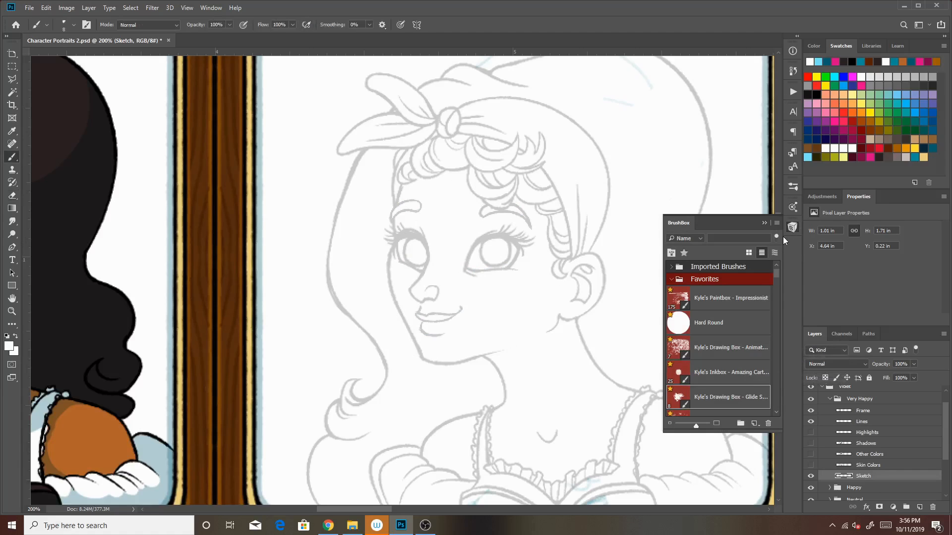
pyautogui.click(764, 224)
pyautogui.click(933, 148)
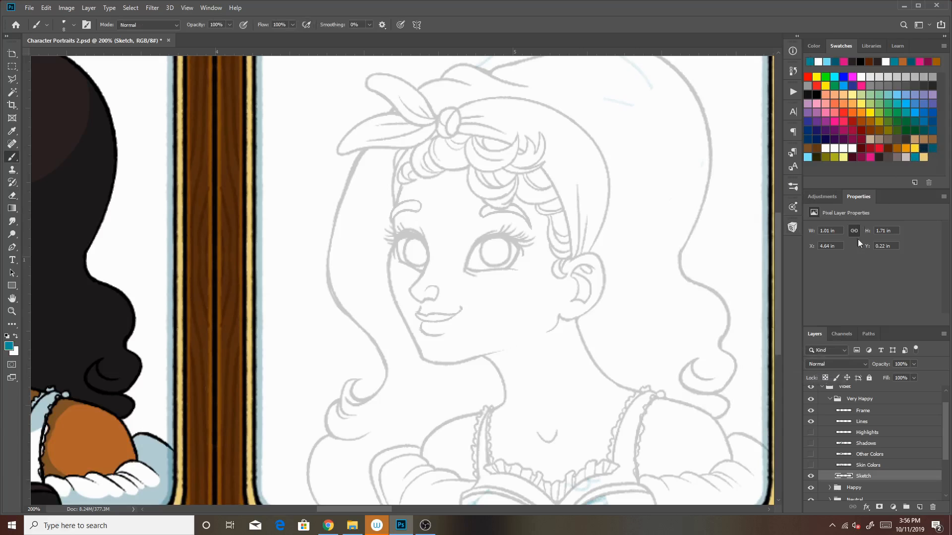
pyautogui.press('[')
pyautogui.press('[')
pyautogui.press('[')
pyautogui.press('[')
pyautogui.press('[')
# Undo the sketch erasure and erase the blue brows, eye and lip lines on the Sketch layer again
pyautogui.click(870, 423)
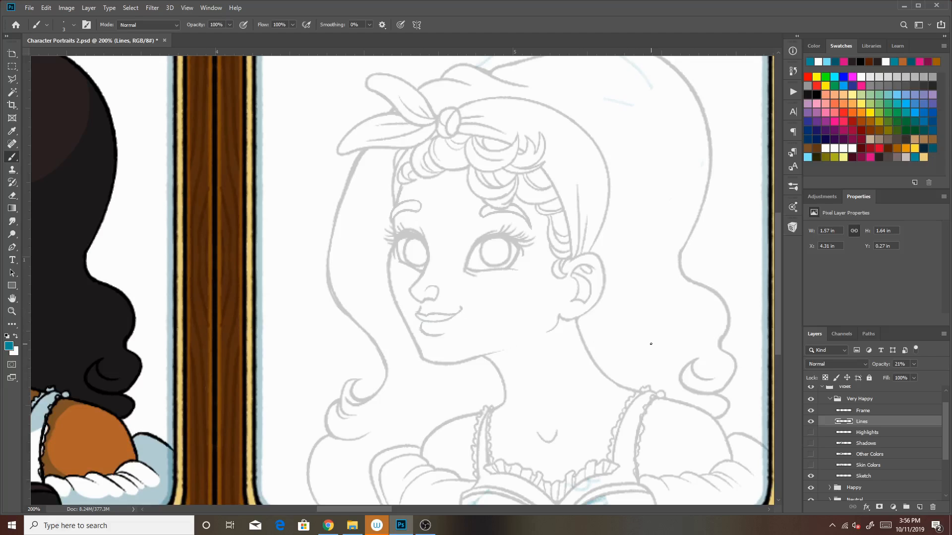
pyautogui.hotkey('ctrl', 'z')
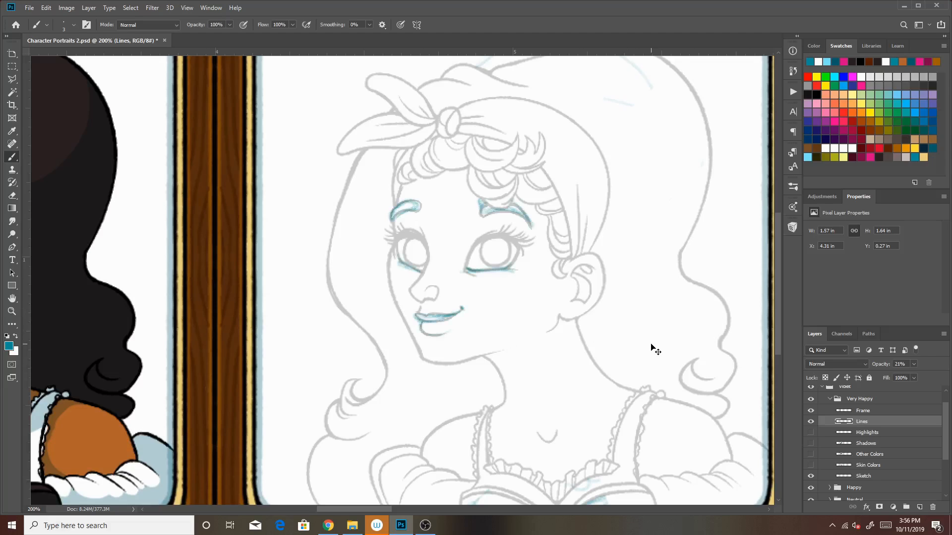
pyautogui.click(868, 476)
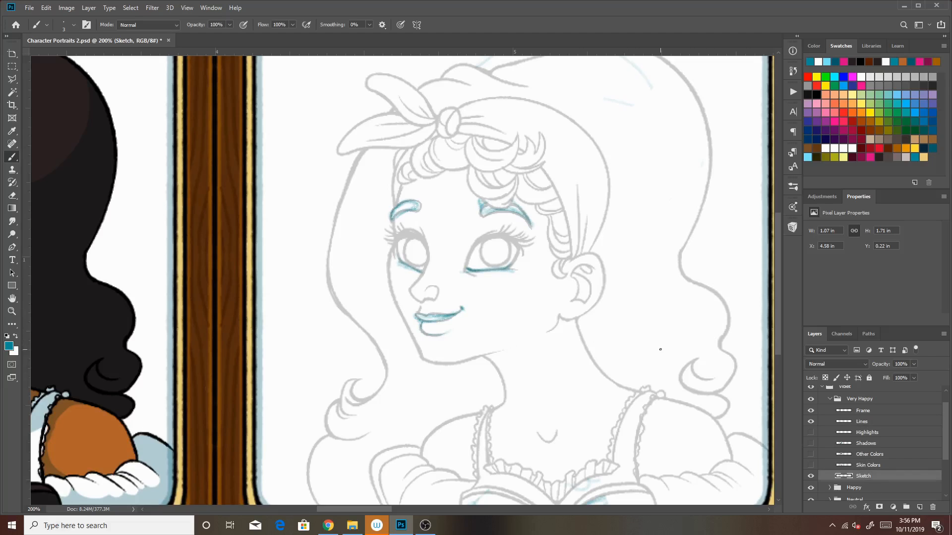
pyautogui.click(12, 196)
pyautogui.moveTo(515, 189)
pyautogui.mouseDown()
pyautogui.moveTo(497, 298)
pyautogui.moveTo(447, 251)
pyautogui.moveTo(397, 124)
pyautogui.mouseUp()
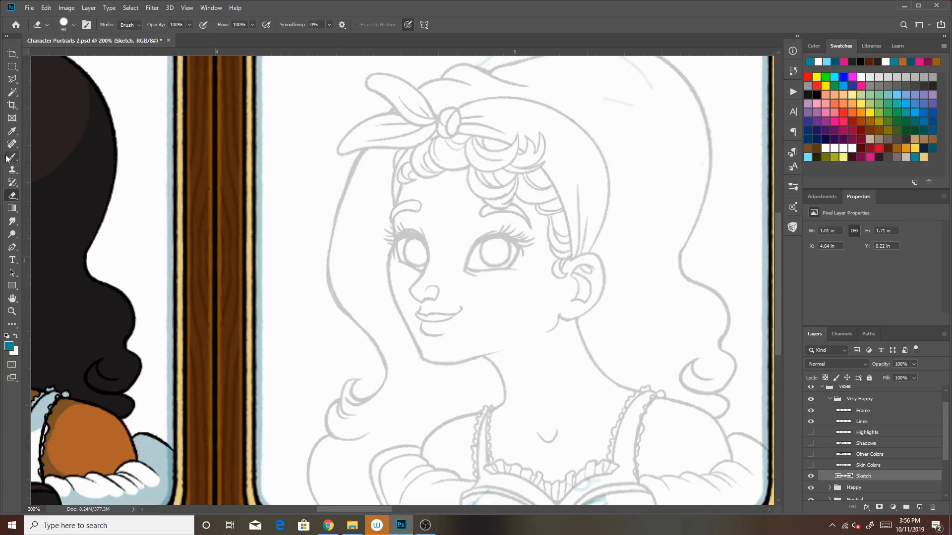
# Sketch a wide open smile and a lowered jaw and chin line in teal on the Sketch layer
pyautogui.press('b')
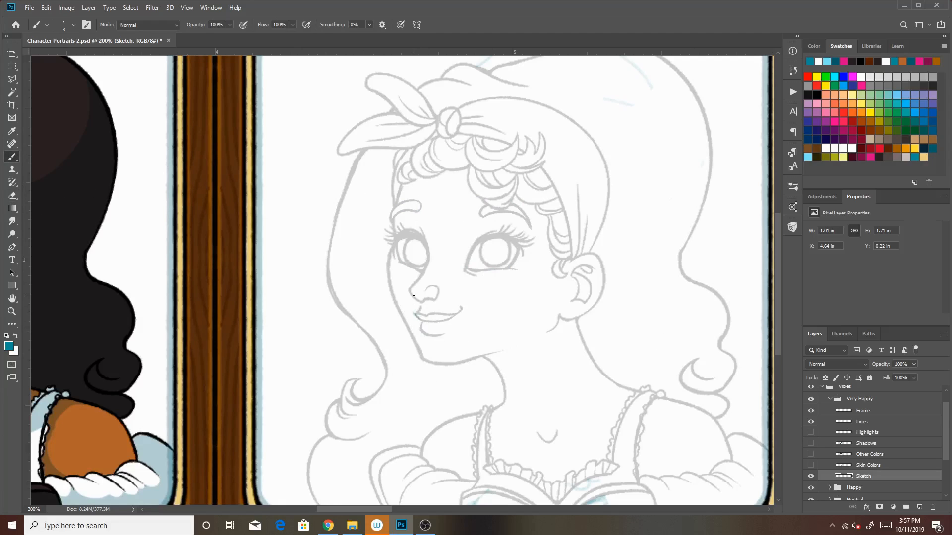
pyautogui.hotkey('ctrl', 'z')
pyautogui.press('[')
pyautogui.press('[')
pyautogui.press('[')
pyautogui.press('[')
pyautogui.press('[')
pyautogui.press('[')
pyautogui.press('[')
pyautogui.press('[')
pyautogui.press('[')
pyautogui.press('[')
pyautogui.moveTo(429, 330)
pyautogui.mouseDown()
pyautogui.moveTo(417, 326)
pyautogui.moveTo(437, 329)
pyautogui.mouseUp()
pyautogui.moveTo(423, 323); pyautogui.dragTo(458, 335)
pyautogui.moveTo(427, 366)
pyautogui.mouseDown()
pyautogui.moveTo(450, 370)
pyautogui.moveTo(423, 364)
pyautogui.moveTo(392, 295)
pyautogui.mouseUp()
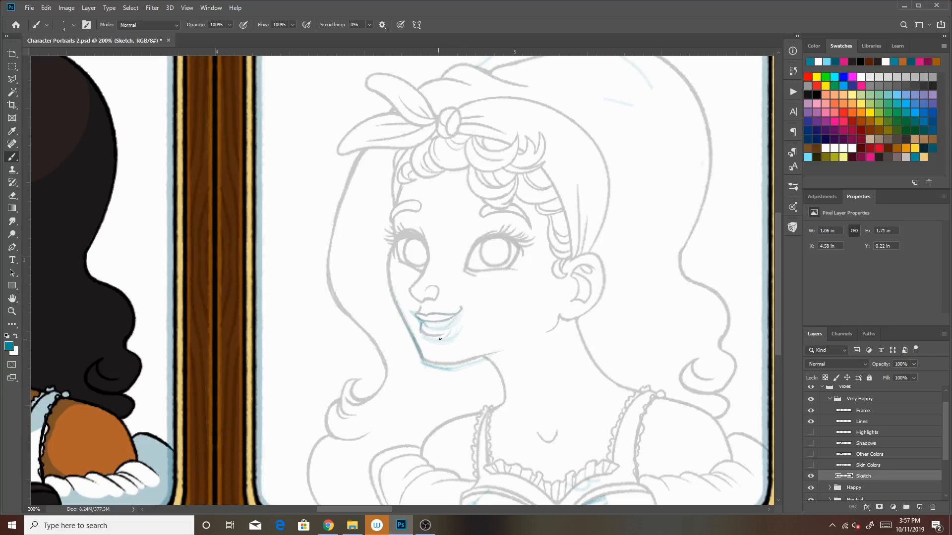
pyautogui.moveTo(422, 326); pyautogui.dragTo(420, 331)
pyautogui.moveTo(468, 333)
pyautogui.mouseDown()
pyautogui.moveTo(445, 342)
pyautogui.moveTo(449, 335)
pyautogui.mouseUp()
# Sketch smiling, half-closed eyelids with outer lashes over both eyes on the Sketch layer
pyautogui.moveTo(478, 212)
pyautogui.mouseDown()
pyautogui.moveTo(486, 205)
pyautogui.moveTo(478, 217)
pyautogui.moveTo(481, 206)
pyautogui.moveTo(531, 228)
pyautogui.mouseUp()
pyautogui.moveTo(389, 249); pyautogui.dragTo(396, 253)
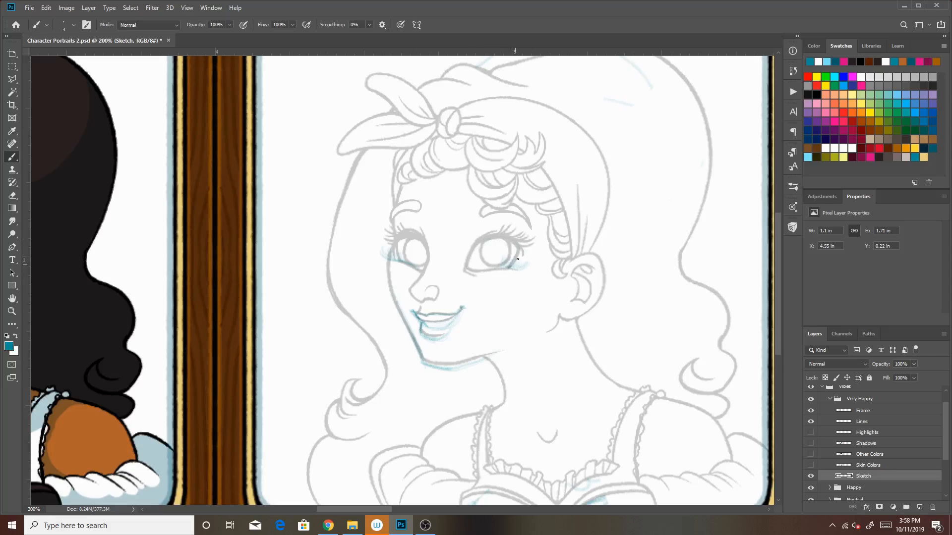
pyautogui.moveTo(476, 258)
pyautogui.mouseDown()
pyautogui.moveTo(521, 250)
pyautogui.moveTo(512, 279)
pyautogui.moveTo(532, 230)
pyautogui.moveTo(519, 279)
pyautogui.moveTo(509, 247)
pyautogui.moveTo(507, 278)
pyautogui.moveTo(478, 246)
pyautogui.moveTo(486, 275)
pyautogui.mouseUp()
pyautogui.moveTo(432, 244)
pyautogui.mouseDown()
pyautogui.moveTo(423, 262)
pyautogui.moveTo(383, 252)
pyautogui.moveTo(425, 269)
pyautogui.moveTo(389, 242)
pyautogui.mouseUp()
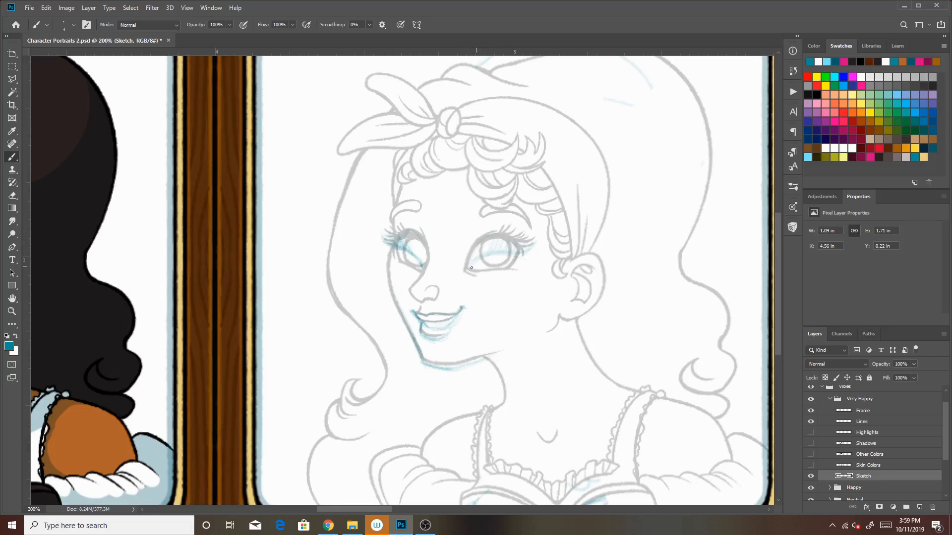
pyautogui.moveTo(395, 247)
pyautogui.mouseDown()
pyautogui.moveTo(394, 255)
pyautogui.moveTo(396, 248)
pyautogui.mouseUp()
pyautogui.moveTo(524, 251); pyautogui.dragTo(521, 254)
# Add a new layer above Lines and load the Kyle's Inkbox Amazing Cartoon Nib brush in black at size 3
pyautogui.click(867, 422)
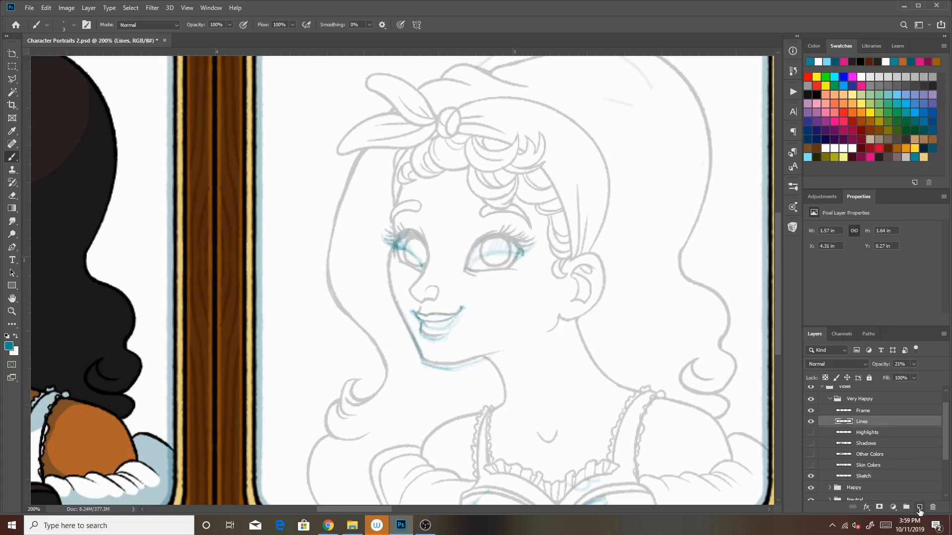
pyautogui.click(920, 508)
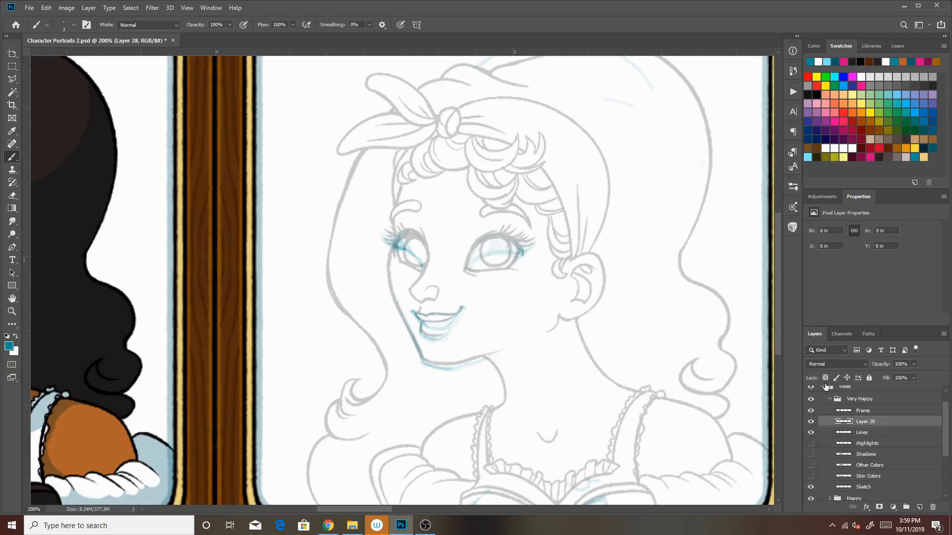
pyautogui.click(792, 228)
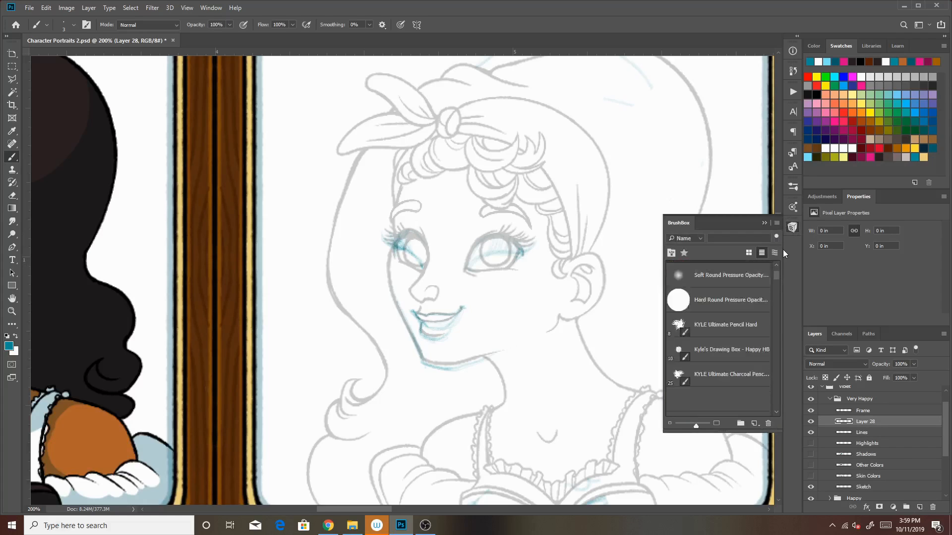
pyautogui.scroll(-3, 784, 249)
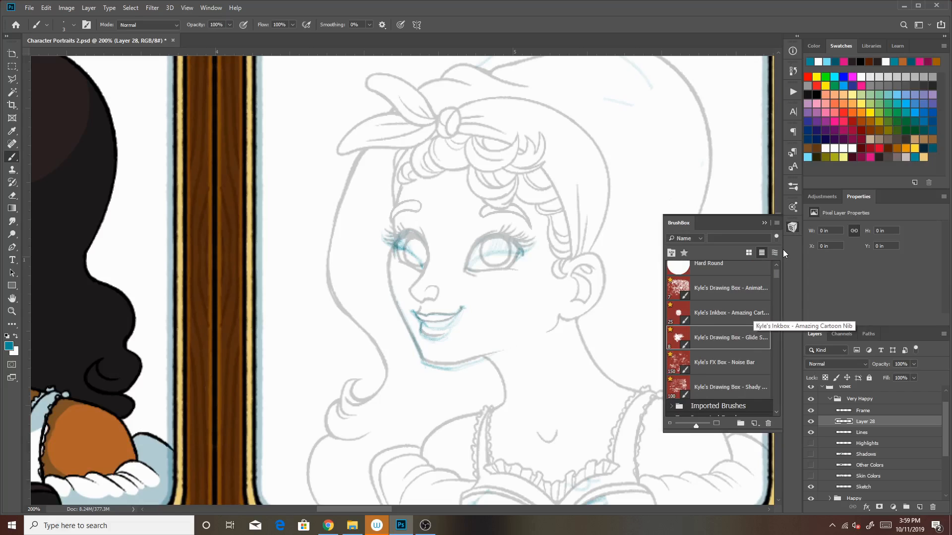
pyautogui.click(728, 313)
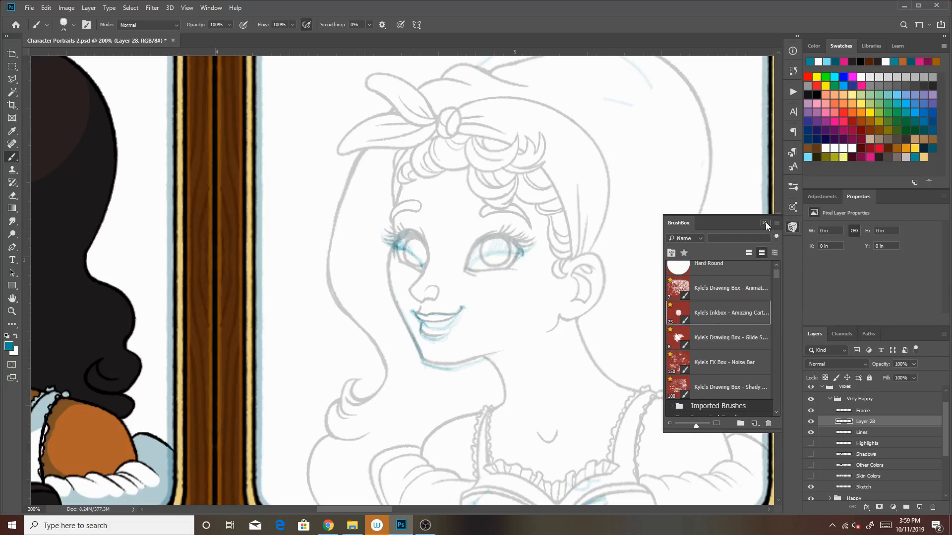
pyautogui.click(764, 223)
pyautogui.click(821, 47)
pyautogui.click(940, 170)
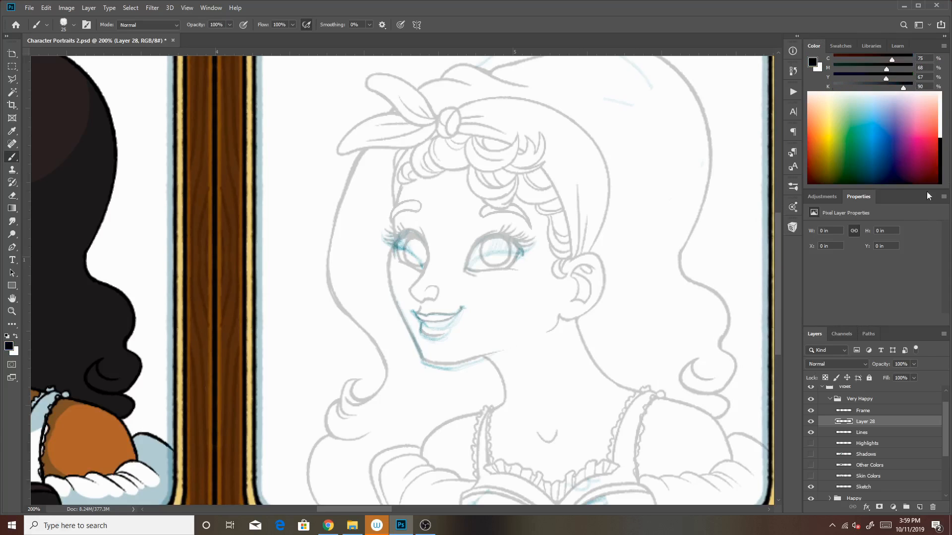
pyautogui.press('[')
pyautogui.press('[')
pyautogui.press('[')
pyautogui.press('[')
pyautogui.press('[')
pyautogui.press('[')
pyautogui.press('[')
pyautogui.press('[')
pyautogui.press('[')
pyautogui.press('[')
pyautogui.press('[')
pyautogui.press(']')
# Ink the curved lower edge of the open mouth and the lower lip on the new layer
pyautogui.moveTo(421, 320); pyautogui.dragTo(413, 311)
pyautogui.hotkey('ctrl', 'z')
pyautogui.hotkey('ctrl', 'z')
pyautogui.hotkey('ctrl', 'z')
pyautogui.moveTo(423, 322); pyautogui.dragTo(412, 311)
pyautogui.hotkey('ctrl', 'z')
pyautogui.hotkey('ctrl', 'z')
pyautogui.moveTo(423, 322)
pyautogui.mouseDown()
pyautogui.moveTo(413, 312)
pyautogui.moveTo(436, 328)
pyautogui.moveTo(461, 309)
pyautogui.mouseUp()
pyautogui.hotkey('ctrl', 'z')
pyautogui.moveTo(420, 336); pyautogui.dragTo(419, 355)
pyautogui.hotkey('ctrl', 'z')
pyautogui.moveTo(423, 331); pyautogui.dragTo(451, 335)
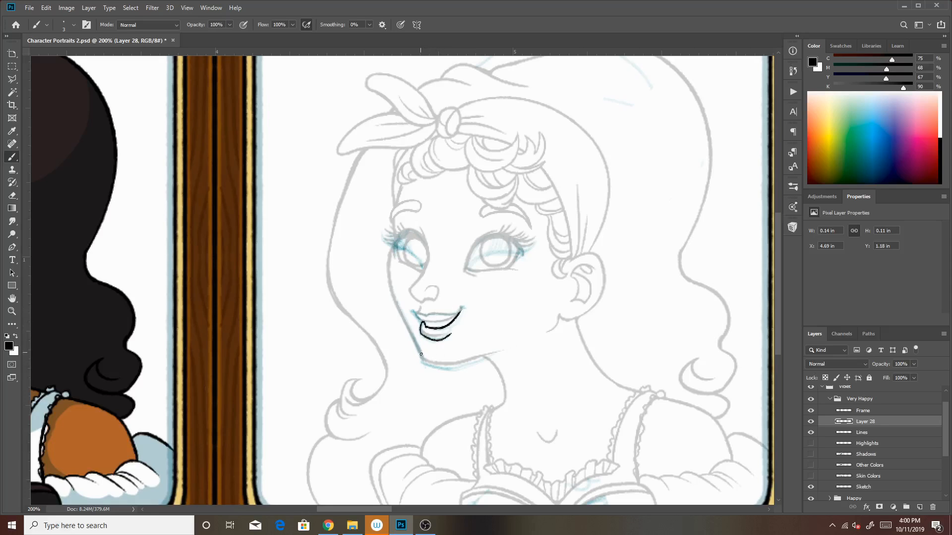
# Ink the jaw and chin line as far as the neck and touch up the corner of the smile
pyautogui.moveTo(419, 346)
pyautogui.mouseDown()
pyautogui.moveTo(423, 365)
pyautogui.moveTo(460, 369)
pyautogui.moveTo(449, 370)
pyautogui.moveTo(503, 353)
pyautogui.mouseUp()
pyautogui.hotkey('ctrl', 'z')
pyautogui.hotkey('ctrl', 'z')
pyautogui.hotkey('ctrl', 'z')
pyautogui.hotkey('ctrl', 'z')
pyautogui.hotkey('ctrl', 'z')
pyautogui.moveTo(449, 370)
pyautogui.mouseDown()
pyautogui.moveTo(497, 353)
pyautogui.moveTo(488, 358)
pyautogui.mouseUp()
pyautogui.hotkey('ctrl', 'z')
pyautogui.moveTo(461, 311); pyautogui.dragTo(465, 311)
# Try to ink the curved, half-closed eyelid lines of both eyes
pyautogui.moveTo(468, 268); pyautogui.dragTo(530, 257)
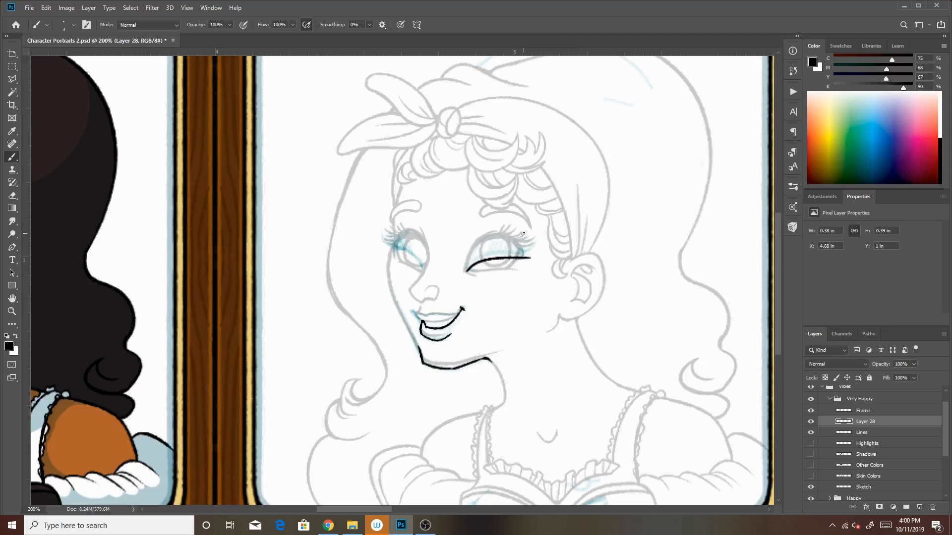
pyautogui.hotkey('ctrl', 'z')
pyautogui.hotkey('ctrl', 'shift', 'z')
pyautogui.hotkey('ctrl', 'z')
pyautogui.moveTo(467, 270); pyautogui.dragTo(528, 254)
pyautogui.hotkey('ctrl', 'z')
pyautogui.moveTo(419, 259); pyautogui.dragTo(387, 242)
pyautogui.hotkey('ctrl', 'z')
pyautogui.moveTo(424, 271)
pyautogui.mouseDown()
pyautogui.moveTo(386, 249)
pyautogui.moveTo(420, 260)
pyautogui.moveTo(386, 246)
pyautogui.moveTo(418, 258)
pyautogui.moveTo(393, 238)
pyautogui.mouseUp()
pyautogui.hotkey('ctrl', 'z')
pyautogui.hotkey('ctrl', 'z')
pyautogui.hotkey('ctrl', 'z')
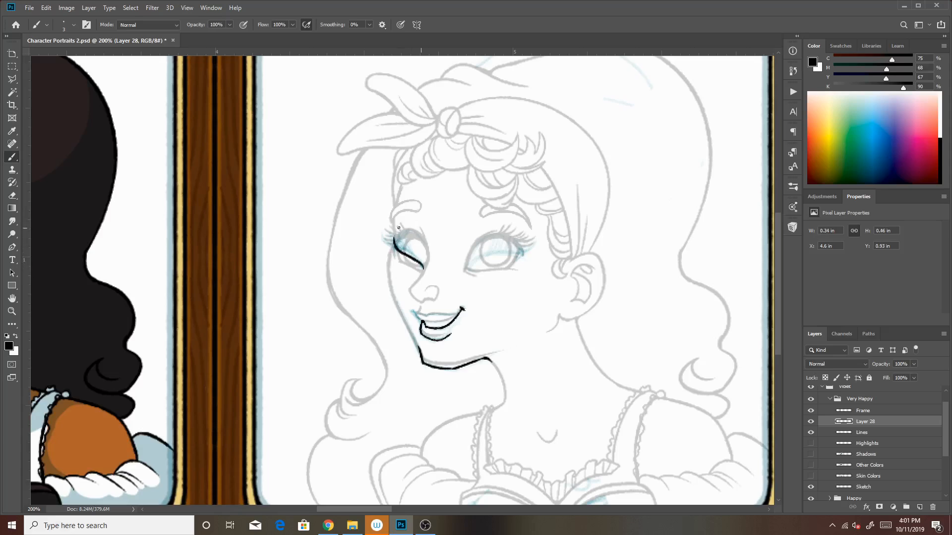
pyautogui.moveTo(466, 270); pyautogui.dragTo(521, 253)
pyautogui.hotkey('ctrl', 'z')
pyautogui.moveTo(465, 270); pyautogui.dragTo(530, 248)
pyautogui.moveTo(393, 252); pyautogui.dragTo(399, 233)
pyautogui.hotkey('ctrl', 'z')
pyautogui.hotkey('ctrl', 'z')
pyautogui.press('[')
pyautogui.moveTo(422, 272); pyautogui.dragTo(399, 262)
pyautogui.hotkey('ctrl', 'z')
pyautogui.moveTo(401, 262); pyautogui.dragTo(395, 246)
# Try to ink the eyelashes along both closed eyelids
pyautogui.moveTo(520, 257)
pyautogui.mouseDown()
pyautogui.moveTo(512, 266)
pyautogui.moveTo(518, 242)
pyautogui.mouseUp()
pyautogui.moveTo(493, 255)
pyautogui.mouseDown()
pyautogui.moveTo(520, 257)
pyautogui.moveTo(492, 257)
pyautogui.mouseUp()
pyautogui.moveTo(389, 237)
pyautogui.mouseDown()
pyautogui.moveTo(395, 249)
pyautogui.moveTo(402, 243)
pyautogui.mouseUp()
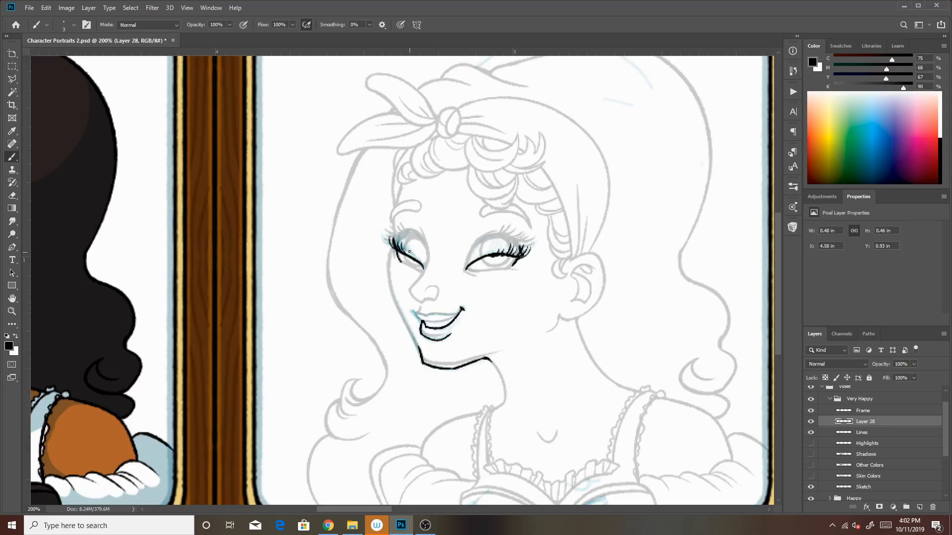
pyautogui.moveTo(404, 254); pyautogui.dragTo(387, 241)
pyautogui.moveTo(521, 248); pyautogui.dragTo(504, 236)
# Undo the inked eyelids and eyelashes of both eyes
pyautogui.hotkey('ctrl', 'z')
pyautogui.hotkey('ctrl', 'z')
pyautogui.hotkey('ctrl', 'z')
pyautogui.hotkey('ctrl', 'z')
pyautogui.hotkey('ctrl', 'z')
pyautogui.hotkey('ctrl', 'z')
pyautogui.hotkey('ctrl', 'z')
pyautogui.hotkey('ctrl', 'z')
# Load the Kyle's Drawing Box Glide brush in teal and clear the sketched eyelids and lashes from the Sketch layer
pyautogui.click(863, 487)
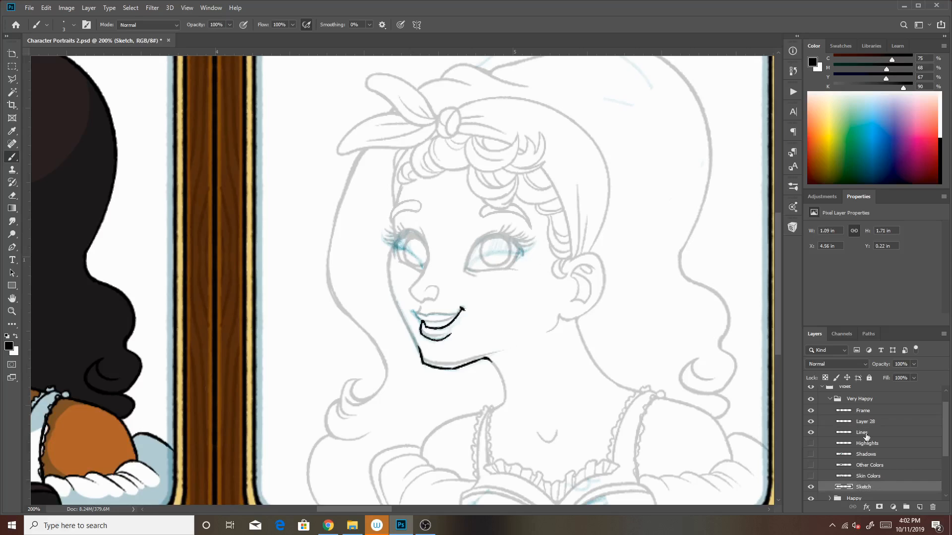
pyautogui.click(793, 228)
pyautogui.click(731, 337)
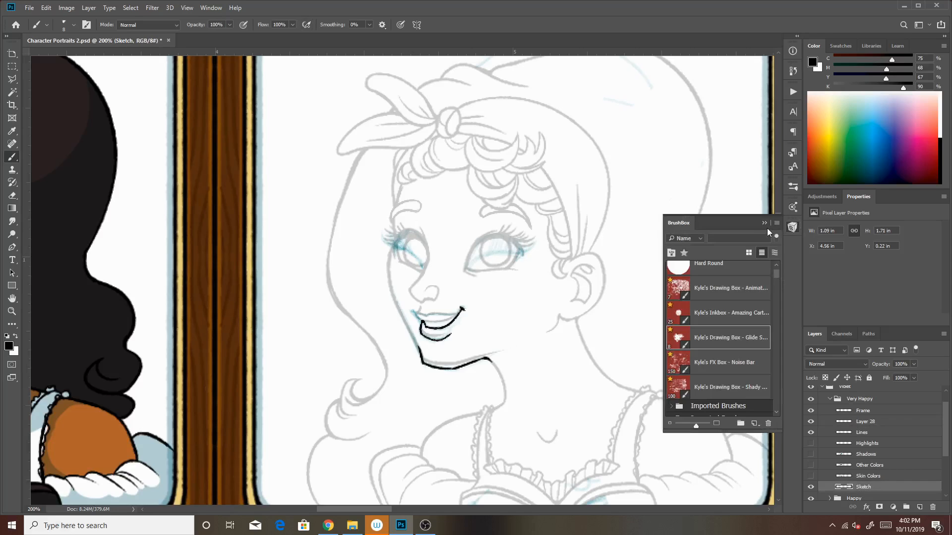
pyautogui.click(765, 223)
pyautogui.click(850, 45)
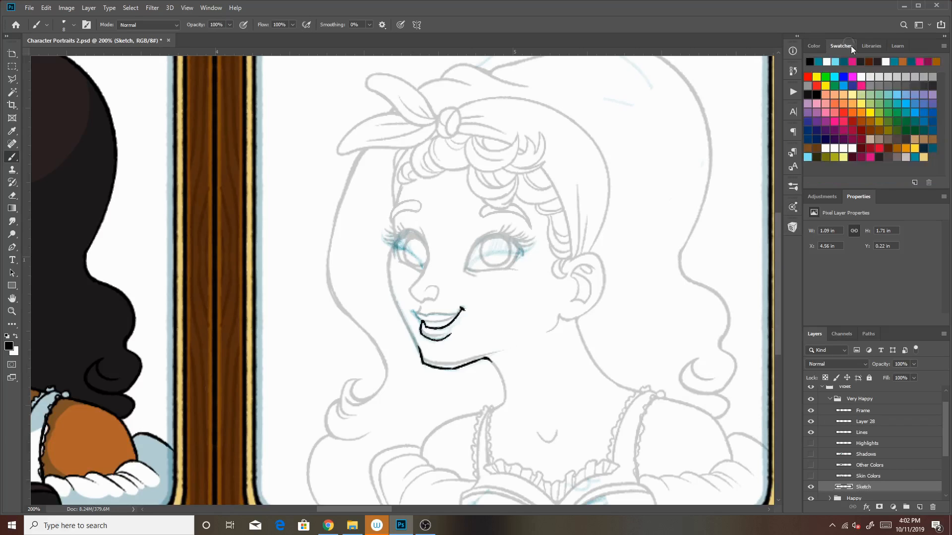
pyautogui.click(906, 158)
pyautogui.moveTo(419, 252); pyautogui.dragTo(390, 247)
pyautogui.moveTo(479, 256)
pyautogui.mouseDown()
pyautogui.moveTo(534, 245)
pyautogui.moveTo(528, 238)
pyautogui.mouseUp()
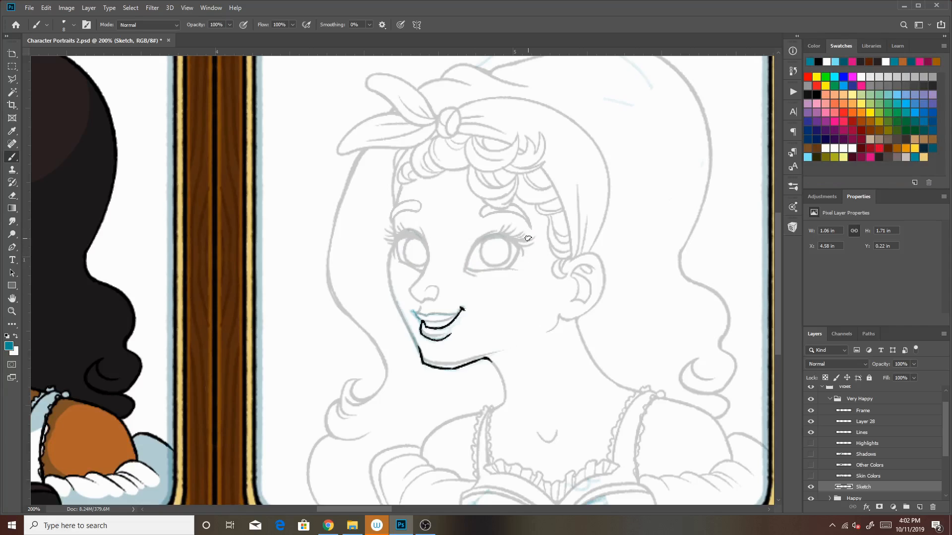
# Re-sketch the half-closed eyelid curves across both eyes in teal with a size 3 brush
pyautogui.press('[')
pyautogui.press('[')
pyautogui.press('[')
pyautogui.press('[')
pyautogui.press('[')
pyautogui.moveTo(406, 265); pyautogui.dragTo(387, 241)
pyautogui.moveTo(485, 268)
pyautogui.mouseDown()
pyautogui.moveTo(518, 236)
pyautogui.moveTo(512, 264)
pyautogui.moveTo(470, 270)
pyautogui.moveTo(534, 271)
pyautogui.moveTo(498, 260)
pyautogui.moveTo(524, 268)
pyautogui.mouseUp()
pyautogui.hotkey('ctrl', 'z')
pyautogui.hotkey('ctrl', 'z')
pyautogui.moveTo(509, 251)
pyautogui.mouseDown()
pyautogui.moveTo(519, 267)
pyautogui.moveTo(477, 268)
pyautogui.mouseUp()
pyautogui.rightClick(410, 250)
pyautogui.click(403, 260)
pyautogui.moveTo(483, 272); pyautogui.dragTo(518, 270)
pyautogui.hotkey('ctrl', 'z')
pyautogui.moveTo(468, 269)
pyautogui.mouseDown()
pyautogui.moveTo(540, 264)
pyautogui.moveTo(517, 246)
pyautogui.moveTo(471, 266)
pyautogui.moveTo(521, 255)
pyautogui.mouseUp()
pyautogui.hotkey('ctrl', 'z')
pyautogui.moveTo(421, 266); pyautogui.dragTo(392, 245)
pyautogui.hotkey('ctrl', 'z')
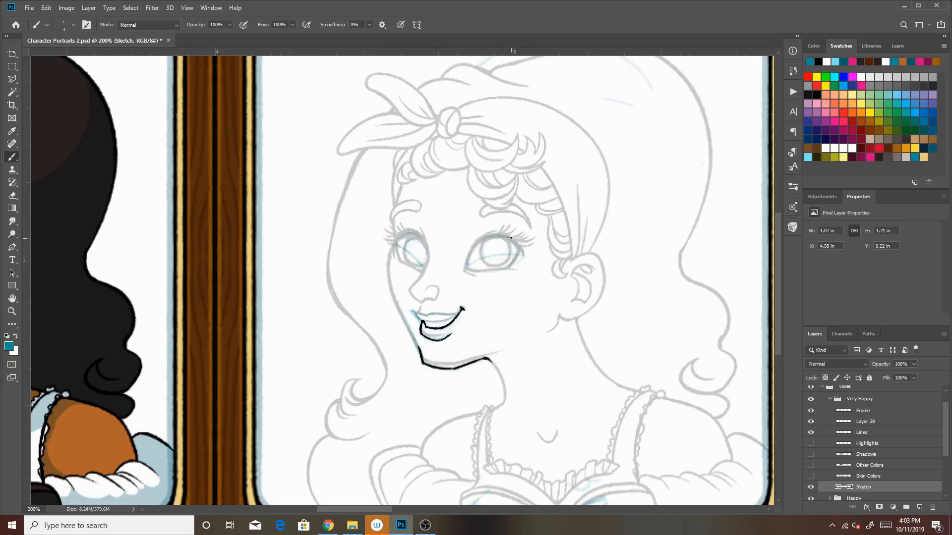
# Refine the upper outer edges of both sketched eyes and sketch the two arched eyebrows
pyautogui.moveTo(507, 239); pyautogui.dragTo(521, 249)
pyautogui.moveTo(393, 243); pyautogui.dragTo(395, 251)
pyautogui.moveTo(510, 222)
pyautogui.mouseDown()
pyautogui.moveTo(483, 207)
pyautogui.moveTo(502, 205)
pyautogui.mouseUp()
pyautogui.moveTo(394, 226)
pyautogui.mouseDown()
pyautogui.moveTo(418, 212)
pyautogui.moveTo(407, 207)
pyautogui.moveTo(418, 209)
pyautogui.mouseUp()
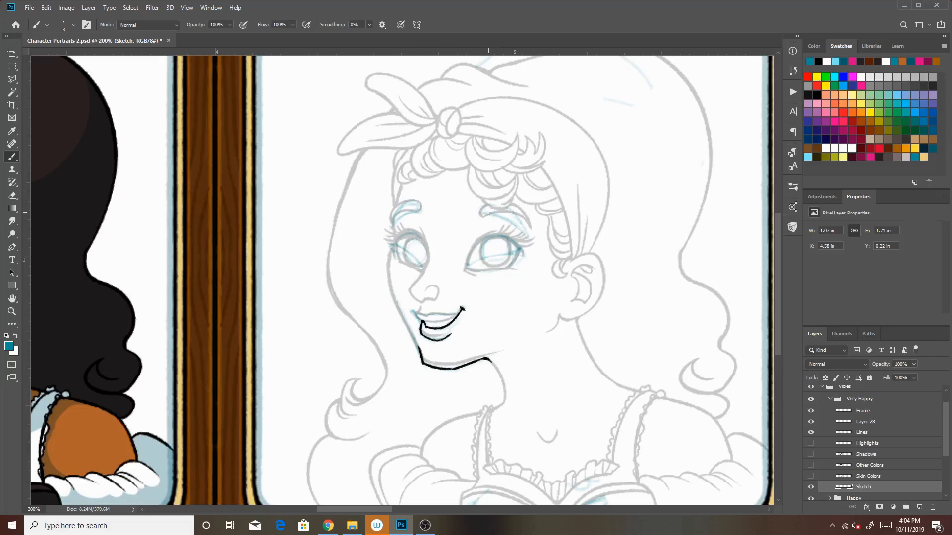
pyautogui.moveTo(392, 219); pyautogui.dragTo(416, 204)
# Make Layer 28 active and load the Amazing Cartoon Nib brush in black at a reduced size
pyautogui.click(870, 433)
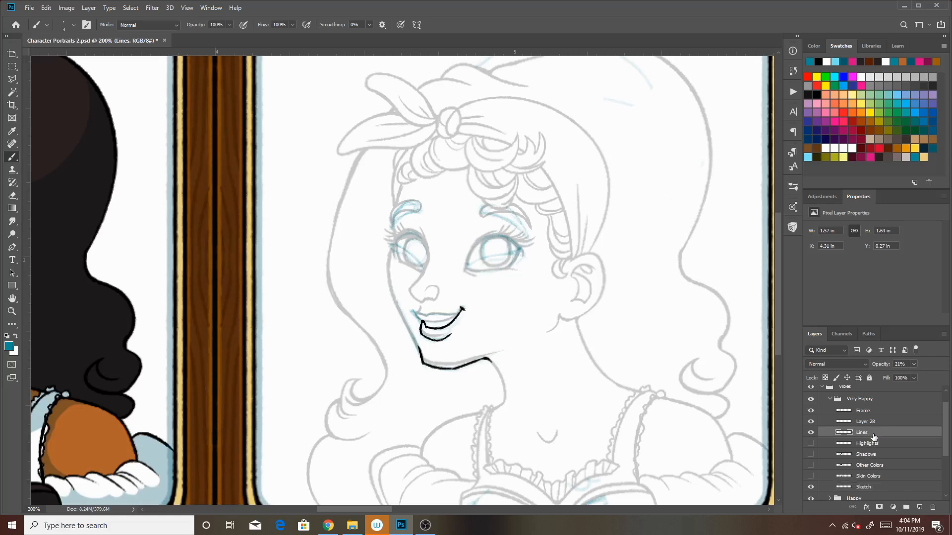
pyautogui.click(872, 422)
pyautogui.click(792, 227)
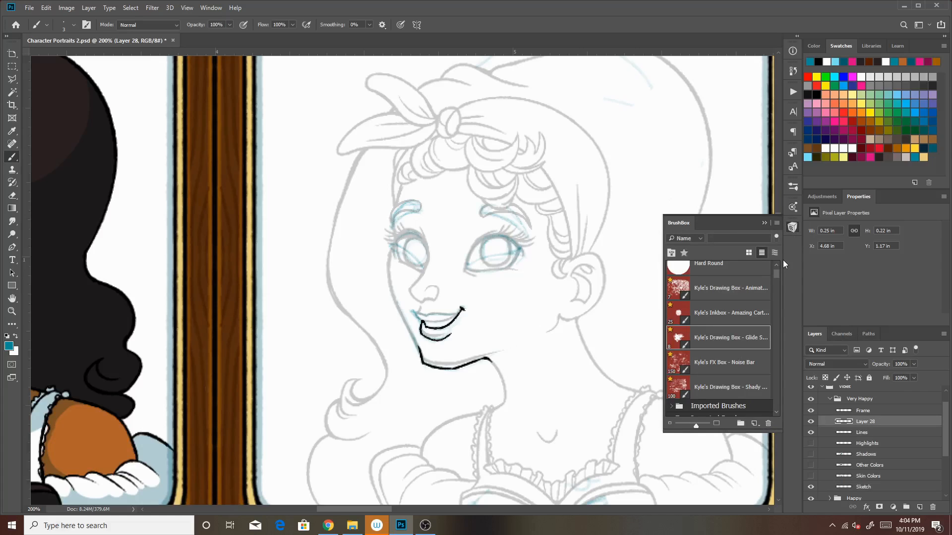
pyautogui.click(729, 313)
pyautogui.click(764, 223)
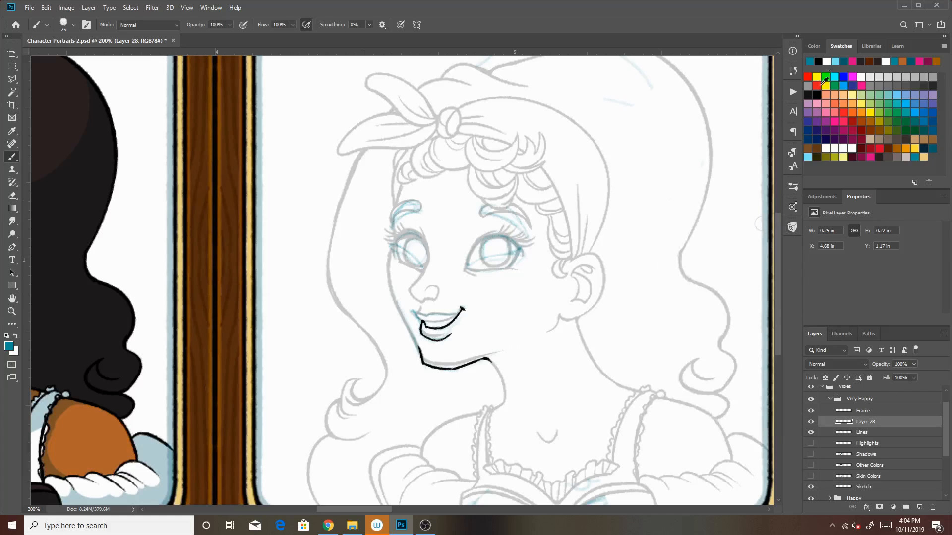
pyautogui.click(823, 45)
pyautogui.click(939, 164)
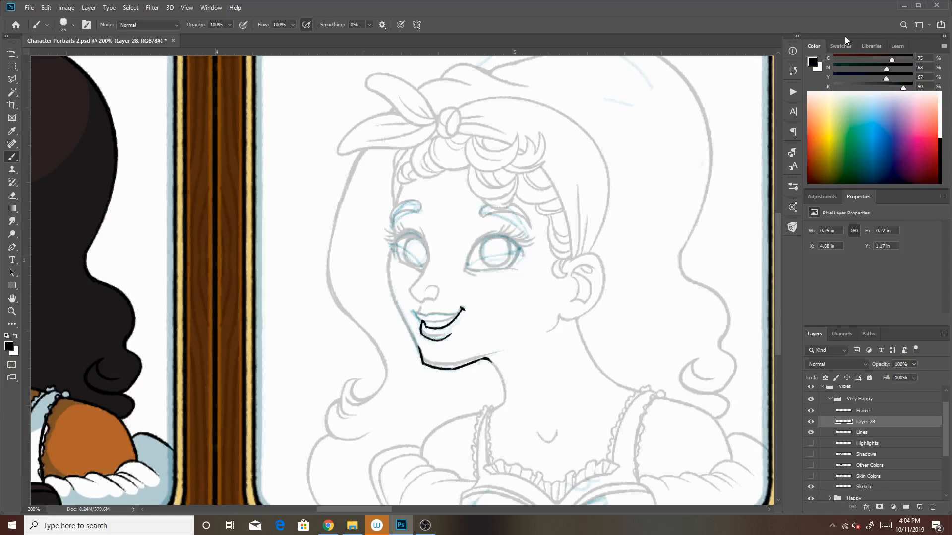
pyautogui.click(840, 46)
pyautogui.press('[')
pyautogui.press('[')
pyautogui.press('[')
pyautogui.press('[')
pyautogui.press('[')
pyautogui.press('[')
pyautogui.press('[')
pyautogui.press('[')
pyautogui.press('[')
pyautogui.press('[')
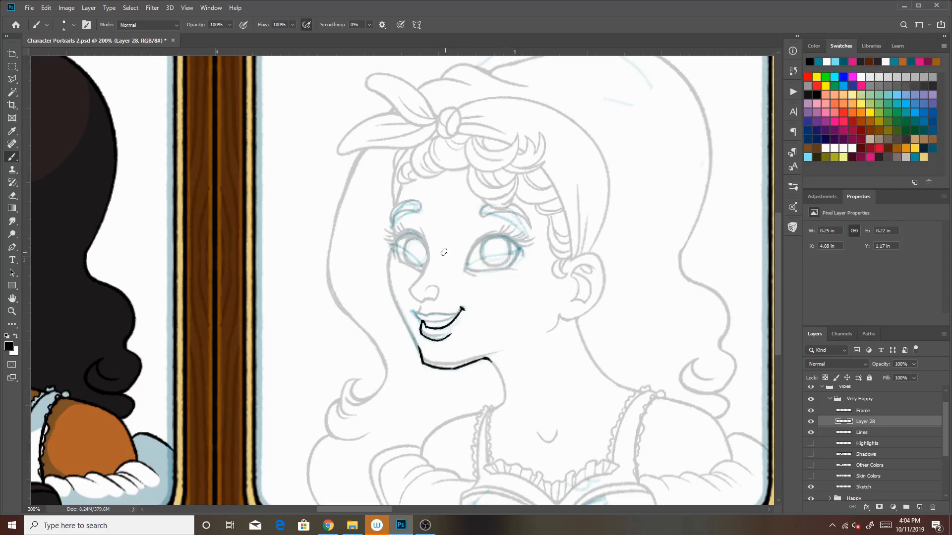
# Ink the eyelid curves of both half-closed eyes, including their corners, on Layer 28
pyautogui.moveTo(424, 270); pyautogui.dragTo(390, 244)
pyautogui.hotkey('ctrl', 'z')
pyautogui.hotkey('ctrl', 'z')
pyautogui.moveTo(388, 243); pyautogui.dragTo(387, 241)
pyautogui.moveTo(467, 267); pyautogui.dragTo(523, 255)
# Ink the two arched eyebrows over the teal sketch on Layer 28, redoing strokes until the curves are clean
pyautogui.hotkey('ctrl', 'z')
pyautogui.moveTo(468, 263); pyautogui.dragTo(523, 255)
pyautogui.moveTo(425, 271); pyautogui.dragTo(427, 255)
pyautogui.moveTo(392, 226)
pyautogui.mouseDown()
pyautogui.moveTo(419, 209)
pyautogui.moveTo(415, 201)
pyautogui.moveTo(422, 210)
pyautogui.moveTo(416, 201)
pyautogui.moveTo(420, 211)
pyautogui.mouseUp()
pyautogui.hotkey('ctrl', 'z')
pyautogui.hotkey('ctrl', 'z')
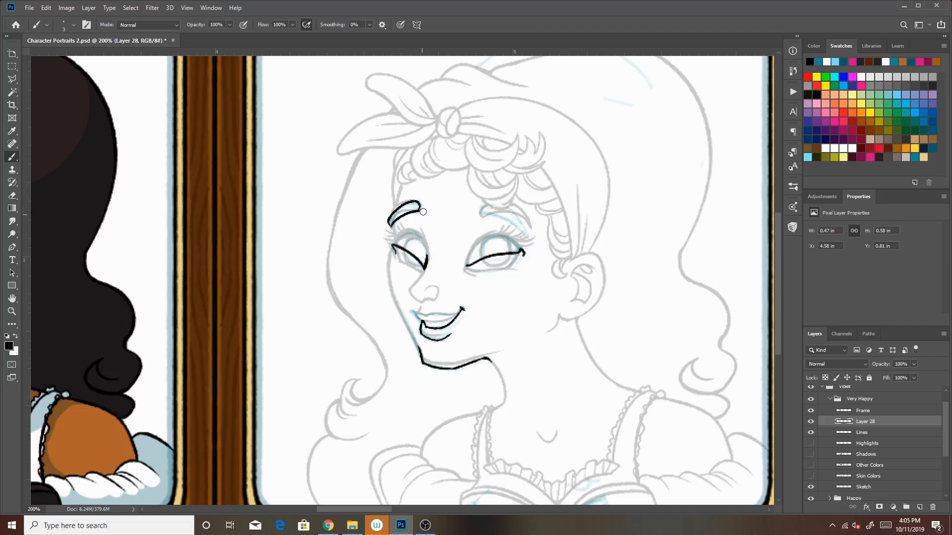
pyautogui.moveTo(528, 235); pyautogui.dragTo(479, 213)
pyautogui.hotkey('ctrl', 'z')
pyautogui.hotkey('ctrl', 'z')
pyautogui.moveTo(525, 232)
pyautogui.mouseDown()
pyautogui.moveTo(478, 210)
pyautogui.moveTo(502, 215)
pyautogui.moveTo(484, 205)
pyautogui.mouseUp()
# Undo the inked eyelid curves and re-ink the left eye's curve lower across the eye
pyautogui.hotkey('ctrl', 'z')
# Re-ink the right eye's eyelid curve as a shallow arch from the inner corner outward, retrying the stroke until it fits
pyautogui.hotkey('ctrl', 'z')
pyautogui.moveTo(530, 232)
pyautogui.mouseDown()
pyautogui.moveTo(504, 209)
pyautogui.moveTo(530, 237)
pyautogui.mouseUp()
pyautogui.moveTo(521, 252); pyautogui.dragTo(520, 247)
pyautogui.hotkey('ctrl', 'z')
pyautogui.hotkey('ctrl', 'z')
pyautogui.hotkey('ctrl', 'z')
pyautogui.moveTo(423, 270)
pyautogui.mouseDown()
pyautogui.moveTo(392, 252)
pyautogui.moveTo(396, 259)
pyautogui.mouseUp()
pyautogui.moveTo(466, 267); pyautogui.dragTo(520, 253)
pyautogui.hotkey('ctrl', 'z')
pyautogui.moveTo(466, 269); pyautogui.dragTo(522, 258)
pyautogui.hotkey('ctrl', 'z')
pyautogui.moveTo(467, 269); pyautogui.dragTo(519, 253)
pyautogui.hotkey('ctrl', 'z')
pyautogui.moveTo(467, 268)
pyautogui.mouseDown()
pyautogui.moveTo(517, 255)
pyautogui.moveTo(533, 264)
pyautogui.mouseUp()
pyautogui.hotkey('ctrl', 'z')
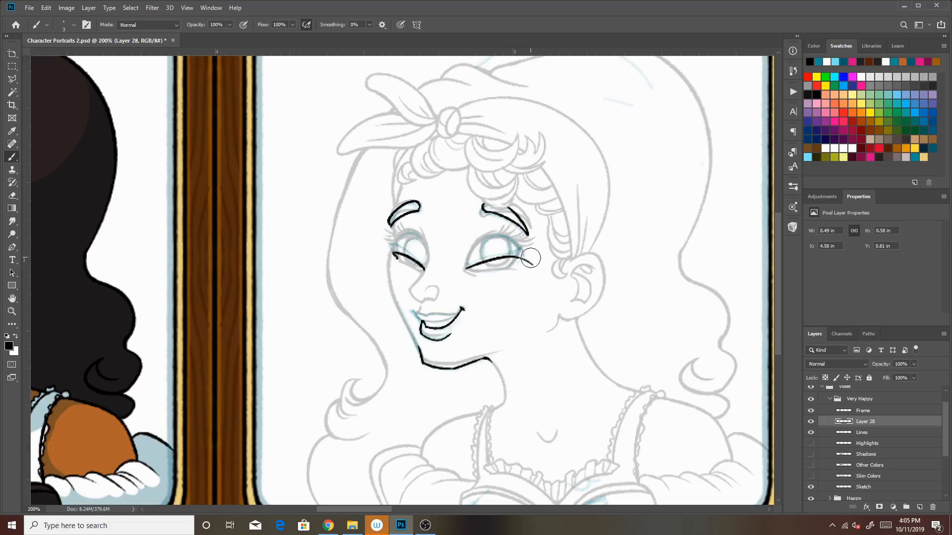
pyautogui.hotkey('ctrl', 'z')
pyautogui.moveTo(467, 268); pyautogui.dragTo(531, 256)
pyautogui.hotkey('ctrl', 'z')
pyautogui.moveTo(466, 268)
pyautogui.mouseDown()
pyautogui.moveTo(526, 264)
pyautogui.moveTo(520, 251)
pyautogui.mouseUp()
pyautogui.hotkey('ctrl', 'z')
# Redo the left eye's eyelid curve as a line sloping down from the outer to the inner corner
pyautogui.hotkey('ctrl', 'z')
pyautogui.moveTo(393, 251); pyautogui.dragTo(426, 267)
pyautogui.hotkey('ctrl', 'z')
pyautogui.hotkey('ctrl', 'z')
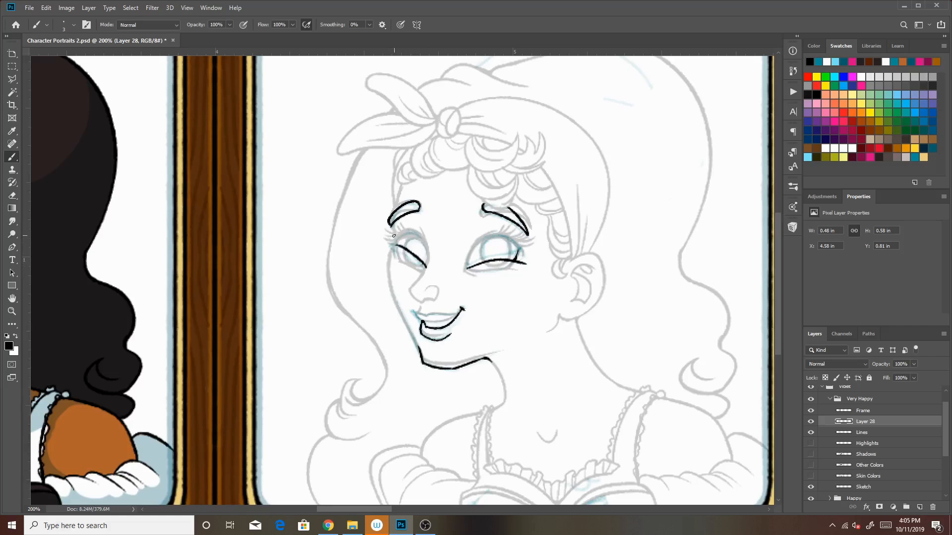
pyautogui.hotkey('ctrl', 'z')
# Erase the overshooting outer end of the right eyelid curve and ink the inner corner edges of both eyes
pyautogui.press('e')
pyautogui.moveTo(531, 265); pyautogui.dragTo(529, 263)
pyautogui.press('b')
pyautogui.moveTo(423, 276); pyautogui.dragTo(427, 250)
pyautogui.moveTo(467, 267); pyautogui.dragTo(471, 252)
# Thicken the middle of the eyelid curves on both eyes with short black strokes
pyautogui.moveTo(507, 264); pyautogui.dragTo(488, 267)
pyautogui.hotkey('ctrl', 'z')
pyautogui.moveTo(402, 258); pyautogui.dragTo(419, 267)
pyautogui.moveTo(485, 267); pyautogui.dragTo(504, 263)
pyautogui.moveTo(487, 267); pyautogui.dragTo(502, 265)
pyautogui.moveTo(395, 257); pyautogui.dragTo(416, 269)
pyautogui.moveTo(484, 271); pyautogui.dragTo(519, 269)
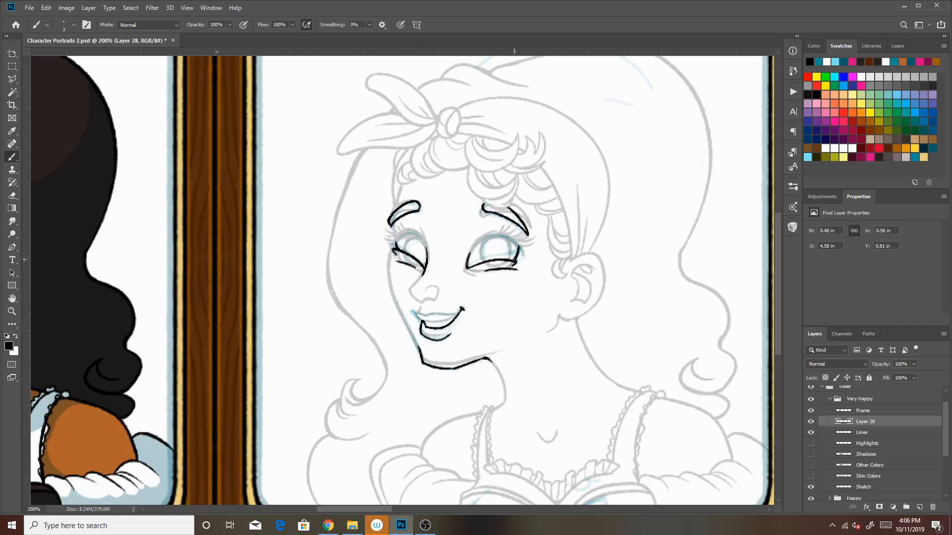
pyautogui.hotkey('ctrl', 'z')
pyautogui.hotkey('ctrl', 'z')
pyautogui.moveTo(419, 271); pyautogui.dragTo(401, 262)
pyautogui.hotkey('ctrl', 'z')
# Make the Lines layer of the Very Happy group active
pyautogui.click(882, 435)
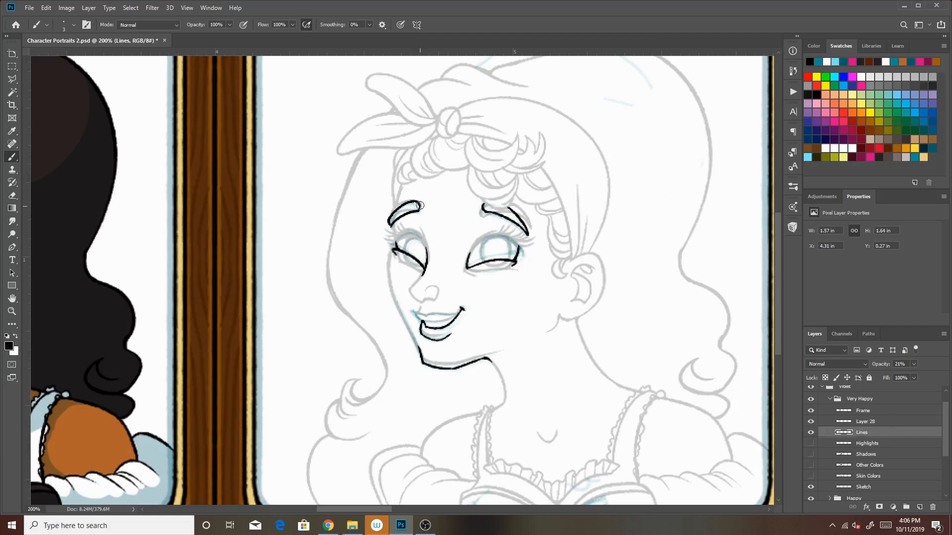
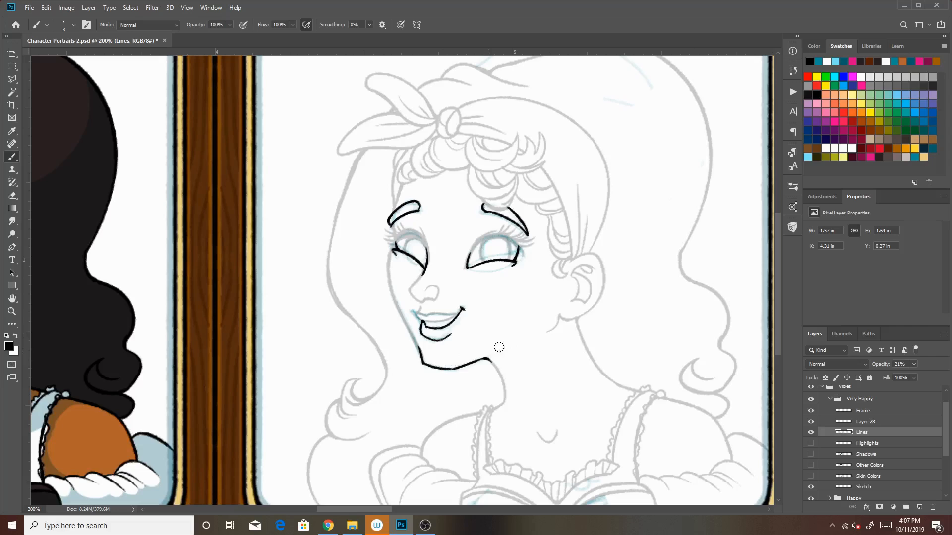
# Ink a short extension of the jawline toward the neck on Layer 28
pyautogui.click(864, 421)
pyautogui.moveTo(488, 358)
pyautogui.mouseDown()
pyautogui.moveTo(521, 339)
pyautogui.moveTo(502, 328)
pyautogui.moveTo(505, 341)
pyautogui.moveTo(482, 362)
pyautogui.moveTo(517, 345)
pyautogui.moveTo(483, 361)
pyautogui.moveTo(504, 352)
pyautogui.mouseUp()
pyautogui.hotkey('ctrl', 'z')
pyautogui.hotkey('ctrl', 'z')
pyautogui.hotkey('ctrl', 'z')
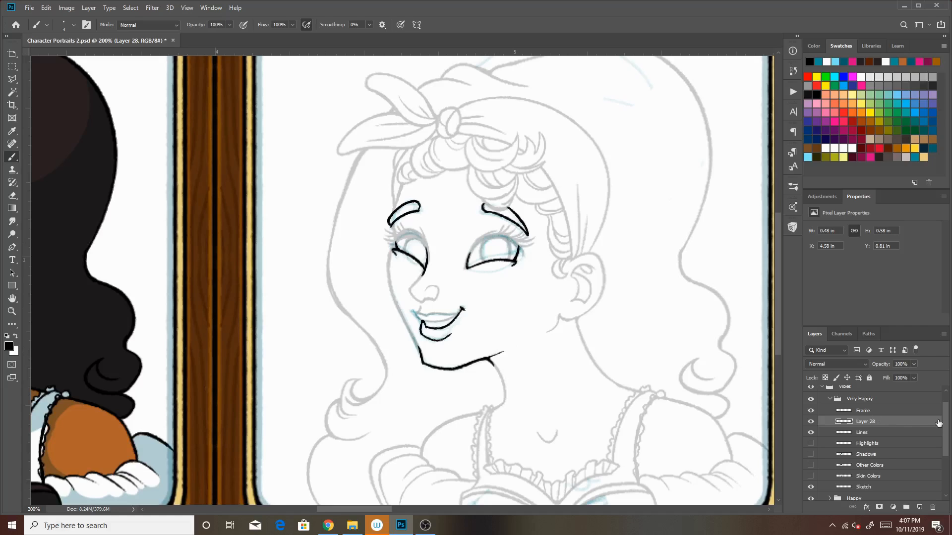
# Hide the Sketch layer and raise the Lines layer's opacity to 100%
pyautogui.scroll(-1, 947, 420)
pyautogui.scroll(1, 947, 420)
pyautogui.click(810, 485)
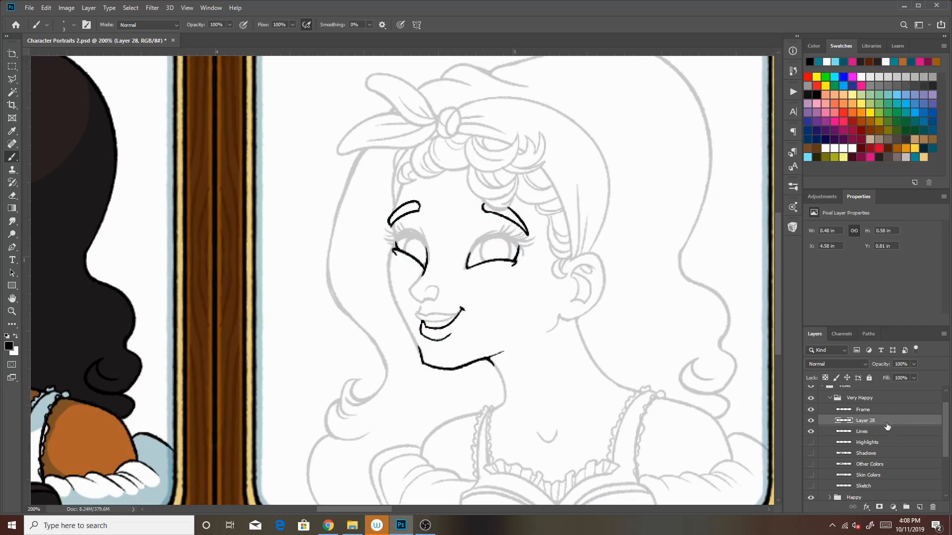
pyautogui.click(872, 433)
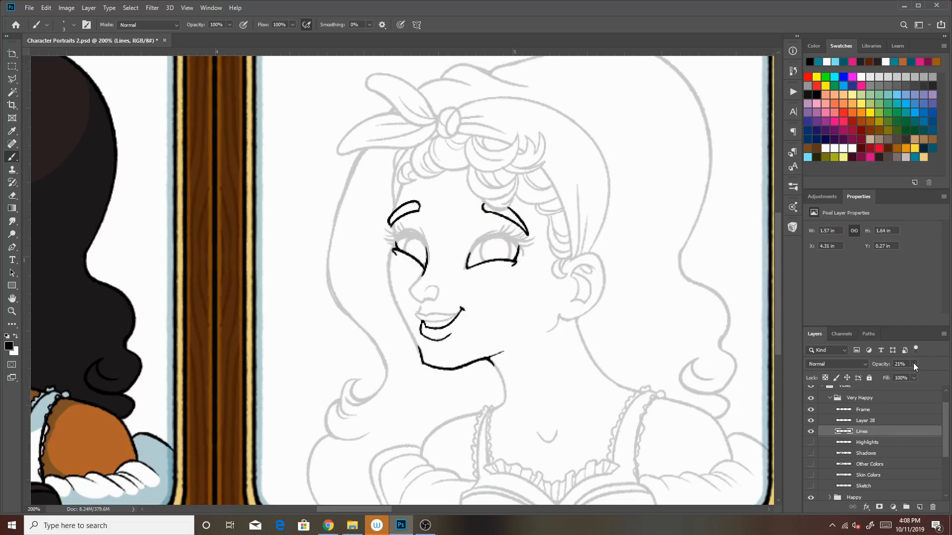
pyautogui.moveTo(942, 377); pyautogui.dragTo(945, 375)
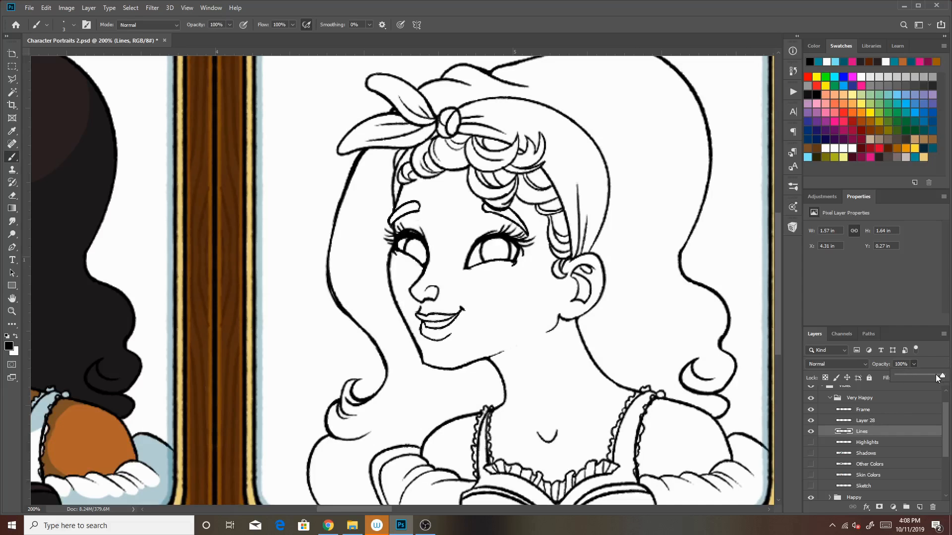
# Check the new ink lines on Layer 28 and merge that layer down into the Lines layer
pyautogui.click(857, 421)
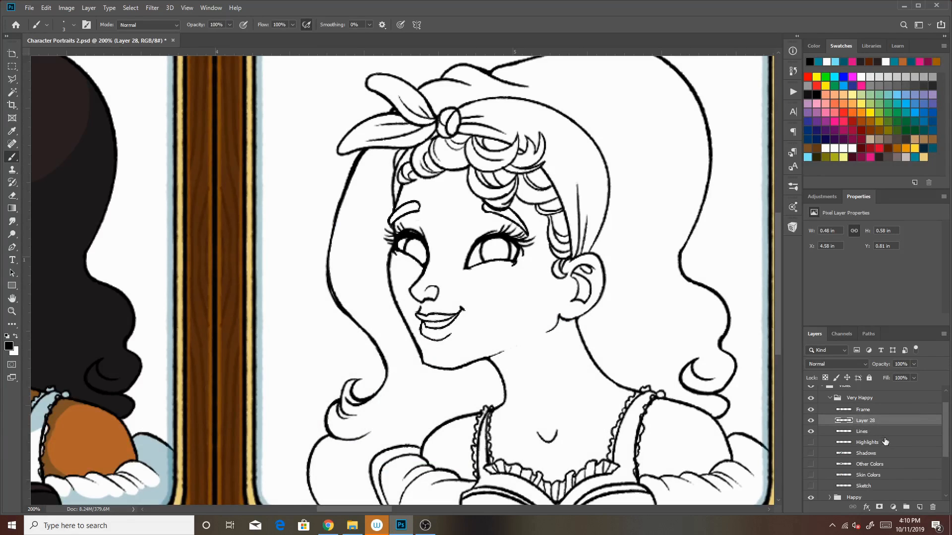
pyautogui.click(810, 421)
pyautogui.click(810, 421)
pyautogui.click(810, 408)
pyautogui.click(944, 334)
pyautogui.click(879, 441)
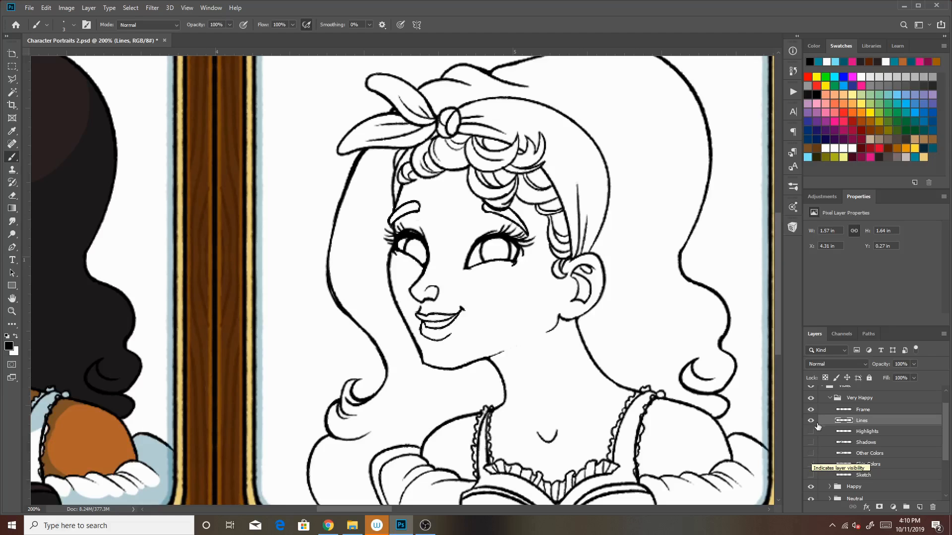
# Show the Skin Colors and Other Colors layers of the Very Happy group, with Skin Colors made active
pyautogui.click(810, 464)
pyautogui.click(888, 465)
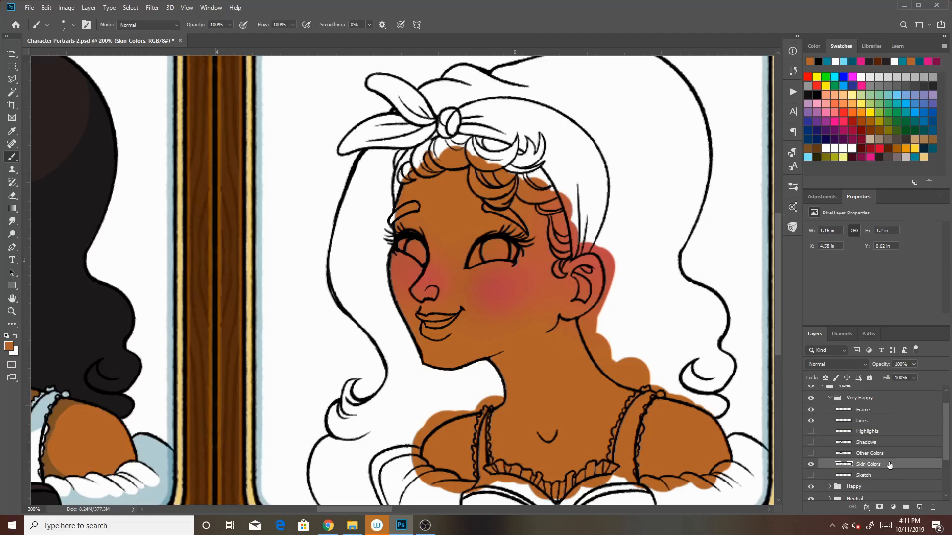
pyautogui.click(811, 453)
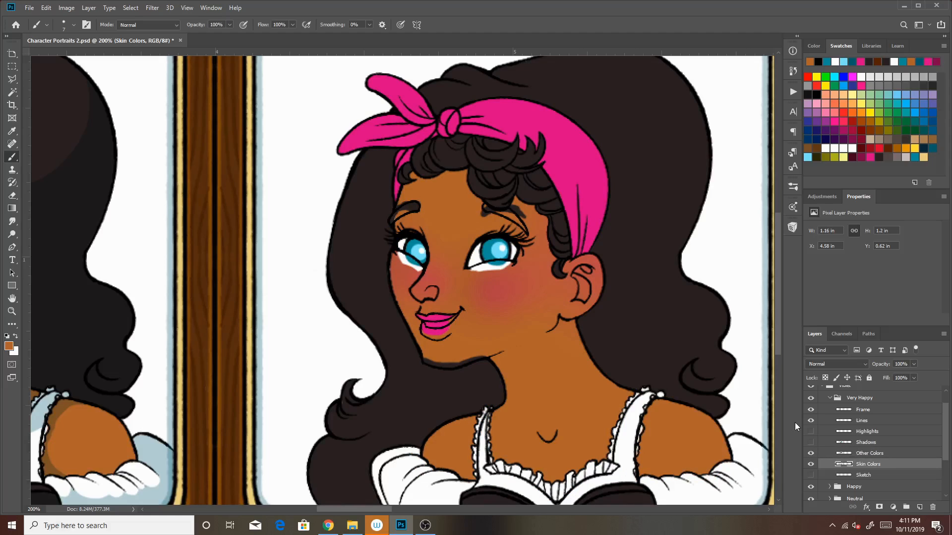
# Clean up the Other Colors layer along the chin, beneath both eyes and at the left eyebrow to fit the new lines
pyautogui.click(875, 454)
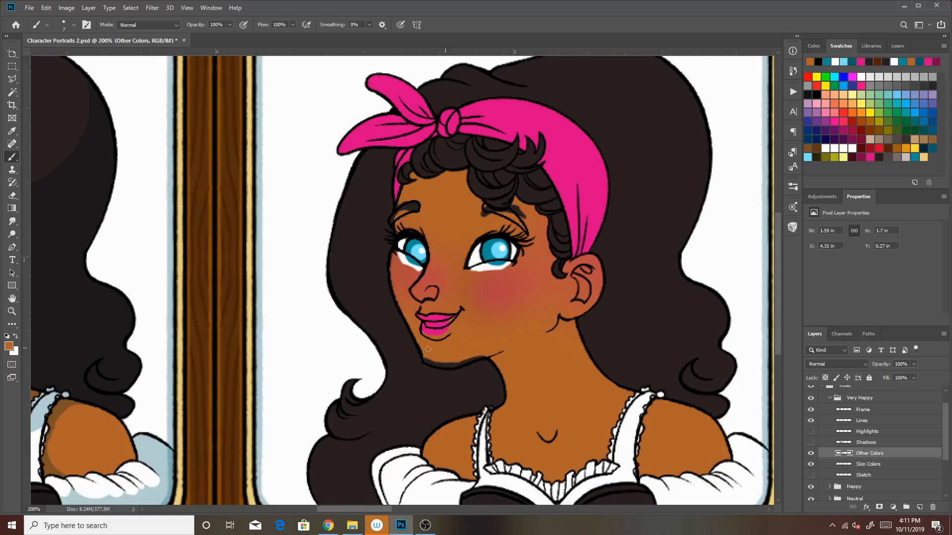
pyautogui.moveTo(434, 364); pyautogui.dragTo(476, 358)
pyautogui.moveTo(490, 267)
pyautogui.mouseDown()
pyautogui.moveTo(471, 271)
pyautogui.moveTo(507, 266)
pyautogui.mouseUp()
pyautogui.moveTo(419, 267)
pyautogui.mouseDown()
pyautogui.moveTo(402, 261)
pyautogui.moveTo(411, 262)
pyautogui.mouseUp()
pyautogui.moveTo(415, 206); pyautogui.dragTo(399, 213)
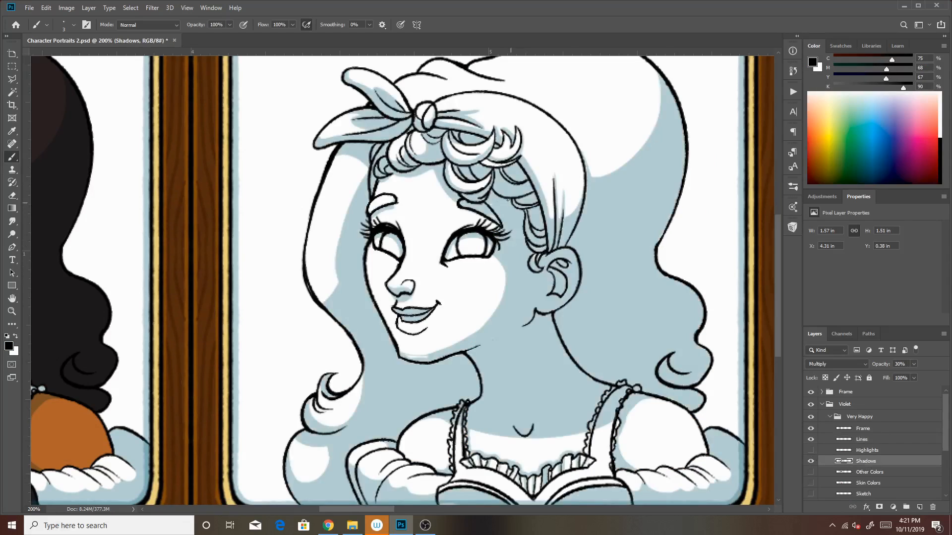
# Paint a dark teal shadow along the underside of the chin on the Shadows layer
pyautogui.click(847, 47)
pyautogui.click(933, 147)
pyautogui.press(']')
pyautogui.press(']')
pyautogui.press(']')
pyautogui.press(']')
pyautogui.press(']')
pyautogui.press(']')
pyautogui.press('[')
pyautogui.press('[')
pyautogui.press('[')
pyautogui.press('[')
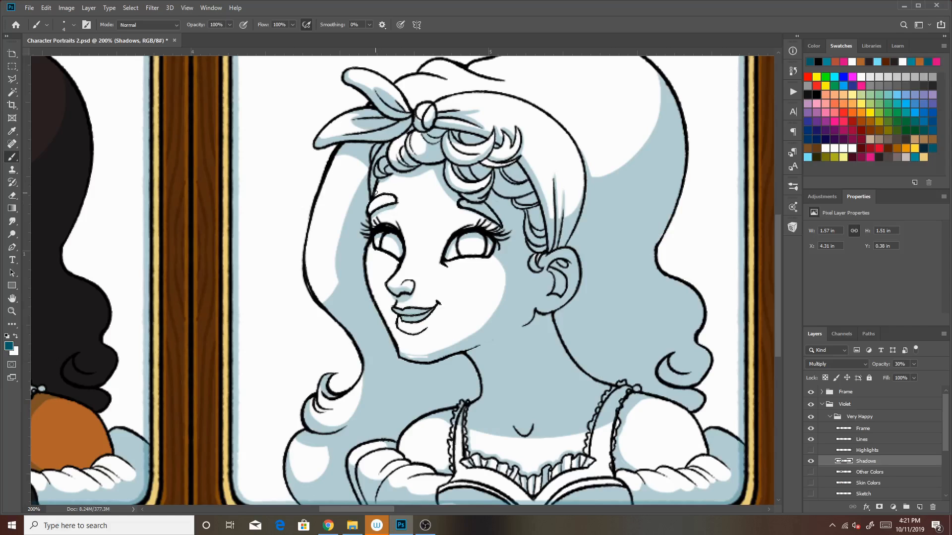
pyautogui.press(']')
pyautogui.press(']')
pyautogui.moveTo(402, 356); pyautogui.dragTo(427, 357)
pyautogui.press('[')
pyautogui.press('[')
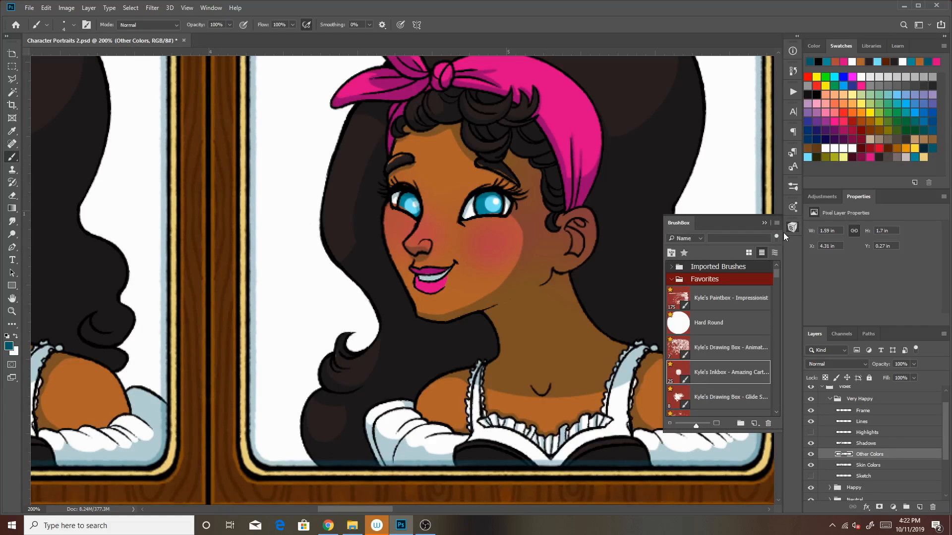
# Touch up the left eyebrow with a near-black fill on the Other Colors layer
pyautogui.click(764, 222)
pyautogui.click(888, 133)
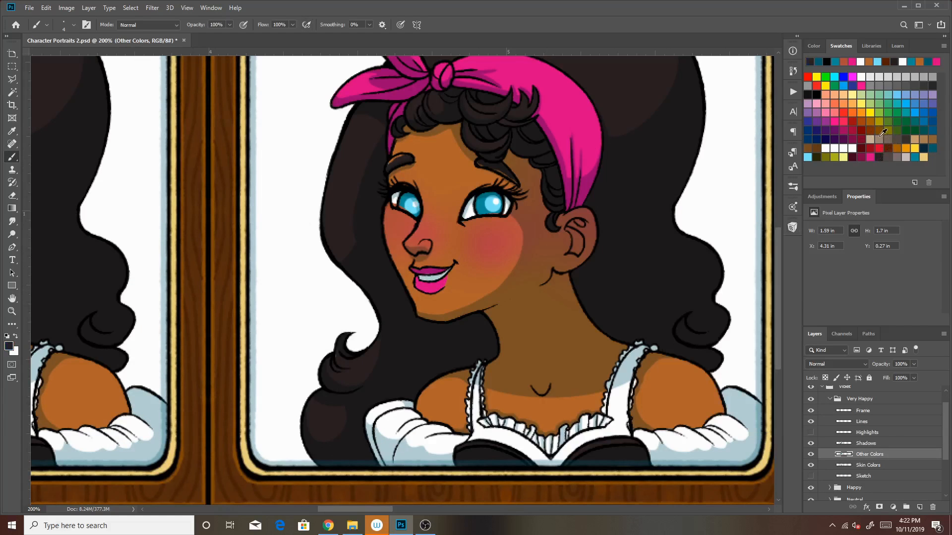
pyautogui.moveTo(392, 163); pyautogui.dragTo(400, 158)
pyautogui.press(']')
pyautogui.press(']')
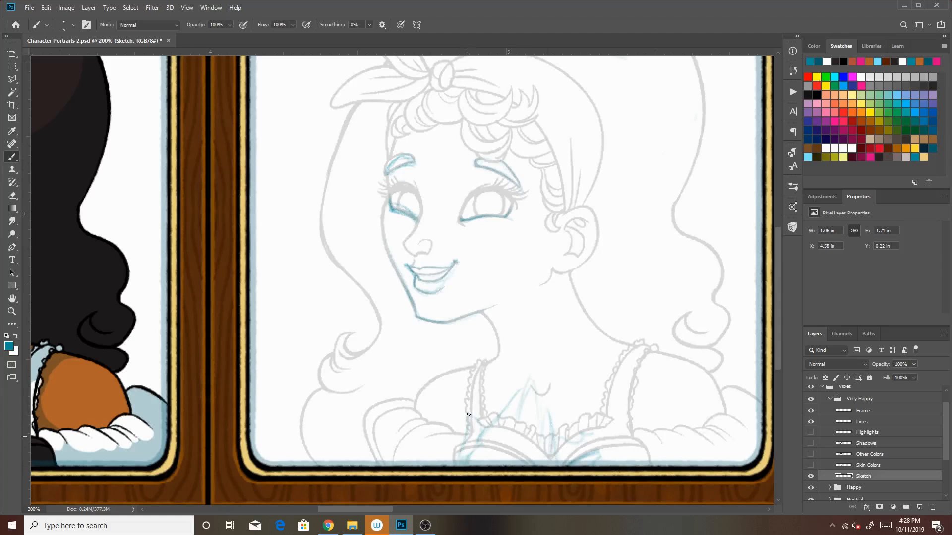
# Sketch clasped hands with raised fingers in front of the chest in light blue on the Sketch layer
pyautogui.moveTo(504, 413); pyautogui.dragTo(515, 394)
pyautogui.moveTo(543, 404); pyautogui.dragTo(542, 424)
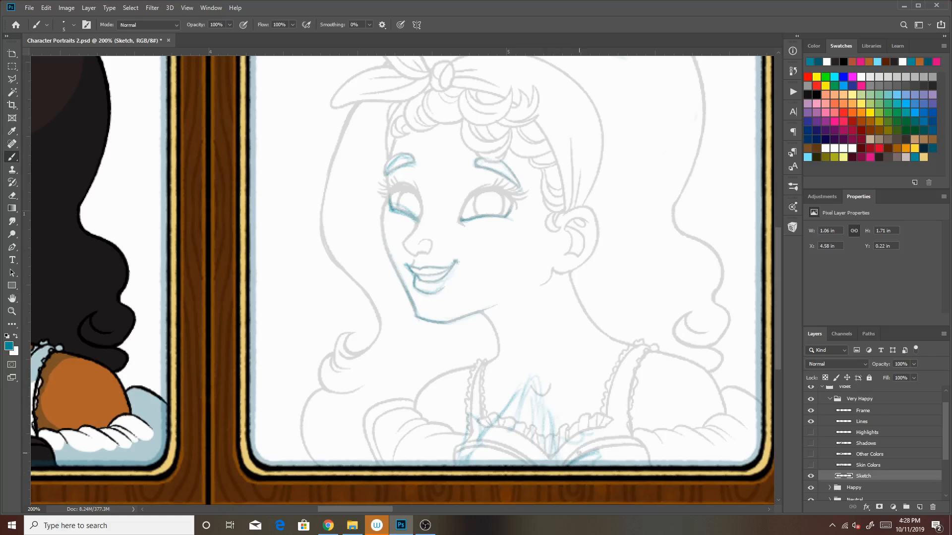
pyautogui.moveTo(560, 396); pyautogui.dragTo(584, 407)
pyautogui.moveTo(578, 427)
pyautogui.mouseDown()
pyautogui.moveTo(565, 391)
pyautogui.moveTo(575, 442)
pyautogui.moveTo(611, 429)
pyautogui.mouseUp()
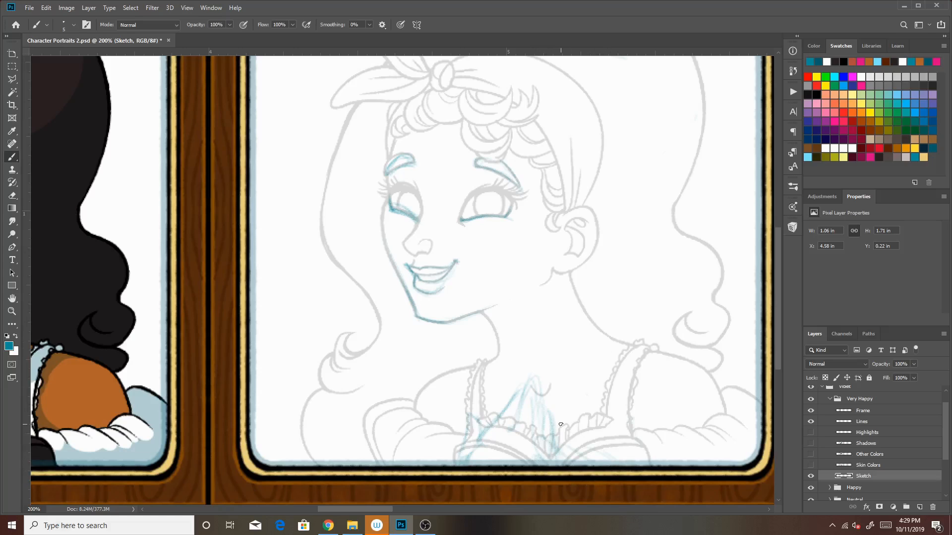
# Add a new layer above Lines and set up the Kyle's Inkbox brush with black for inking
pyautogui.click(872, 422)
pyautogui.click(920, 507)
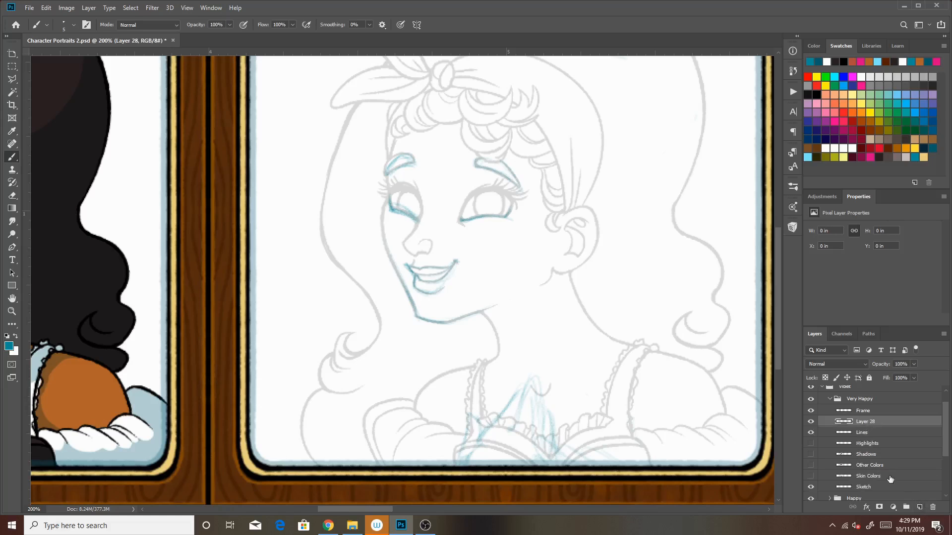
pyautogui.click(792, 228)
pyautogui.click(723, 372)
pyautogui.click(764, 223)
pyautogui.click(814, 46)
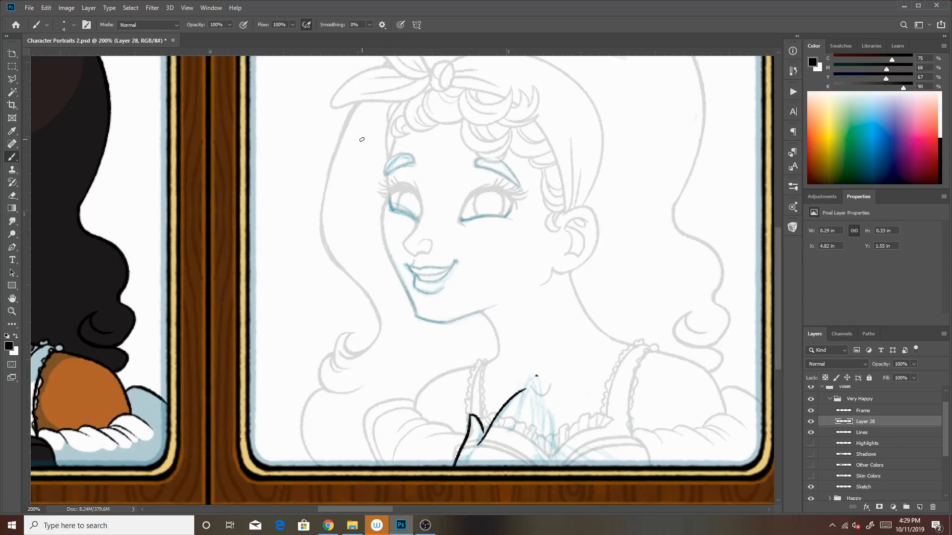
# Ink the raised fingers of the front hand over the blue sketch, retrying the fingertip strokes, and add another new layer
pyautogui.hotkey('ctrl', 'z')
pyautogui.moveTo(511, 432); pyautogui.dragTo(536, 376)
pyautogui.hotkey('ctrl', 'z')
pyautogui.moveTo(511, 431); pyautogui.dragTo(538, 380)
pyautogui.hotkey('ctrl', 'z')
pyautogui.moveTo(511, 431); pyautogui.dragTo(538, 378)
pyautogui.hotkey('ctrl', 'z')
pyautogui.moveTo(511, 430)
pyautogui.mouseDown()
pyautogui.moveTo(545, 380)
pyautogui.moveTo(535, 386)
pyautogui.moveTo(554, 428)
pyautogui.moveTo(553, 466)
pyautogui.mouseUp()
pyautogui.hotkey('ctrl', 'z')
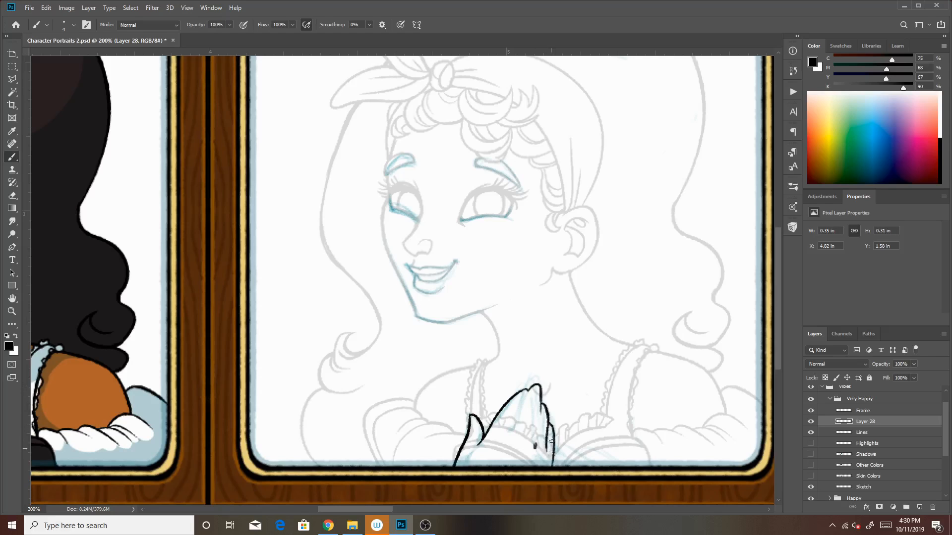
pyautogui.moveTo(514, 428); pyautogui.dragTo(514, 429)
pyautogui.click(920, 507)
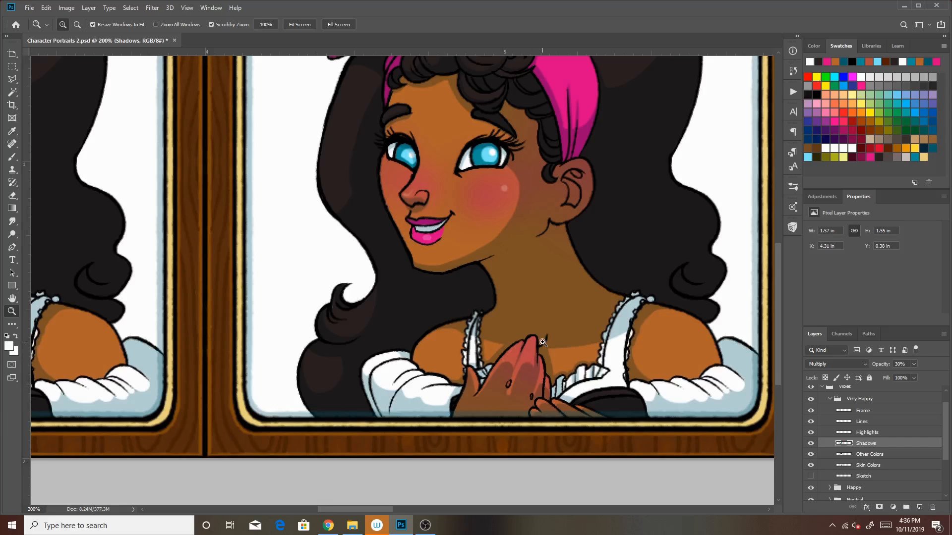
# Compare the Very Happy portrait with the neighbouring expressions at a reduced zoom
pyautogui.click(76, 24)
pyautogui.click(583, 289)
pyautogui.click(583, 282)
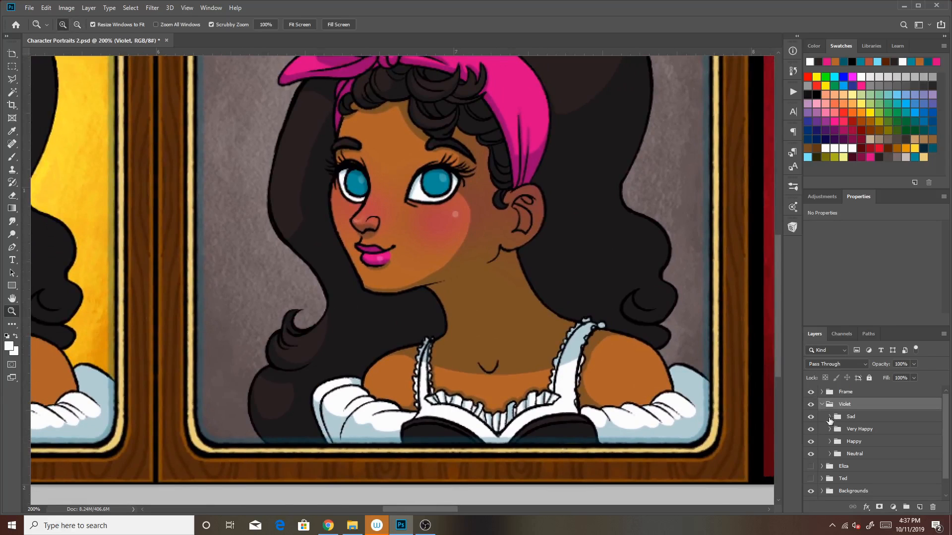
# In the Sad group, hide the Highlights, Shadows, Other Colors and Skin Colors layers and show the Sketch layer
pyautogui.click(829, 417)
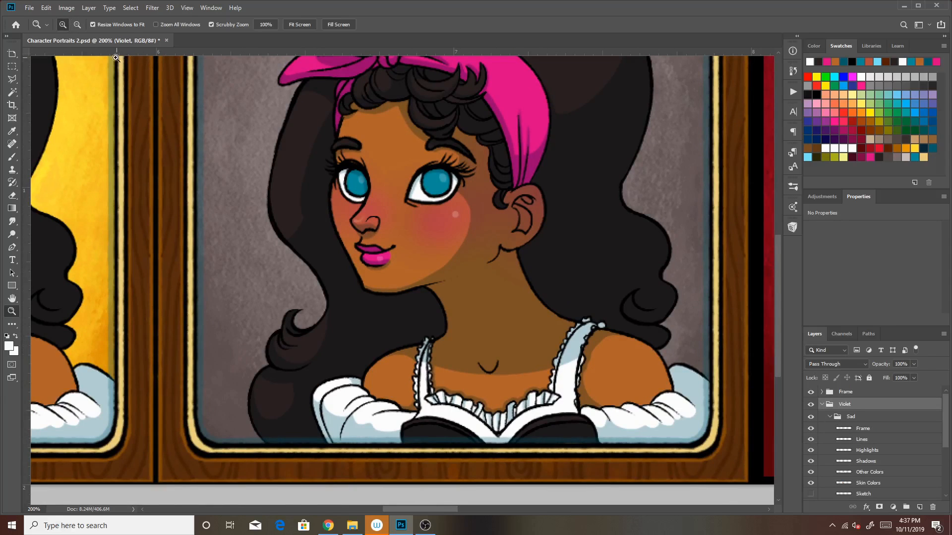
pyautogui.scroll(2, 480, 266)
pyautogui.moveTo(480, 266); pyautogui.dragTo(482, 266)
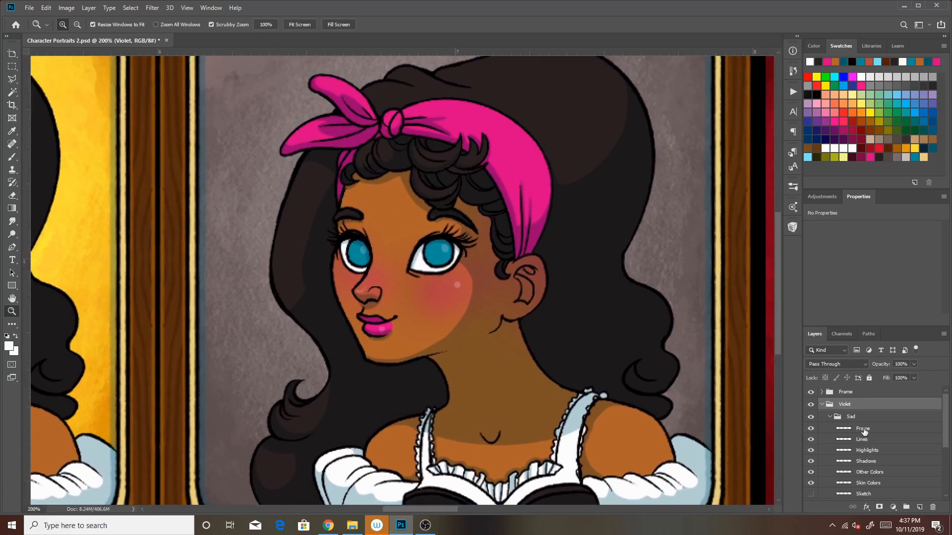
pyautogui.moveTo(811, 450); pyautogui.dragTo(811, 472)
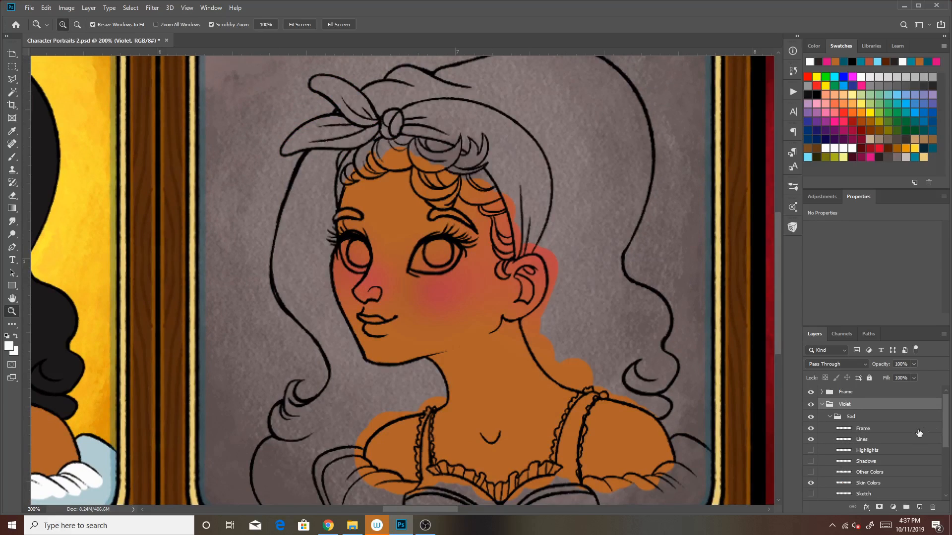
pyautogui.scroll(-1, 867, 446)
pyautogui.click(811, 449)
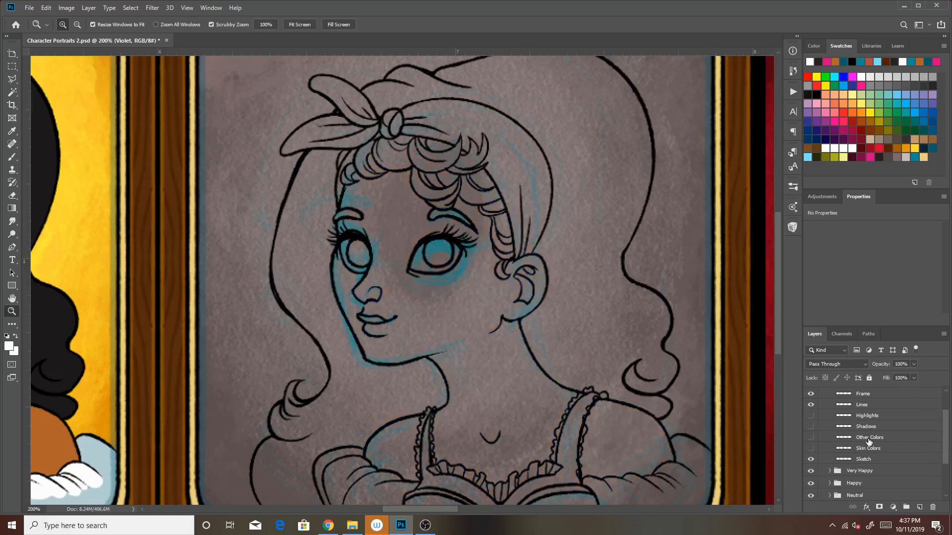
# Hide the Backgrounds group and the black Layer 19
pyautogui.moveTo(942, 430); pyautogui.dragTo(929, 471)
pyautogui.click(811, 472)
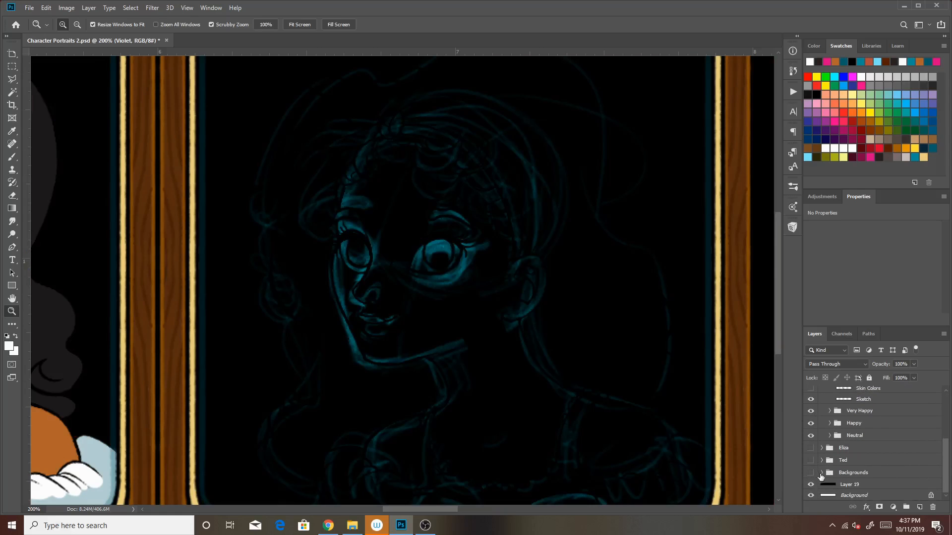
pyautogui.click(811, 484)
# Lower the opacity of the Sad group's Lines layer to 25%
pyautogui.moveTo(947, 446); pyautogui.dragTo(948, 403)
pyautogui.click(870, 440)
pyautogui.moveTo(914, 364); pyautogui.dragTo(879, 376)
pyautogui.moveTo(946, 417); pyautogui.dragTo(947, 435)
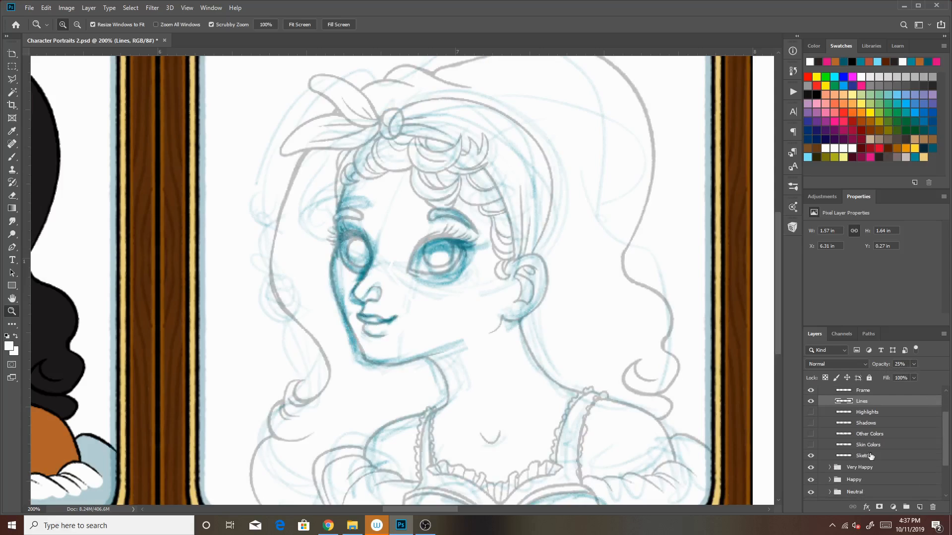
# Erase the old blue drawing over the face and neck from the Sad group's Sketch layer with a size 100 eraser
pyautogui.click(867, 457)
pyautogui.click(13, 158)
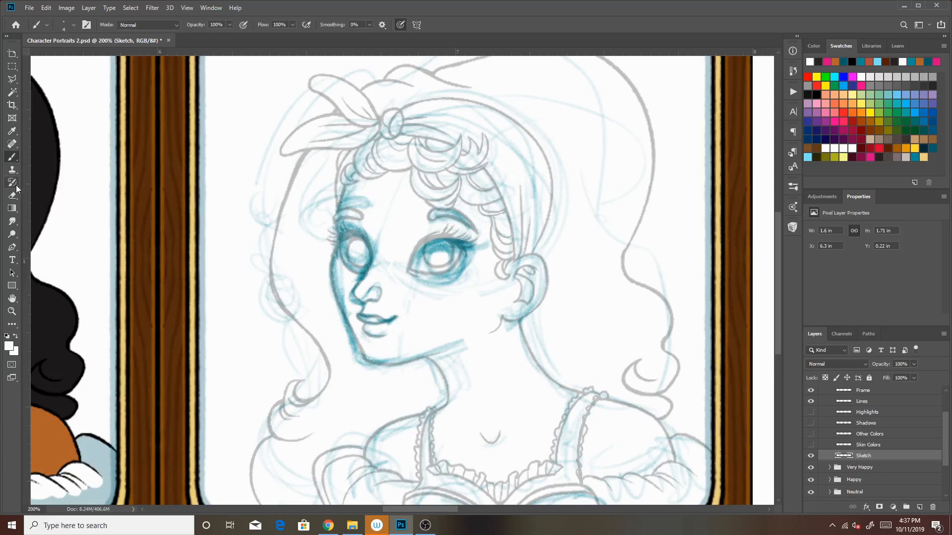
pyautogui.click(13, 196)
pyautogui.press(']')
pyautogui.press(']')
pyautogui.press(']')
pyautogui.press(']')
pyautogui.press(']')
pyautogui.press(']')
pyautogui.press(']')
pyautogui.press(']')
pyautogui.press(']')
pyautogui.press(']')
pyautogui.press(']')
pyautogui.press(']')
pyautogui.press(']')
pyautogui.press(']')
pyautogui.press(']')
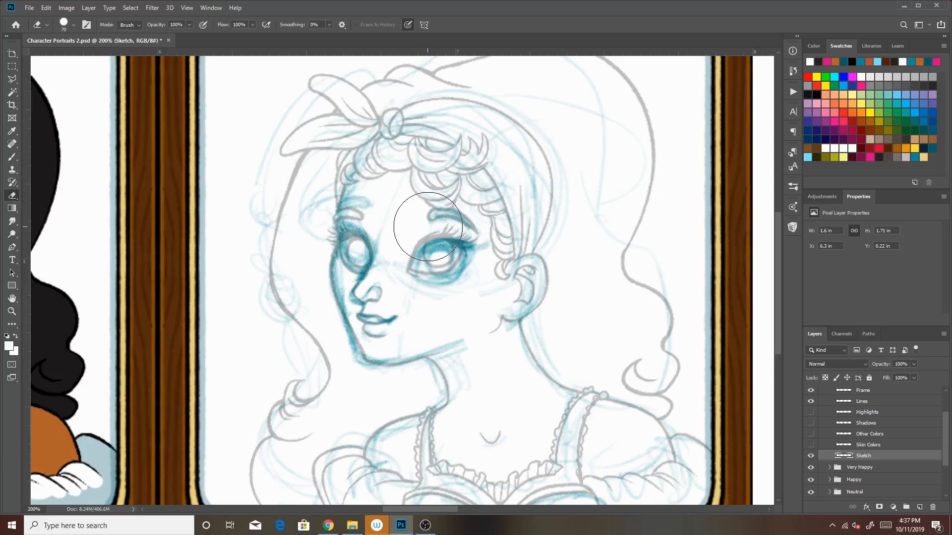
pyautogui.press(']')
pyautogui.moveTo(450, 130)
pyautogui.mouseDown()
pyautogui.moveTo(368, 217)
pyautogui.moveTo(359, 377)
pyautogui.moveTo(560, 144)
pyautogui.moveTo(499, 404)
pyautogui.moveTo(580, 315)
pyautogui.moveTo(392, 446)
pyautogui.mouseUp()
pyautogui.moveTo(449, 126)
pyautogui.mouseDown()
pyautogui.moveTo(435, 85)
pyautogui.moveTo(259, 170)
pyautogui.moveTo(276, 344)
pyautogui.moveTo(453, 379)
pyautogui.moveTo(659, 446)
pyautogui.moveTo(655, 203)
pyautogui.moveTo(526, 74)
pyautogui.moveTo(449, 195)
pyautogui.mouseUp()
# Choose the Kyle's Drawing Box Glide brush and a swatch color for sketching
pyautogui.click(793, 227)
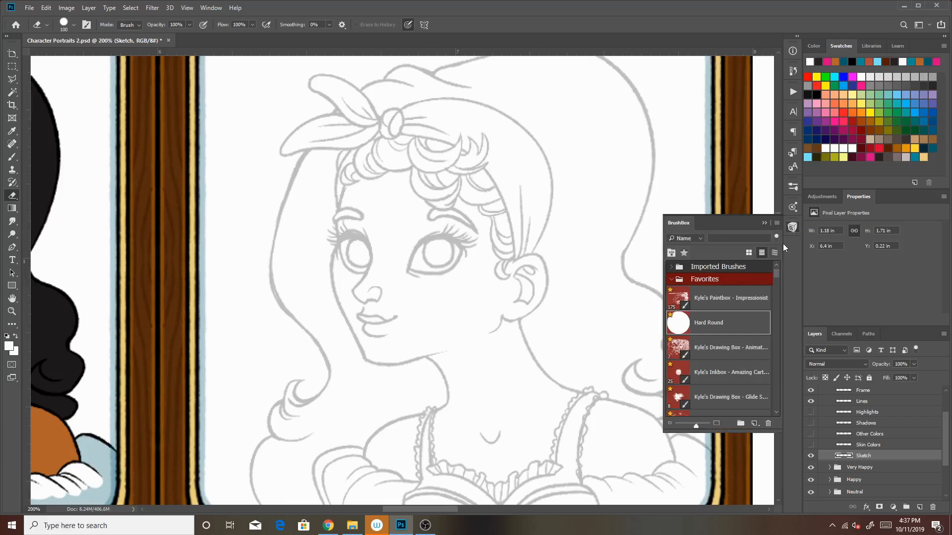
pyautogui.click(749, 371)
pyautogui.click(747, 396)
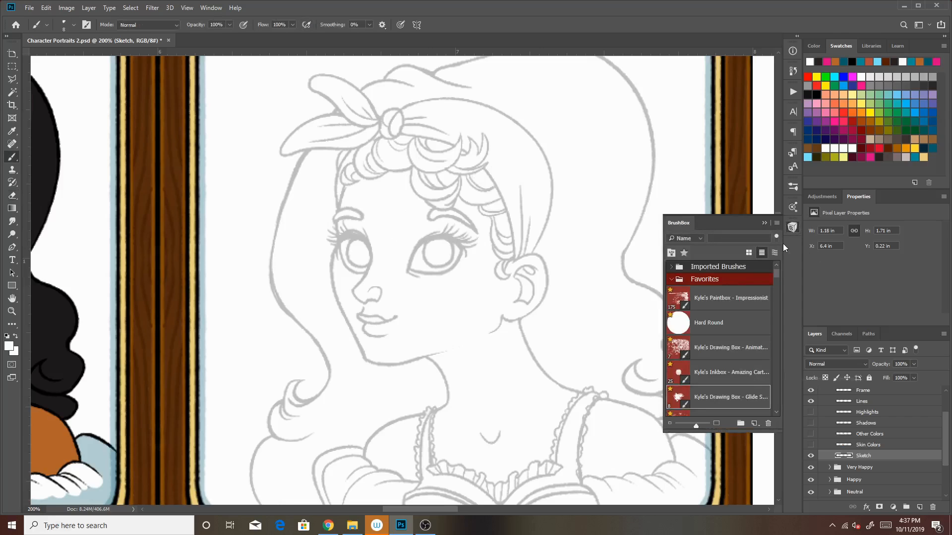
pyautogui.click(767, 223)
pyautogui.click(916, 151)
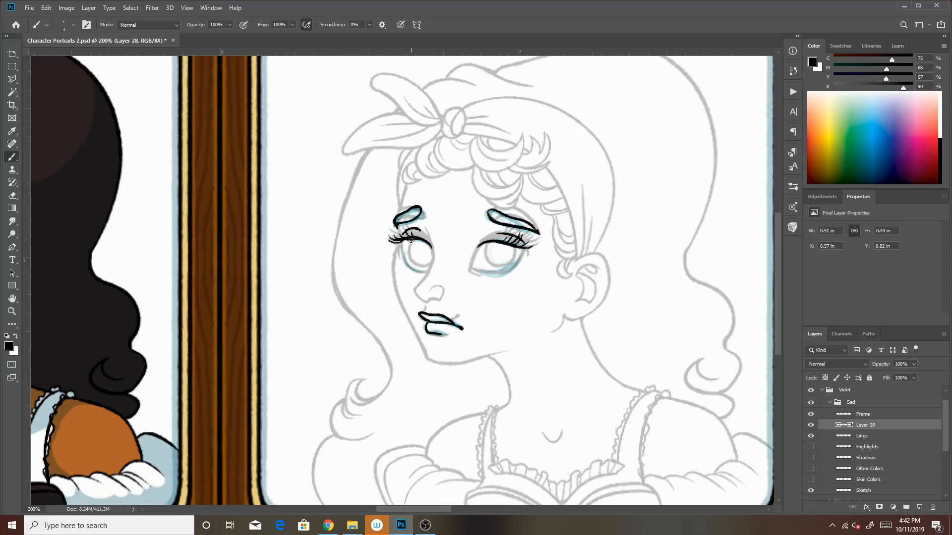
# Ink the upper eyelashes of both sad eyes on Layer 28
pyautogui.moveTo(402, 243); pyautogui.dragTo(390, 244)
pyautogui.moveTo(515, 243); pyautogui.dragTo(535, 245)
# Erase the old grey mouth lines on the Sad group's Lines layer and make Layer 28 active again
pyautogui.click(863, 437)
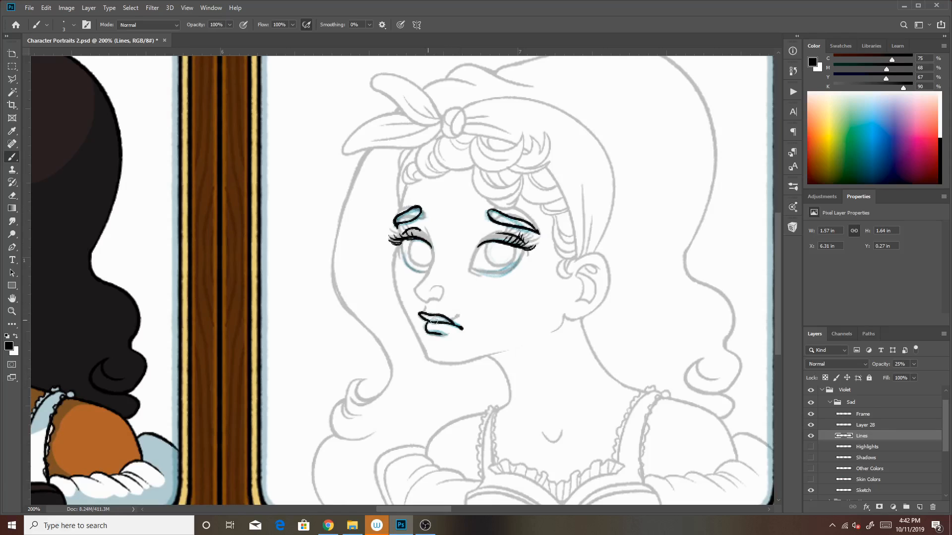
pyautogui.moveTo(427, 327); pyautogui.dragTo(445, 334)
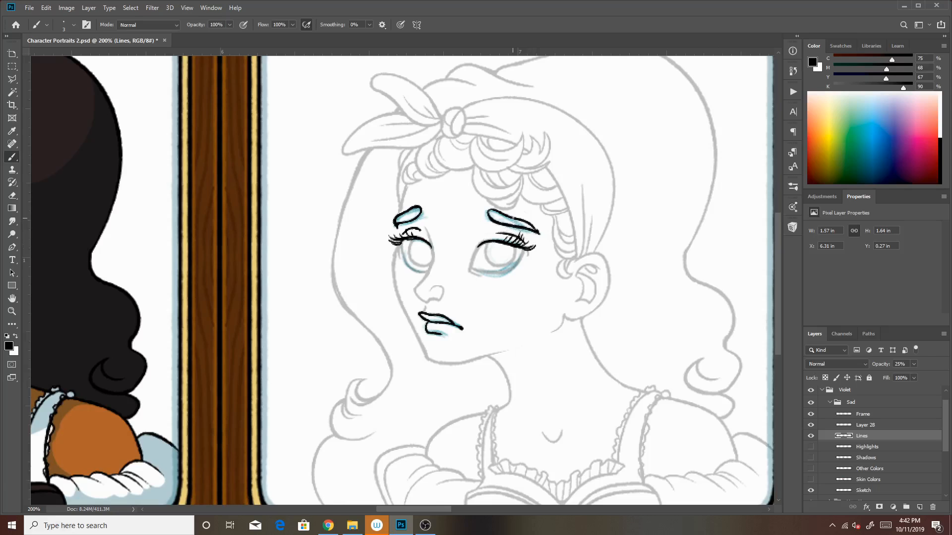
pyautogui.hotkey('alt', ']')
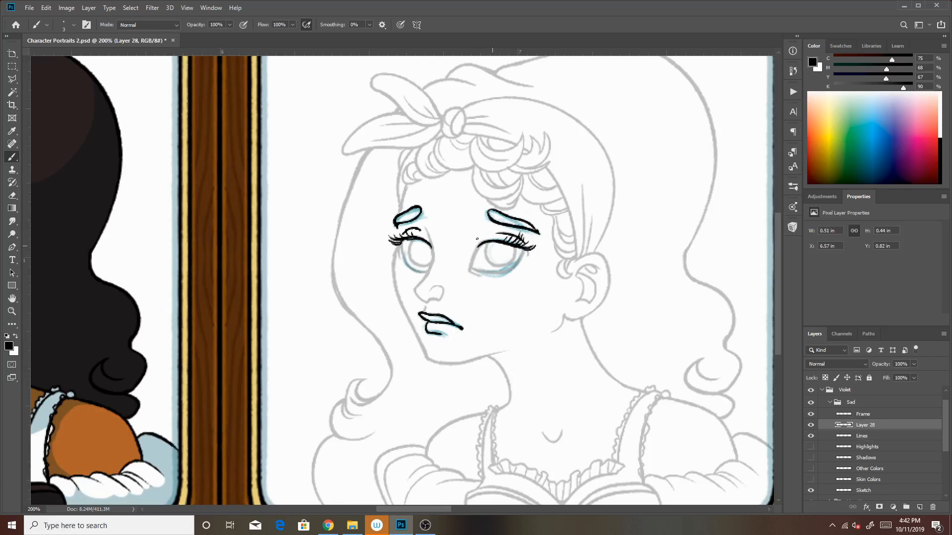
# Ink the temple line beside the narrower brow and add lash strokes at the outer corners of both eyes on Layer 28
pyautogui.moveTo(401, 238); pyautogui.dragTo(400, 212)
pyautogui.hotkey('ctrl', 'z')
pyautogui.moveTo(400, 213); pyautogui.dragTo(403, 197)
pyautogui.moveTo(396, 237); pyautogui.dragTo(393, 227)
pyautogui.moveTo(525, 246); pyautogui.dragTo(533, 241)
pyautogui.moveTo(523, 249)
pyautogui.mouseDown()
pyautogui.moveTo(520, 257)
pyautogui.moveTo(524, 250)
pyautogui.mouseUp()
pyautogui.moveTo(404, 259); pyautogui.dragTo(402, 243)
# Hide the Sad group's Sketch layer and thicken the ink along both eyebrows on Layer 28
pyautogui.scroll(-3, 945, 421)
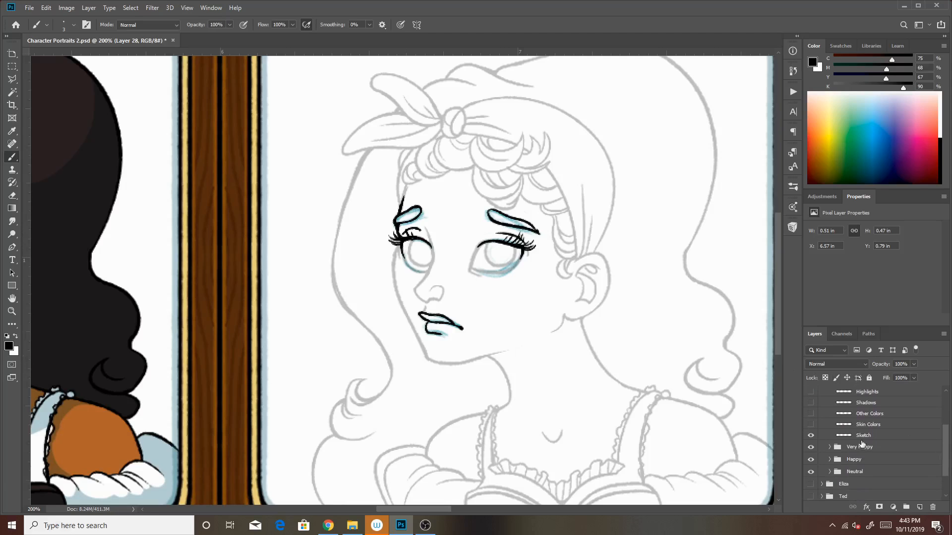
pyautogui.click(811, 435)
pyautogui.moveTo(944, 448); pyautogui.dragTo(944, 402)
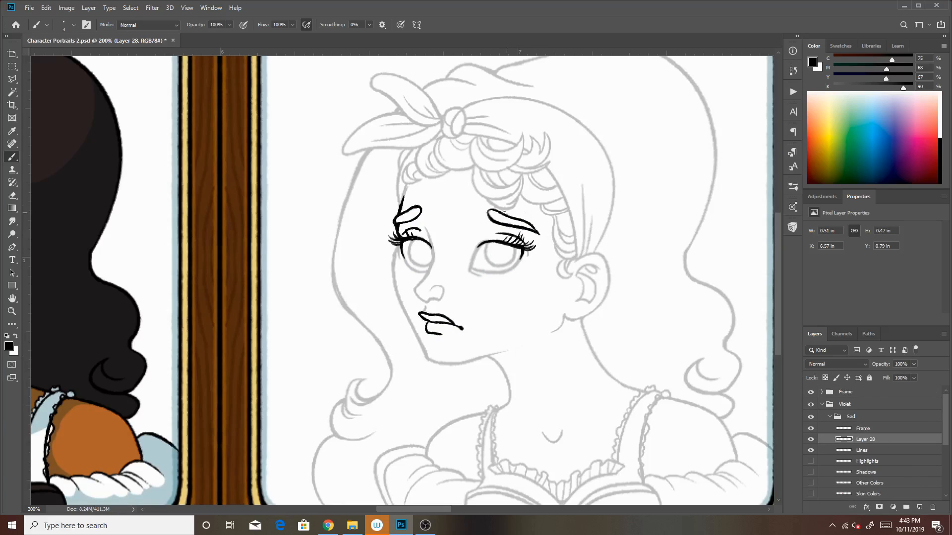
pyautogui.moveTo(539, 233); pyautogui.dragTo(527, 223)
pyautogui.moveTo(534, 231); pyautogui.dragTo(528, 223)
pyautogui.moveTo(398, 227); pyautogui.dragTo(417, 219)
pyautogui.moveTo(397, 227); pyautogui.dragTo(403, 222)
# Set the Lines layer's opacity to 100% and clean up its lines around the brows and temple
pyautogui.click(865, 450)
pyautogui.click(915, 364)
pyautogui.moveTo(912, 376); pyautogui.dragTo(948, 361)
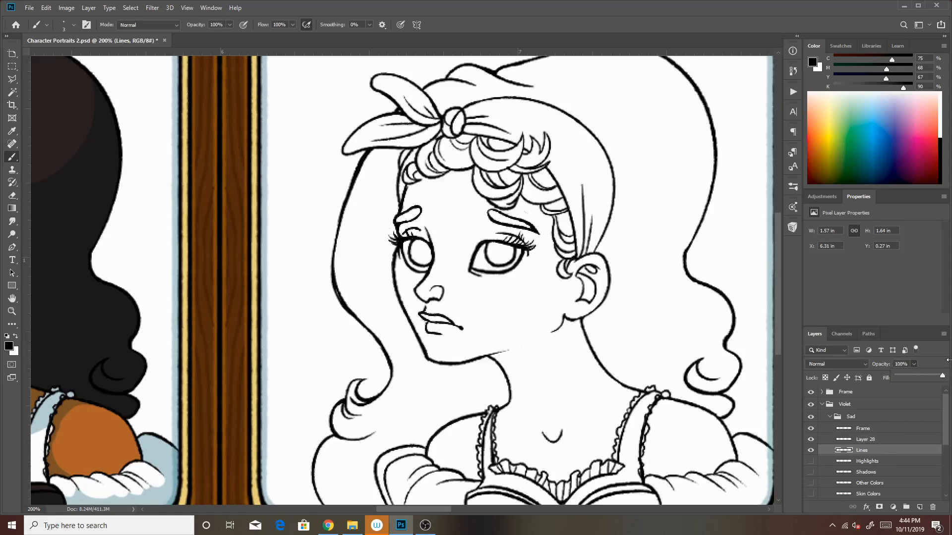
pyautogui.click(526, 211)
pyautogui.moveTo(406, 189); pyautogui.dragTo(407, 182)
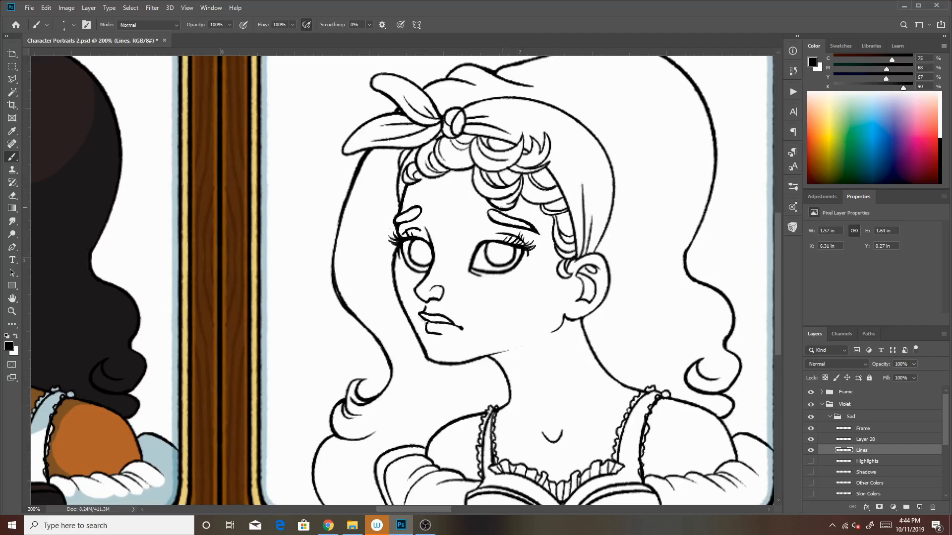
pyautogui.moveTo(487, 216)
pyautogui.mouseDown()
pyautogui.moveTo(499, 210)
pyautogui.moveTo(526, 221)
pyautogui.mouseUp()
pyautogui.moveTo(398, 225); pyautogui.dragTo(417, 216)
# Merge Layer 28 down into the Sad group's Lines layer
pyautogui.click(878, 440)
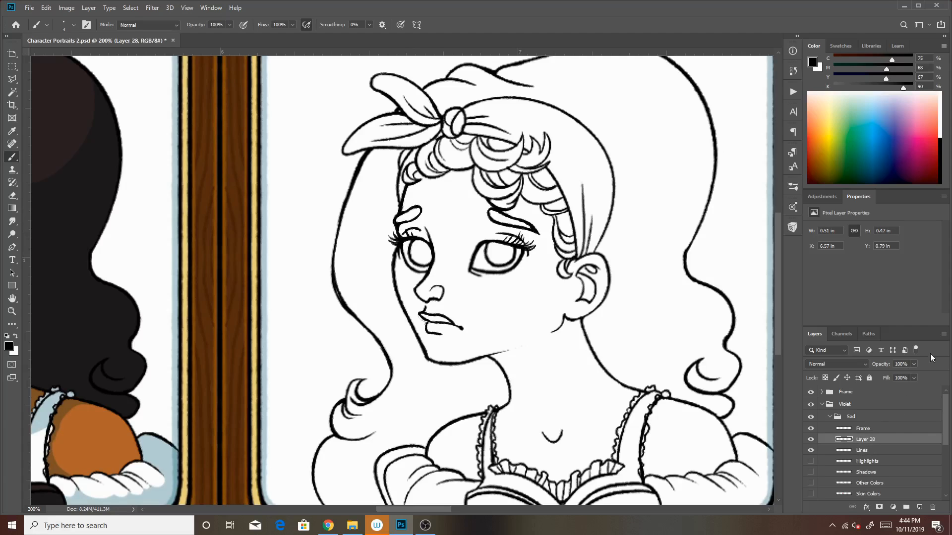
pyautogui.click(944, 338)
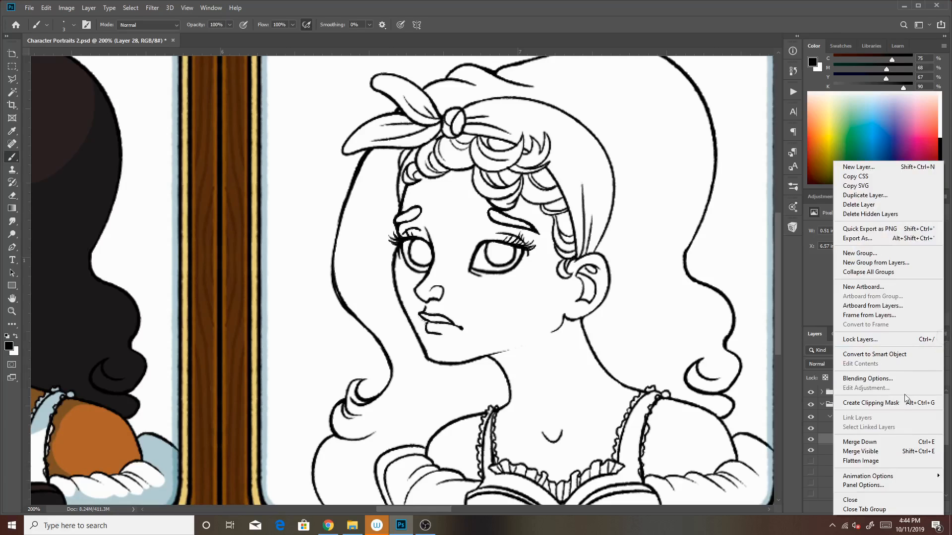
pyautogui.click(893, 445)
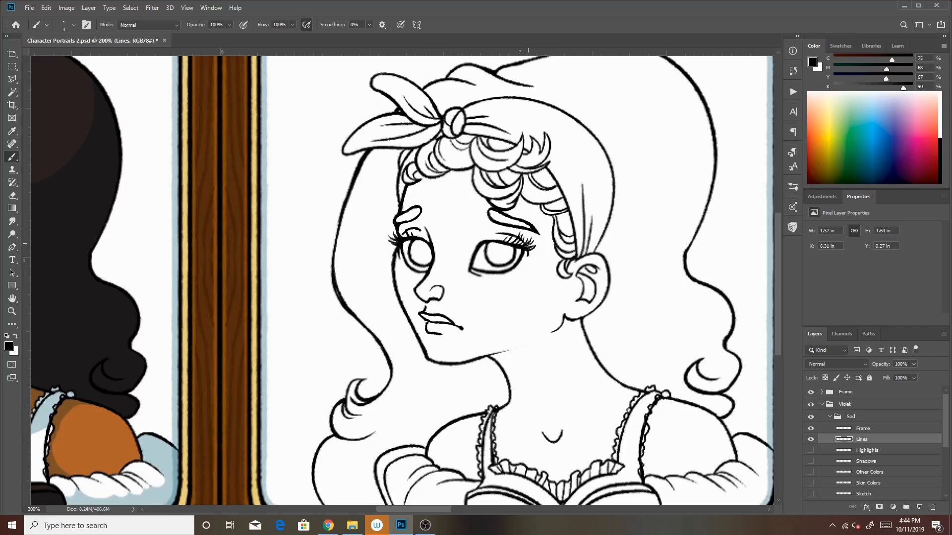
# Touch up the lashes, upper eyelids and eyebrow outlines of the sad face on the merged Lines layer
pyautogui.moveTo(531, 248); pyautogui.dragTo(537, 241)
pyautogui.moveTo(401, 237); pyautogui.dragTo(407, 230)
pyautogui.moveTo(492, 241); pyautogui.dragTo(506, 244)
pyautogui.moveTo(777, 275); pyautogui.dragTo(777, 275)
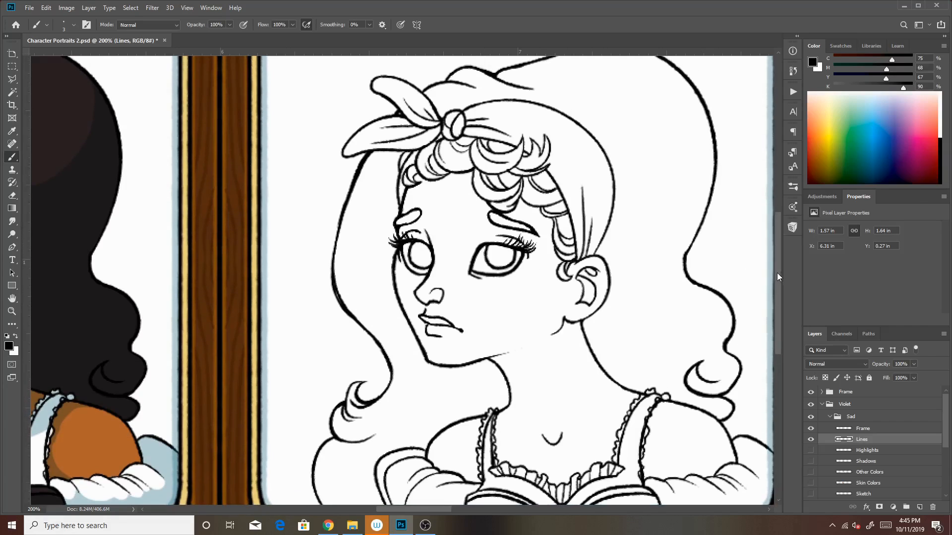
pyautogui.moveTo(946, 408); pyautogui.dragTo(944, 421)
pyautogui.moveTo(501, 215); pyautogui.dragTo(525, 224)
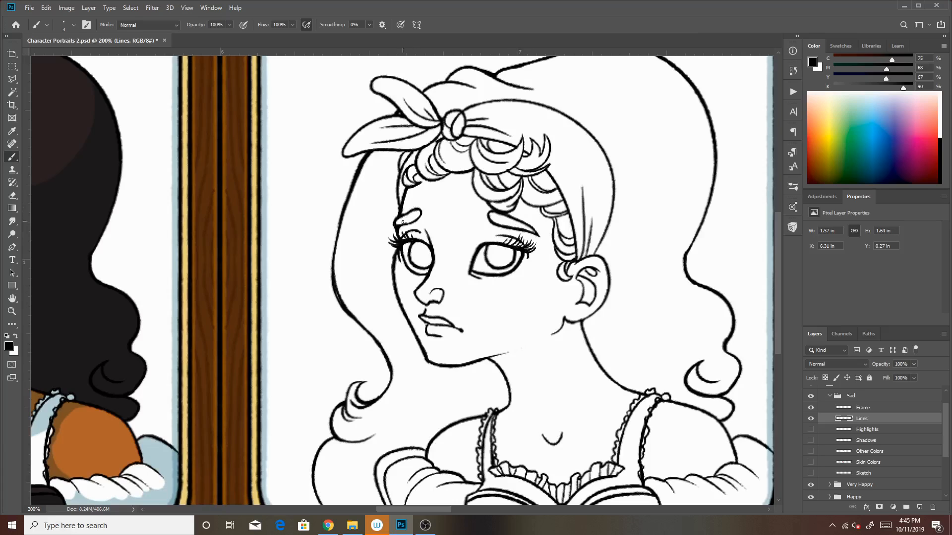
pyautogui.moveTo(396, 228); pyautogui.dragTo(421, 213)
# Show and activate the Sad group's Shadows layer, and choose the Hard Round brush with a dark teal swatch
pyautogui.moveTo(945, 410)
pyautogui.mouseDown()
pyautogui.moveTo(943, 418)
pyautogui.moveTo(942, 410)
pyautogui.mouseUp()
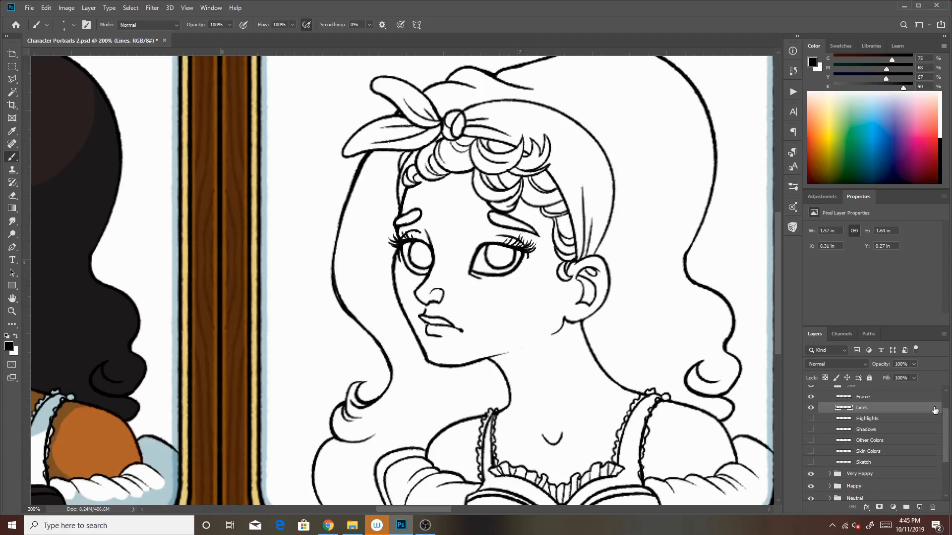
pyautogui.click(810, 430)
pyautogui.click(891, 429)
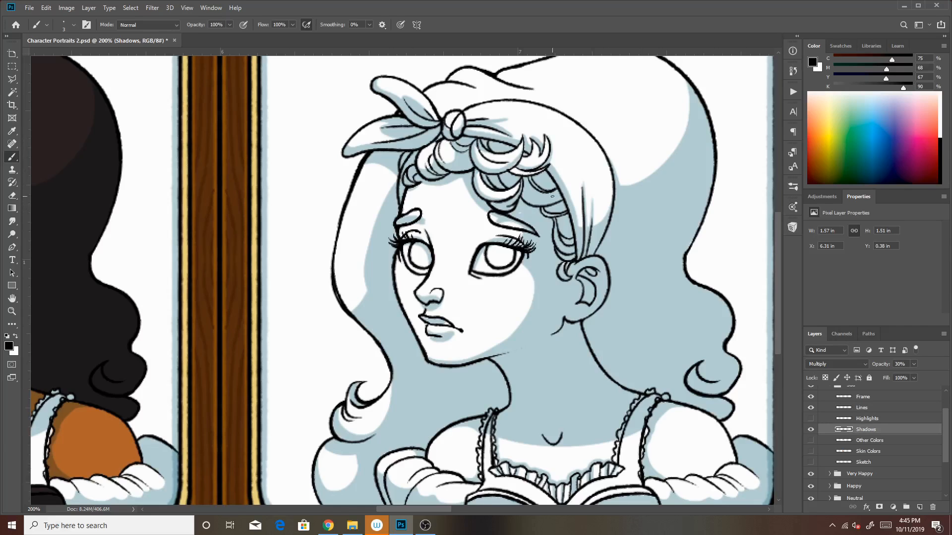
pyautogui.click(792, 229)
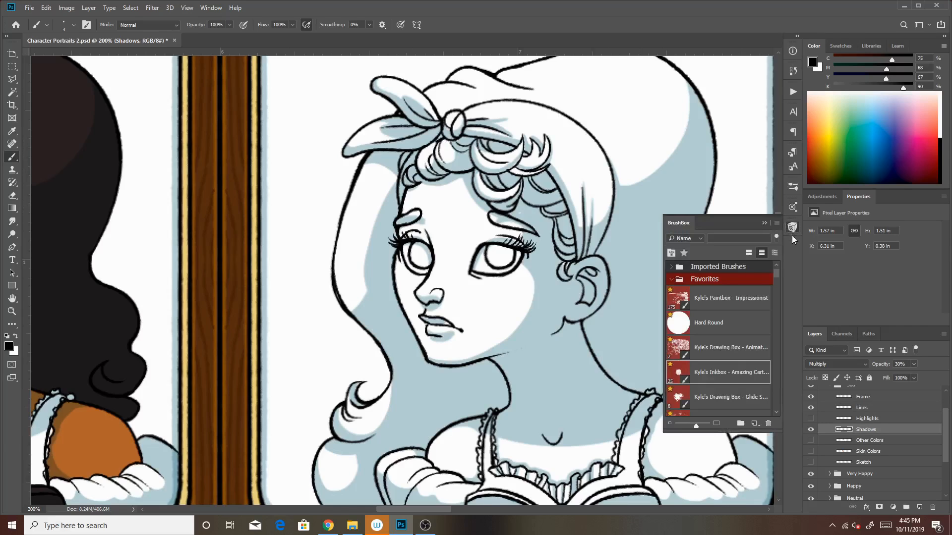
pyautogui.click(765, 223)
pyautogui.click(841, 45)
pyautogui.click(932, 147)
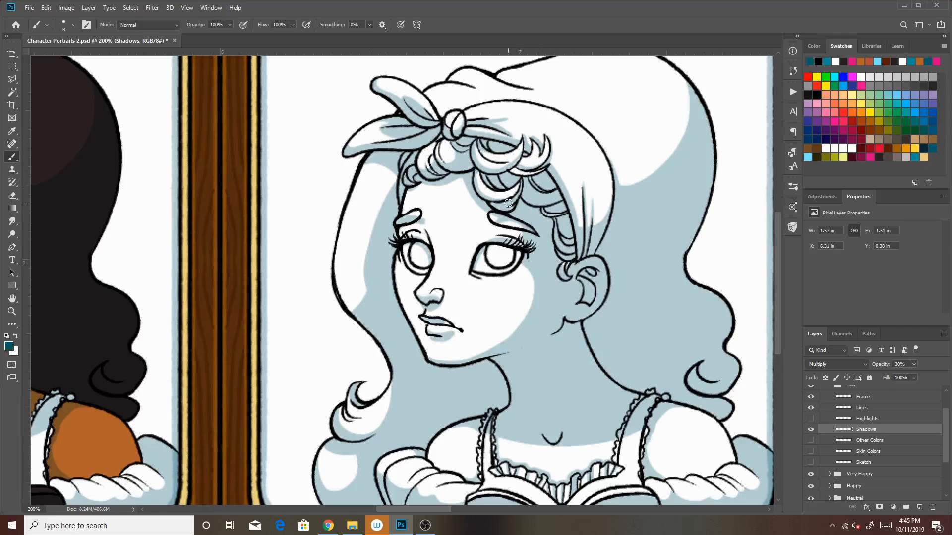
# Rework the shading inside both sad eyebrows on the Shadows layer, using a smaller brush for the fine strokes
pyautogui.moveTo(418, 215); pyautogui.dragTo(400, 222)
pyautogui.moveTo(514, 228); pyautogui.dragTo(494, 214)
pyautogui.press('[')
pyautogui.press('[')
pyautogui.press('[')
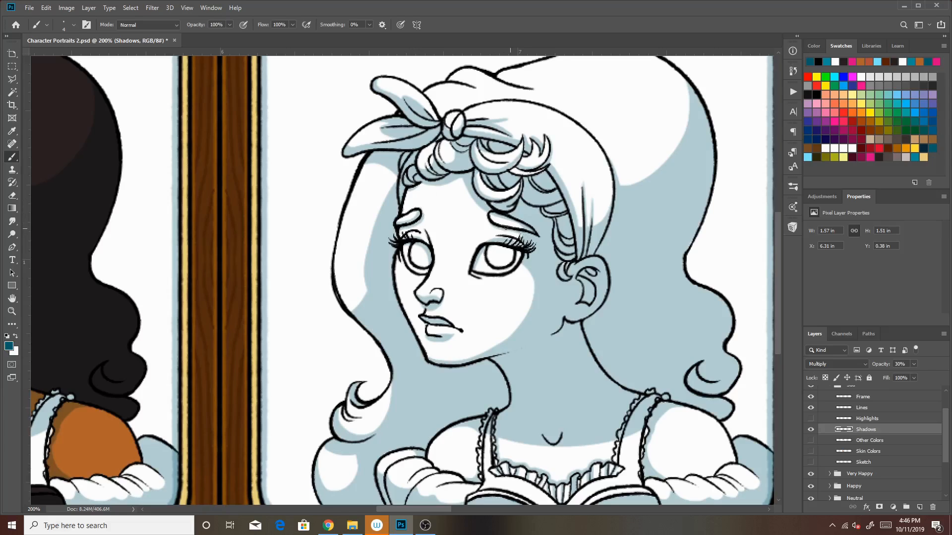
pyautogui.moveTo(489, 212); pyautogui.dragTo(519, 228)
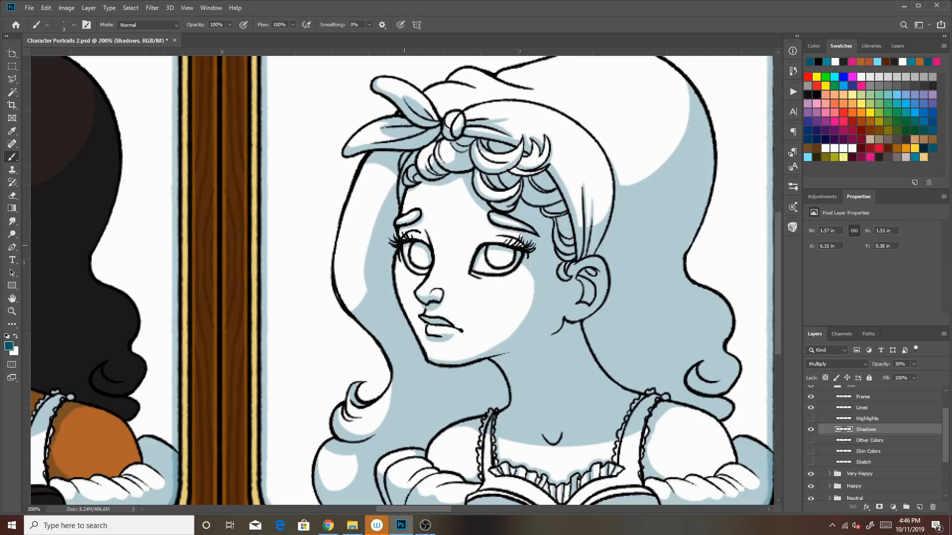
# Turn on pressure-controlled brush size and shade the irises of both eyes on the Shadows layer
pyautogui.press(']')
pyautogui.click(400, 25)
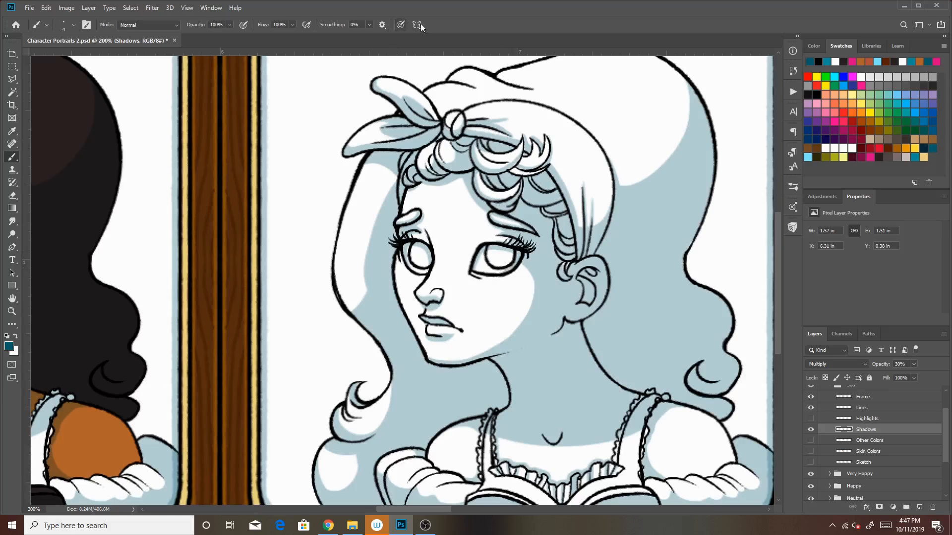
pyautogui.press(']')
pyautogui.press(']')
pyautogui.press(']')
pyautogui.moveTo(511, 254); pyautogui.dragTo(512, 265)
pyautogui.press('[')
pyautogui.press('[')
pyautogui.moveTo(408, 254); pyautogui.dragTo(406, 255)
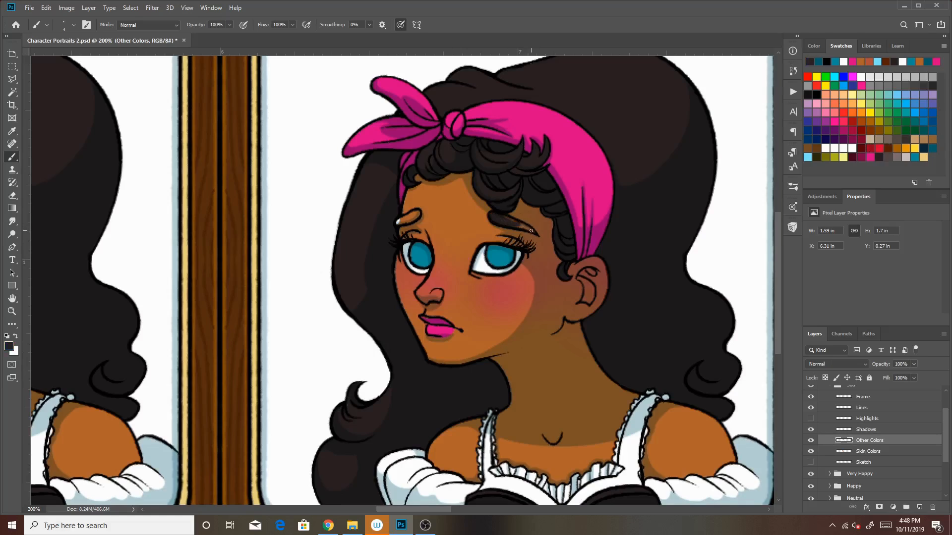
# Fill both eyebrows with the dark hair color on the Other Colors layer
pyautogui.press(']')
pyautogui.press(']')
pyautogui.press(']')
pyautogui.press('[')
pyautogui.moveTo(398, 223)
pyautogui.mouseDown()
pyautogui.moveTo(417, 210)
pyautogui.moveTo(412, 218)
pyautogui.mouseUp()
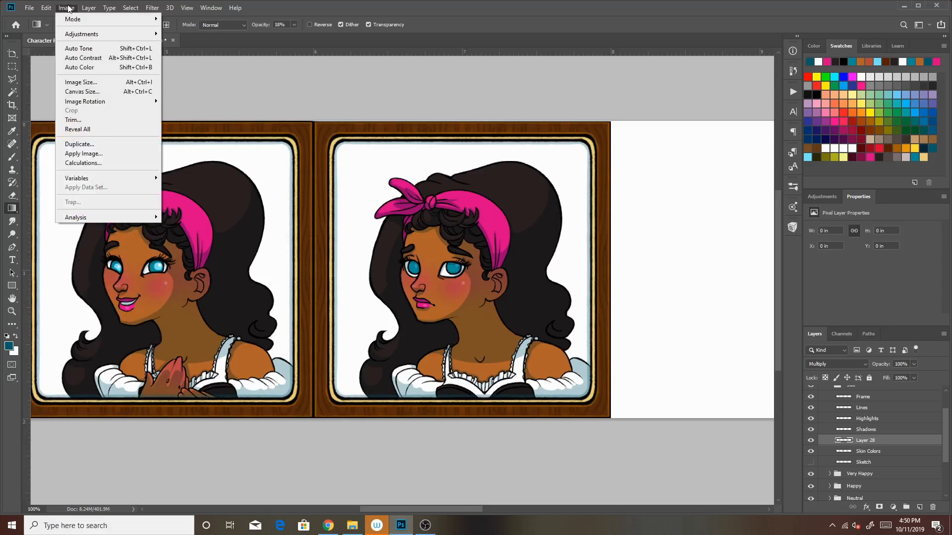
# Clip Layer 28 to the Skin Colors layer and shade the sad portrait with dark and lighter teal radial gradients at 18% opacity
pyautogui.moveTo(84, 9)
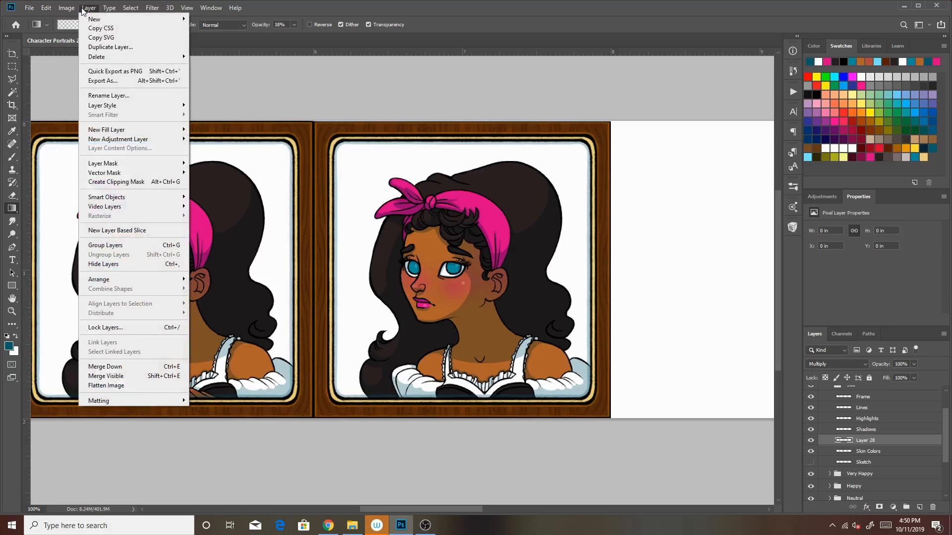
pyautogui.click(126, 182)
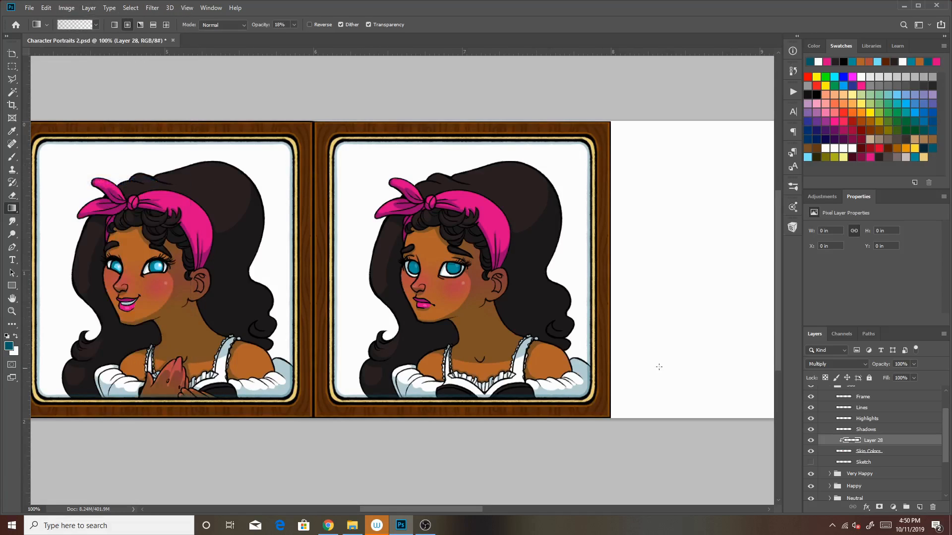
pyautogui.moveTo(398, 211); pyautogui.dragTo(468, 301)
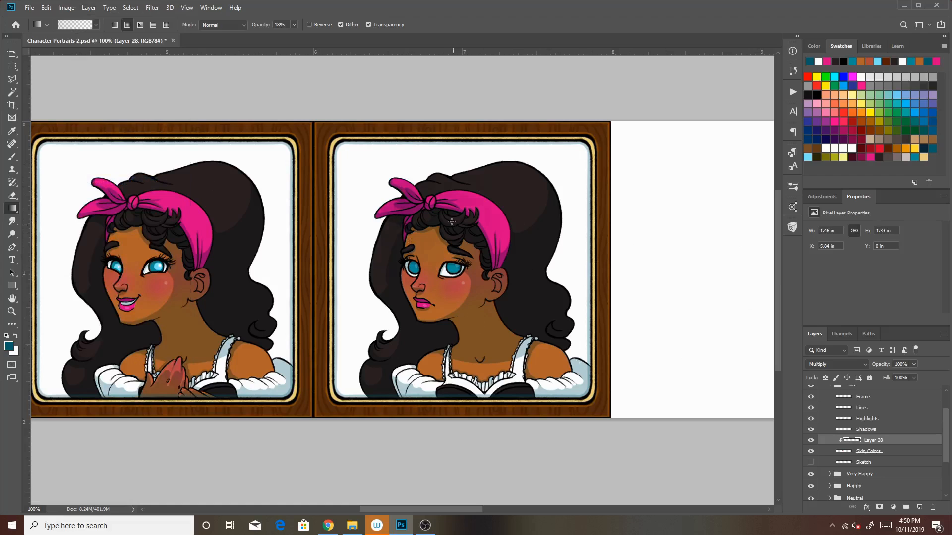
pyautogui.moveTo(385, 235); pyautogui.dragTo(580, 392)
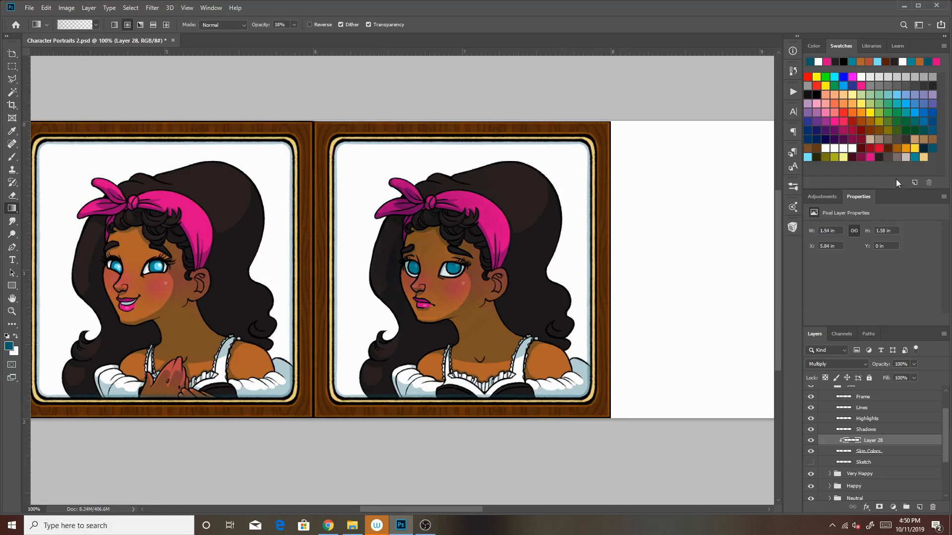
pyautogui.click(914, 156)
pyautogui.moveTo(455, 203); pyautogui.dragTo(571, 382)
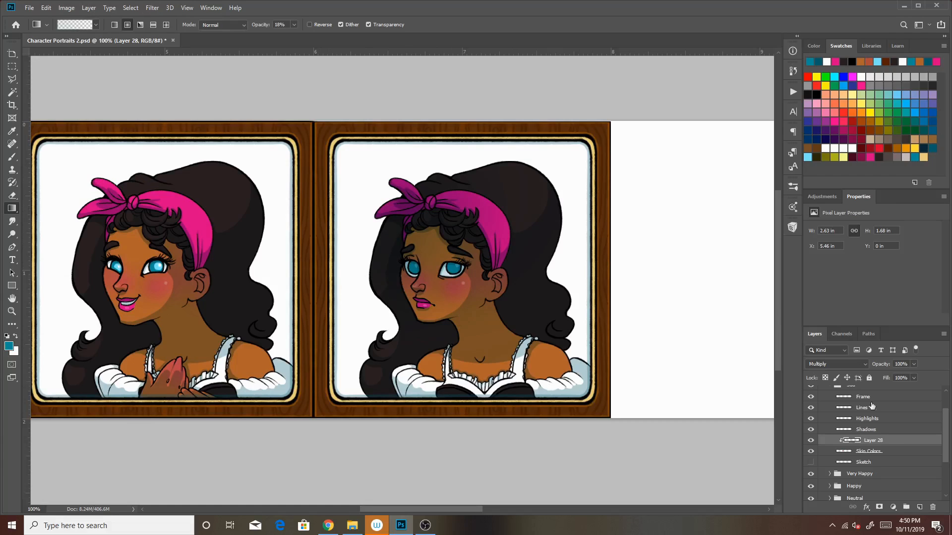
# Collapse the Sad group and show Layer 19 and the Backgrounds group
pyautogui.moveTo(947, 432)
pyautogui.mouseDown()
pyautogui.moveTo(947, 408)
pyautogui.moveTo(946, 450)
pyautogui.mouseUp()
pyautogui.click(829, 417)
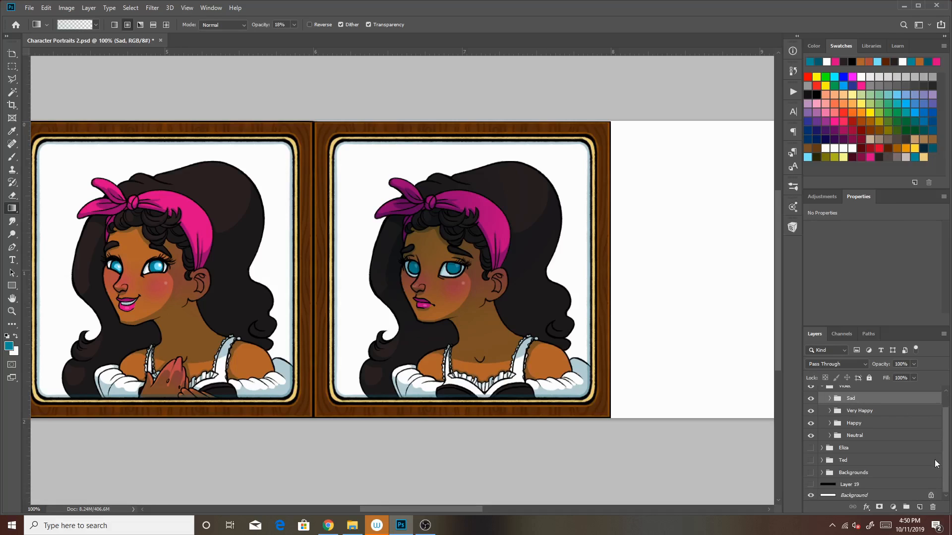
pyautogui.click(811, 484)
pyautogui.click(811, 472)
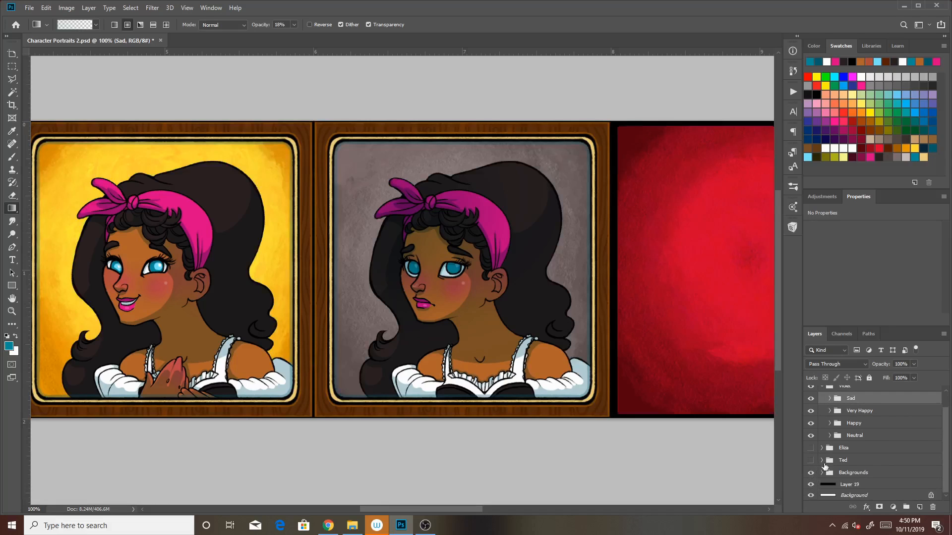
# Erase the gradient shading from the Sad group's Layer 28 with a size 500 eraser
pyautogui.moveTo(945, 444); pyautogui.dragTo(940, 403)
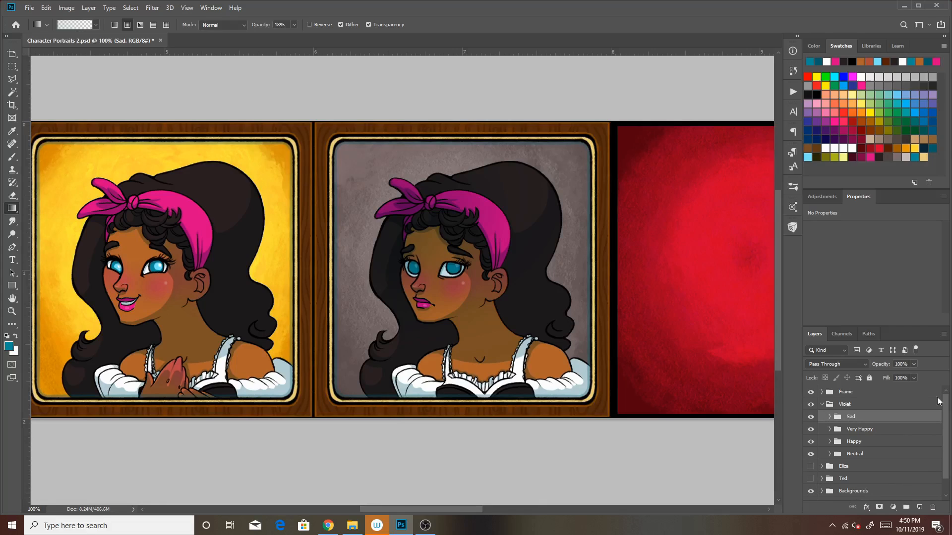
pyautogui.click(829, 416)
pyautogui.moveTo(945, 446); pyautogui.dragTo(927, 457)
pyautogui.click(926, 458)
pyautogui.click(922, 448)
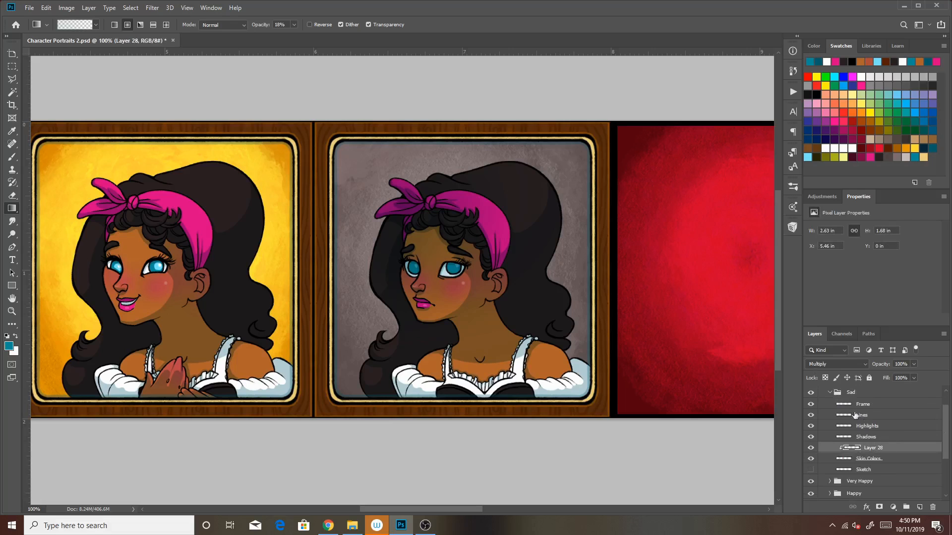
pyautogui.click(11, 196)
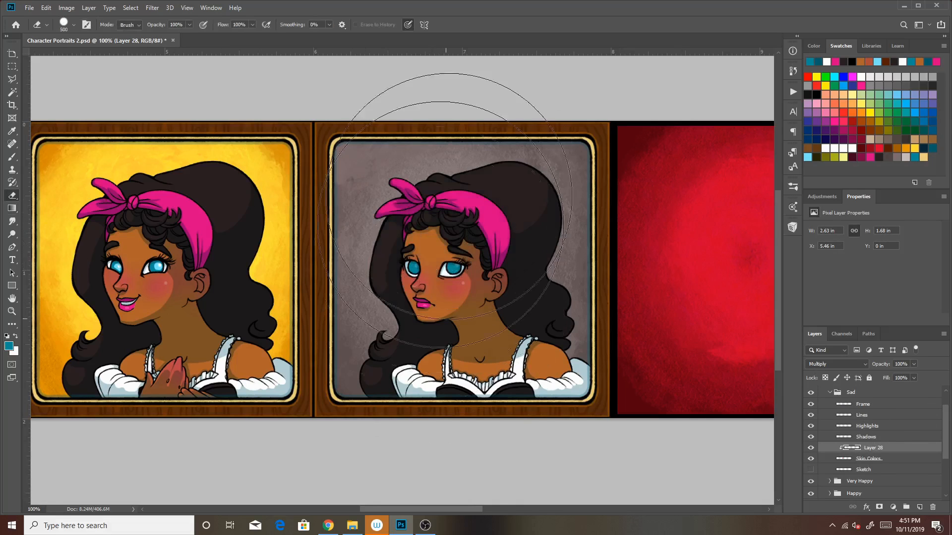
# Reapply teal radial gradient shading at 18% opacity over the sad face and headband on Layer 28
pyautogui.click(12, 208)
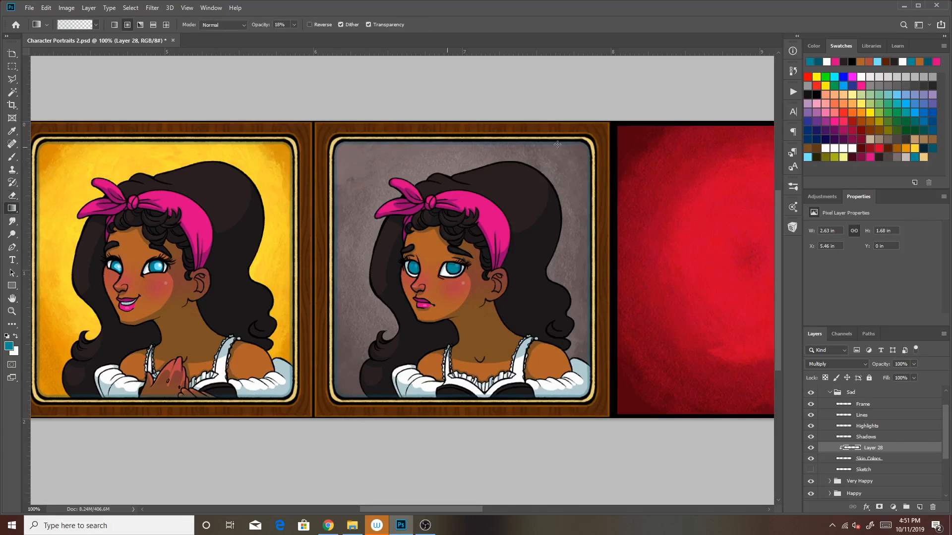
pyautogui.moveTo(380, 199); pyautogui.dragTo(498, 341)
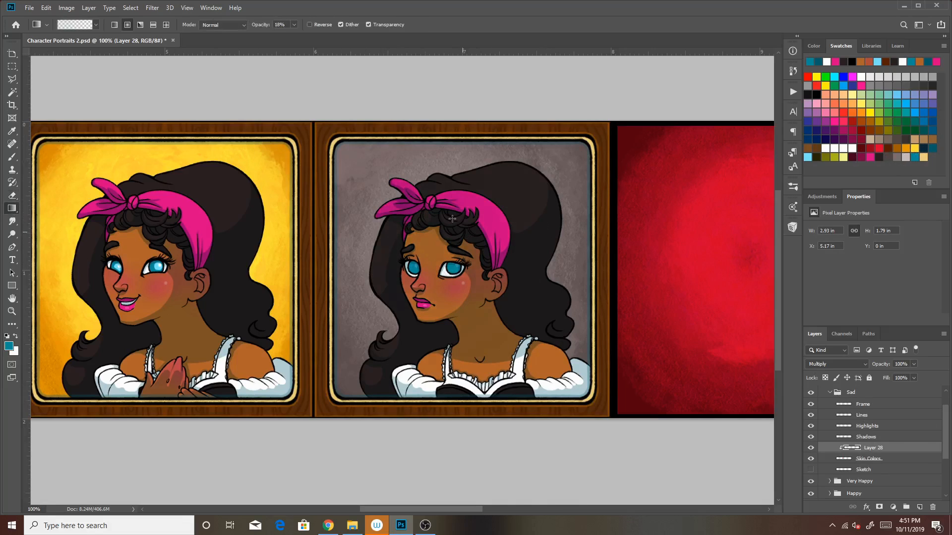
pyautogui.moveTo(345, 226); pyautogui.dragTo(618, 394)
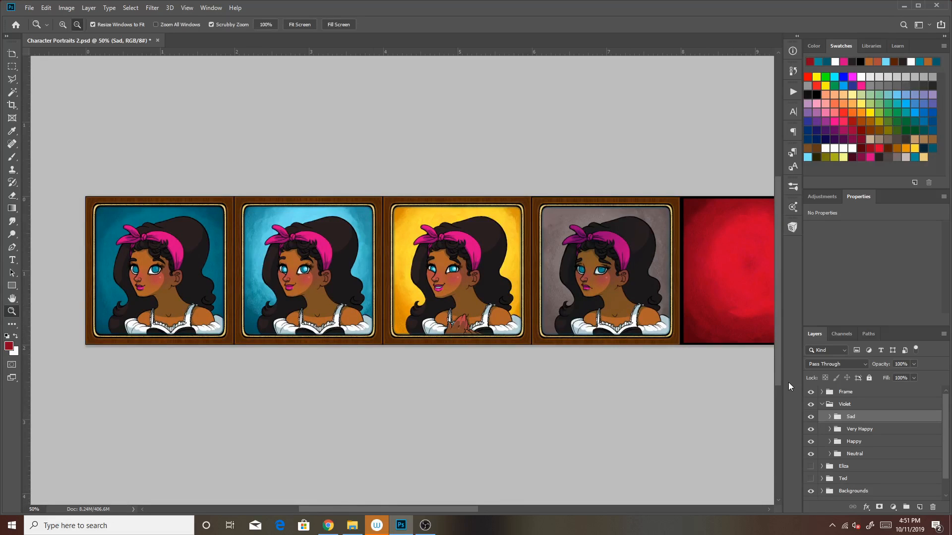
# Duplicate the Neutral group as a new group named Angry above the Sad group
pyautogui.moveTo(666, 385); pyautogui.dragTo(416, 355)
pyautogui.click(62, 24)
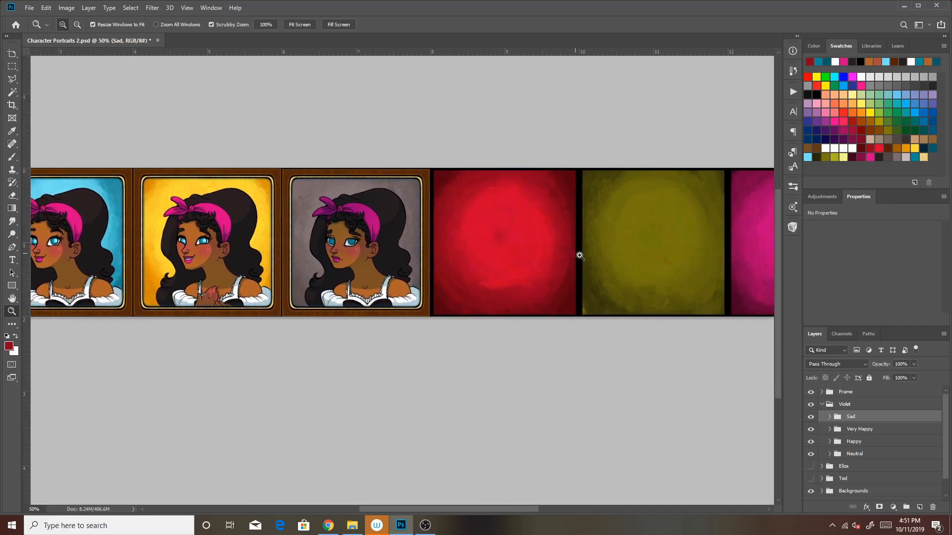
pyautogui.click(677, 285)
pyautogui.click(868, 457)
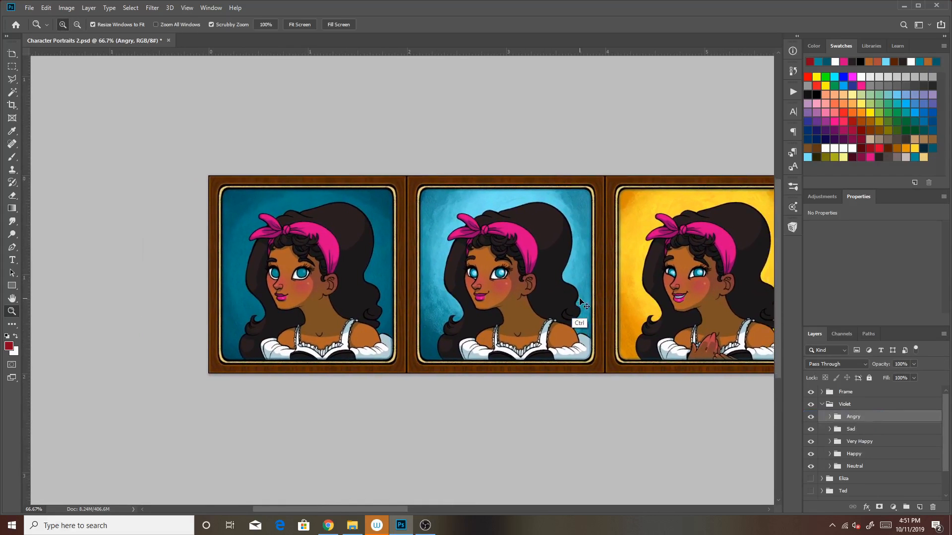
# Move the Angry group onto the red background beside the Sad portrait and nudge it to X 2703 px, Y 300 px
pyautogui.hotkey('ctrl', 't')
pyautogui.moveTo(383, 311); pyautogui.dragTo(665, 339)
pyautogui.moveTo(685, 402); pyautogui.dragTo(248, 352)
pyautogui.moveTo(186, 267); pyautogui.dragTo(712, 259)
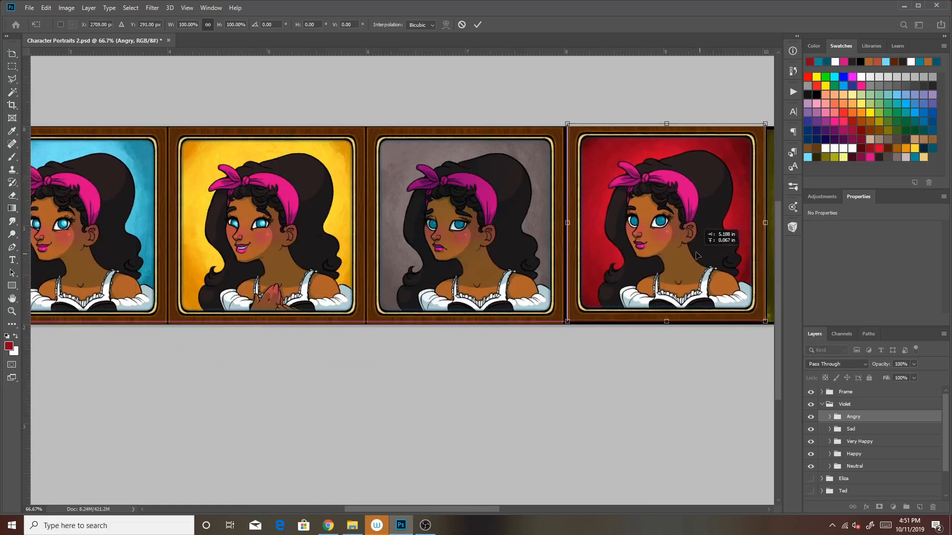
pyautogui.press('Down')
pyautogui.press('Down')
pyautogui.press('Down')
pyautogui.press('Down')
pyautogui.press('Down')
pyautogui.press('Down')
pyautogui.press('Down')
pyautogui.press('Down')
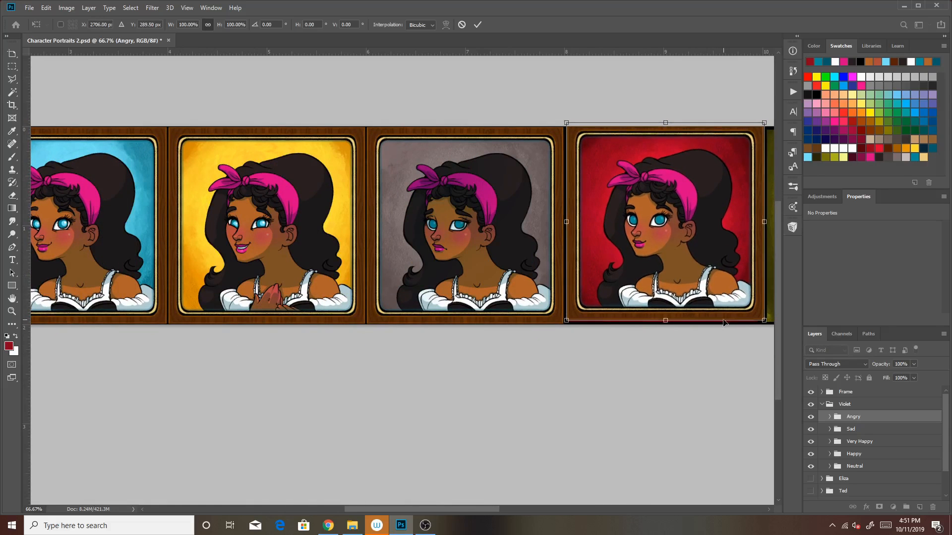
pyautogui.press('Left')
pyautogui.press('Left')
pyautogui.press('Down')
pyautogui.press('Down')
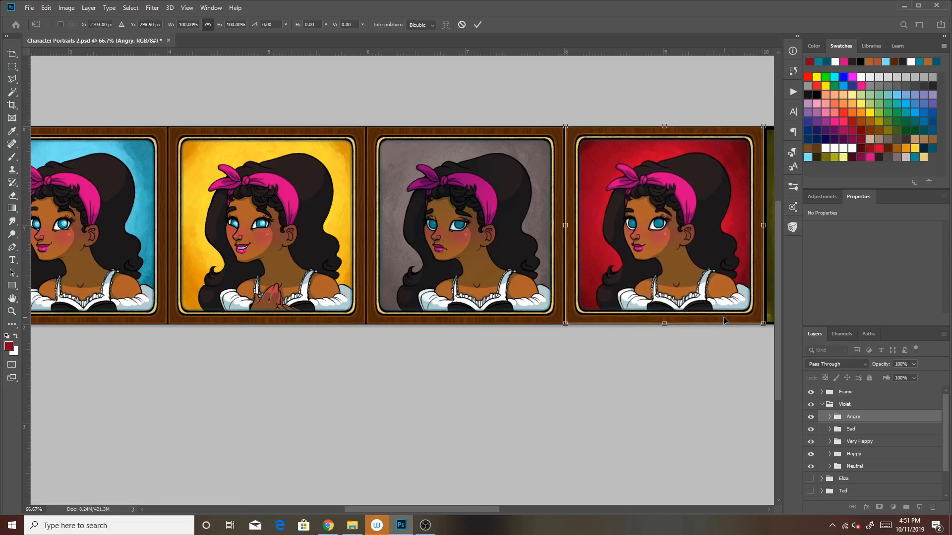
pyautogui.press('Return')
pyautogui.press('z')
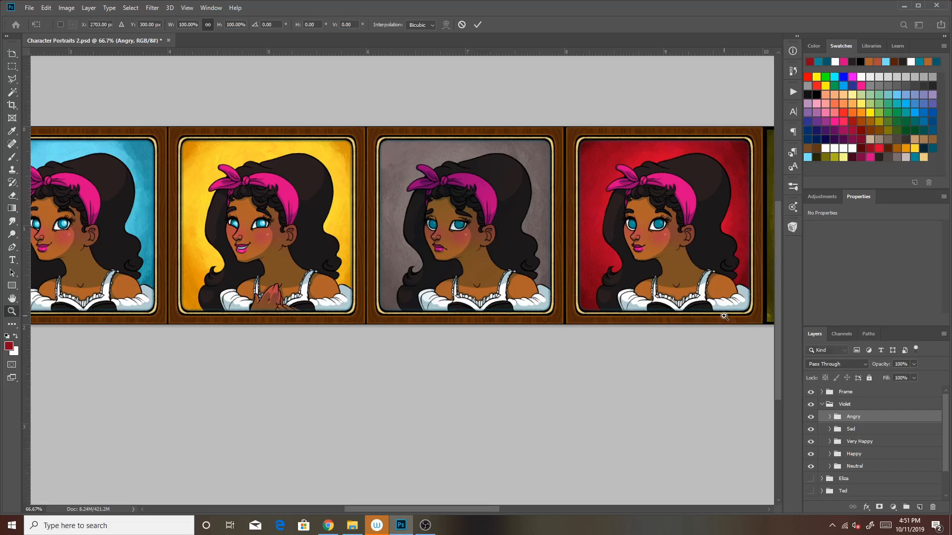
# Fine-tune the Angry group's horizontal position to X 2701 px so it fits its frame
pyautogui.click(639, 283)
pyautogui.moveTo(688, 316); pyautogui.dragTo(574, 358)
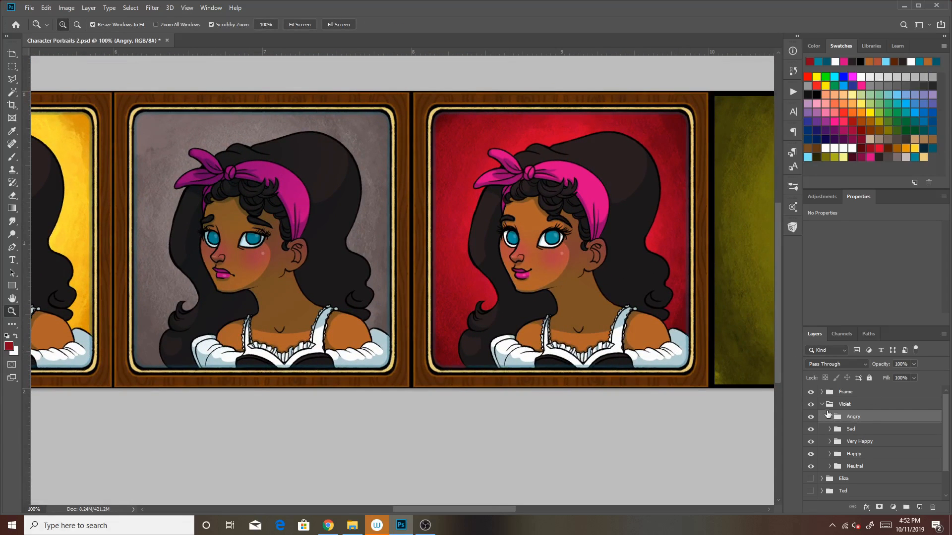
pyautogui.hotkey('ctrl', 't')
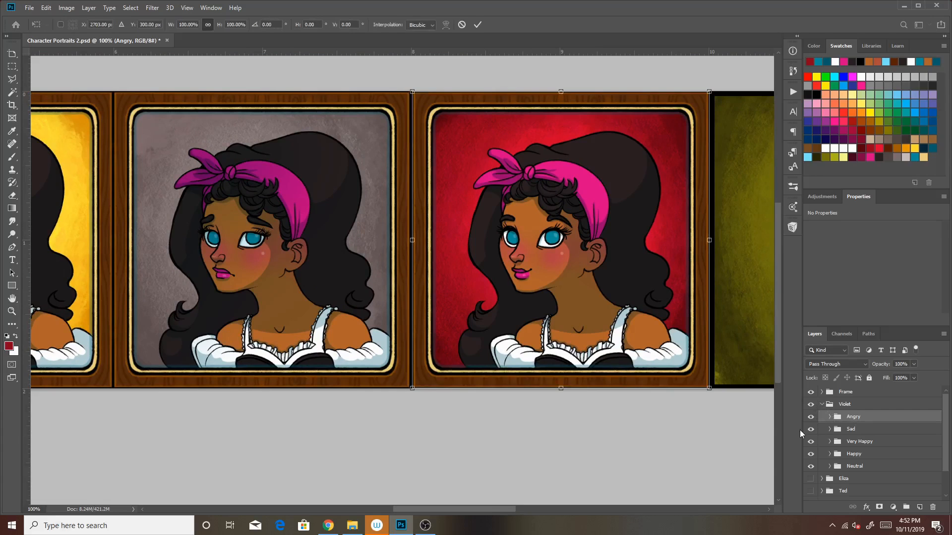
pyautogui.press('Escape')
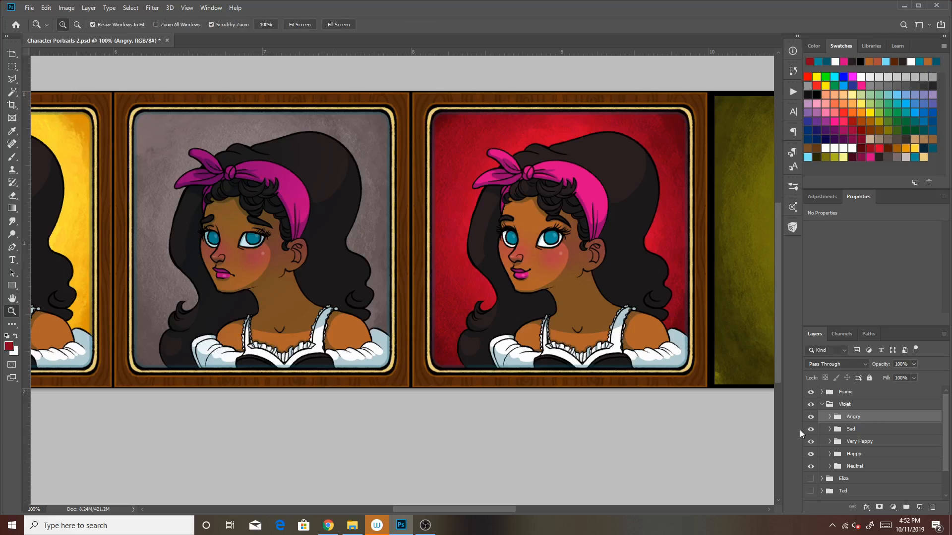
# Compare the Angry portrait's placement with Eliza's angry portrait by toggling the visibility of the Violet and Eliza groups
pyautogui.click(821, 405)
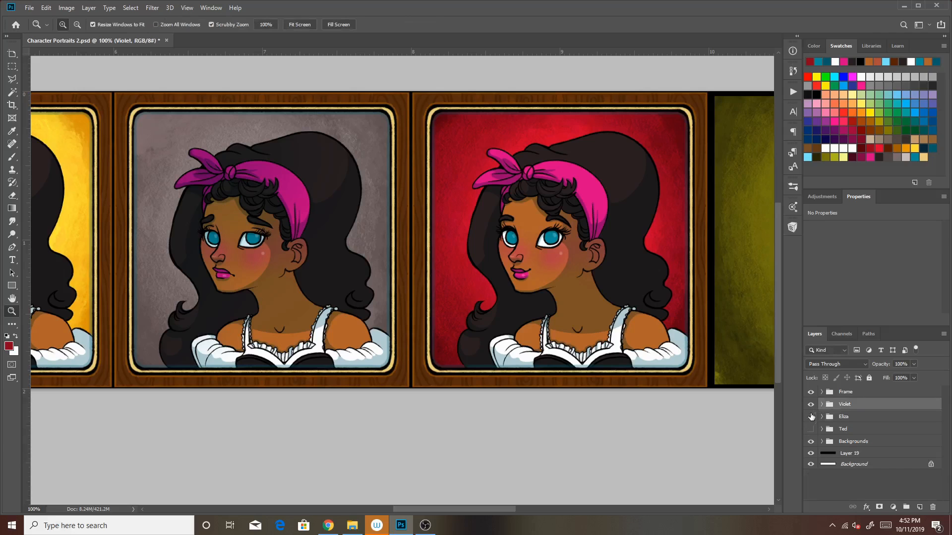
pyautogui.click(810, 416)
pyautogui.click(811, 405)
pyautogui.click(823, 405)
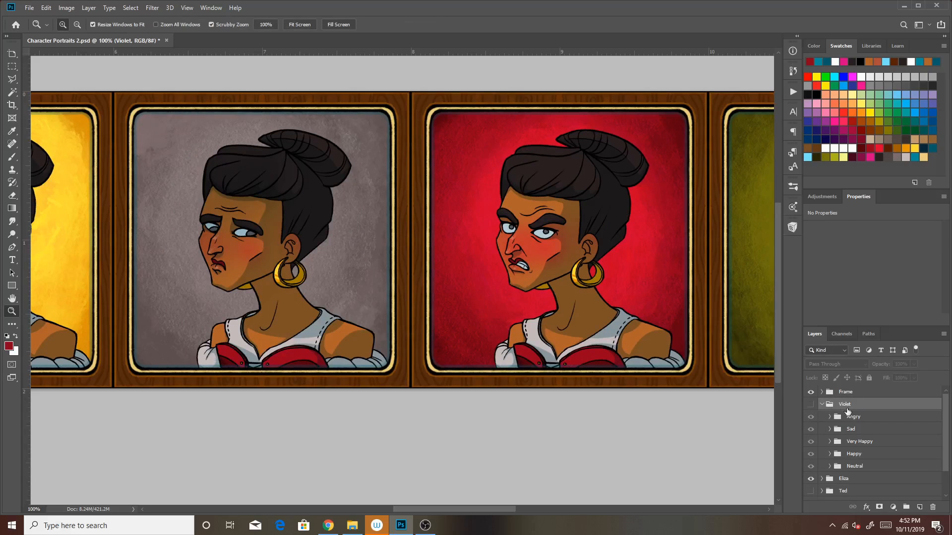
pyautogui.click(862, 419)
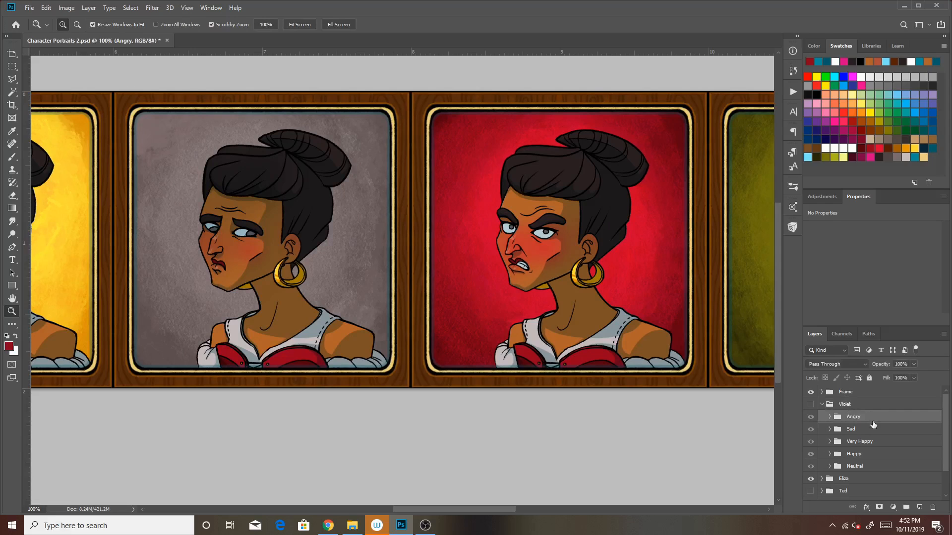
pyautogui.click(811, 404)
pyautogui.hotkey('ctrl', 't')
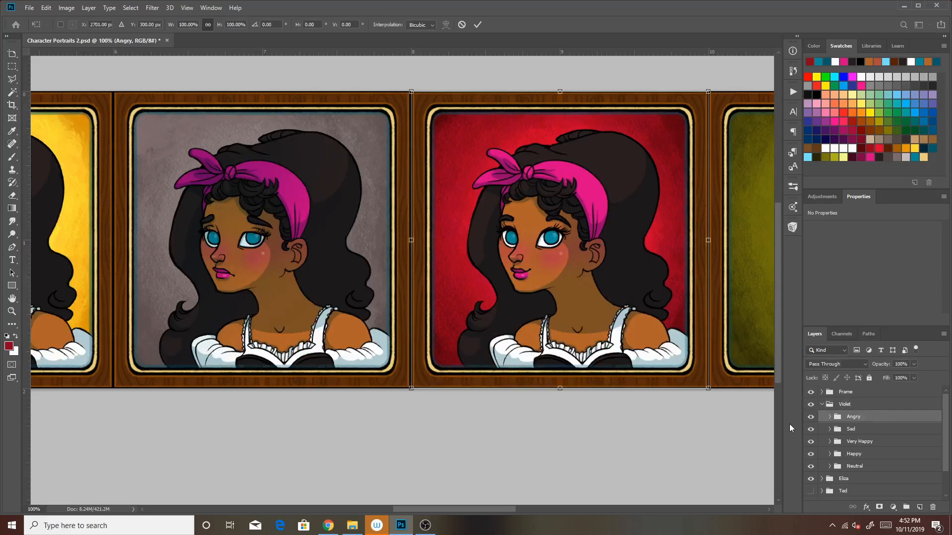
pyautogui.press('z')
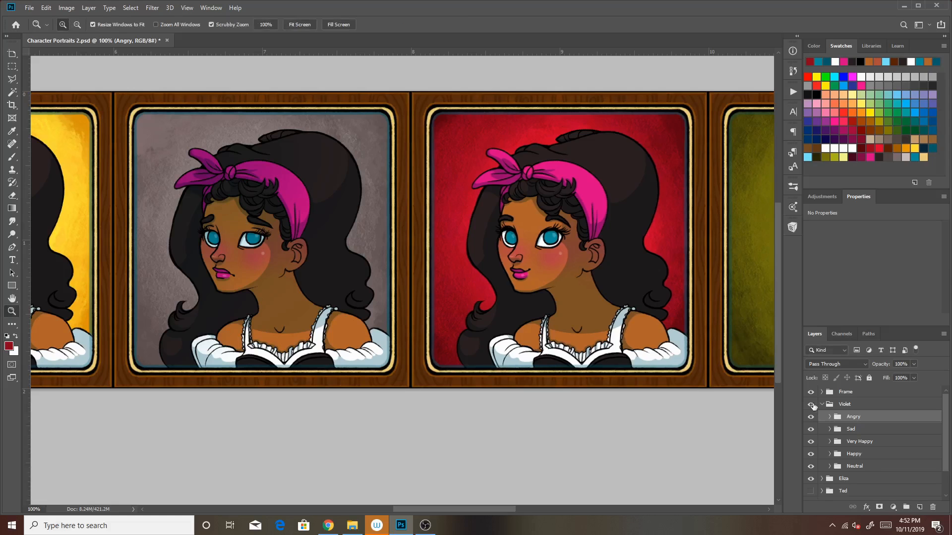
pyautogui.click(811, 405)
pyautogui.click(811, 405)
pyautogui.moveTo(944, 409)
pyautogui.mouseDown()
pyautogui.moveTo(944, 438)
pyautogui.moveTo(948, 421)
pyautogui.mouseUp()
pyautogui.click(811, 447)
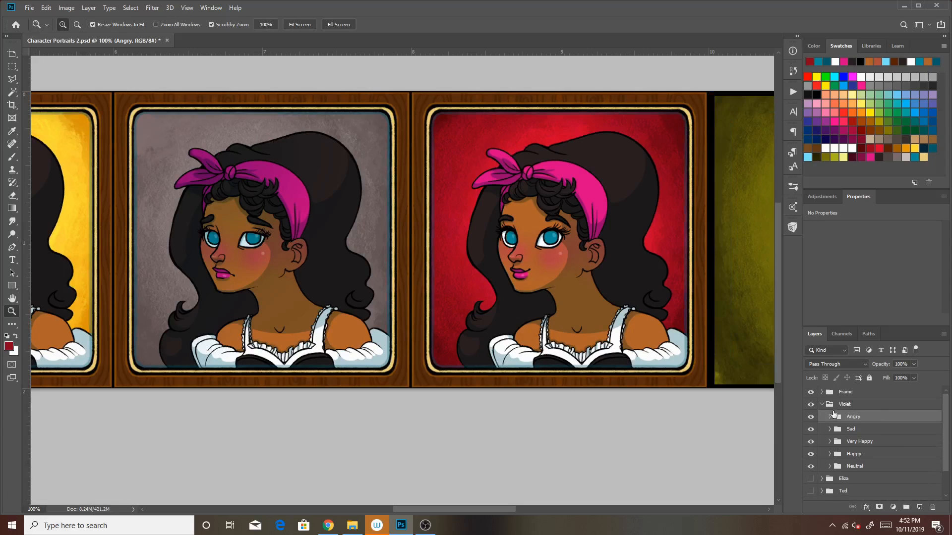
# Expand the Angry group and hide the Backgrounds group and Layer 19 behind the portrait
pyautogui.click(831, 416)
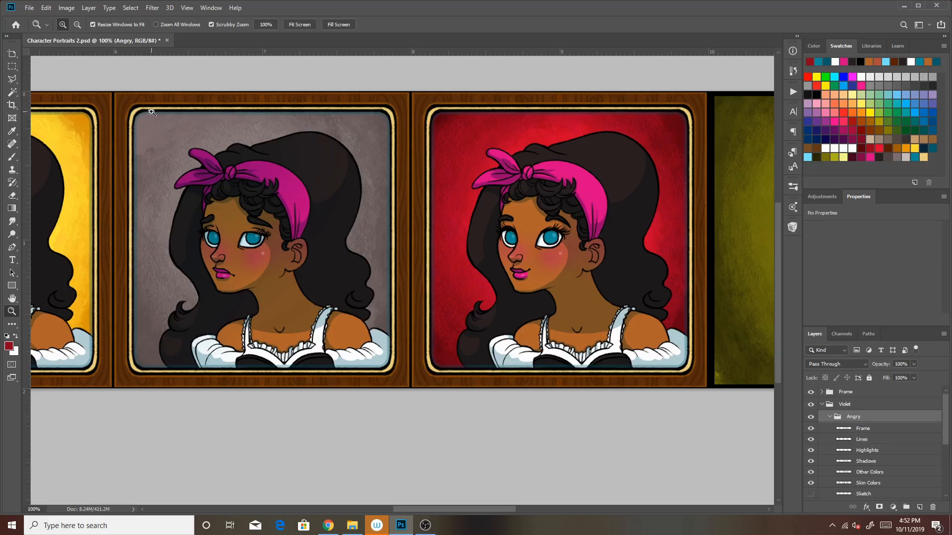
pyautogui.click(605, 274)
pyautogui.moveTo(585, 295); pyautogui.dragTo(553, 313)
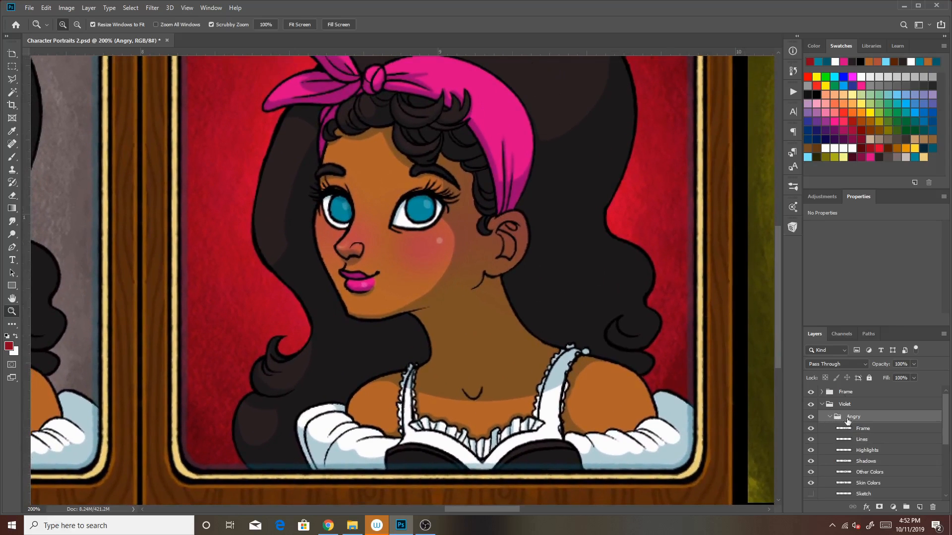
pyautogui.moveTo(945, 427); pyautogui.dragTo(937, 501)
pyautogui.click(810, 472)
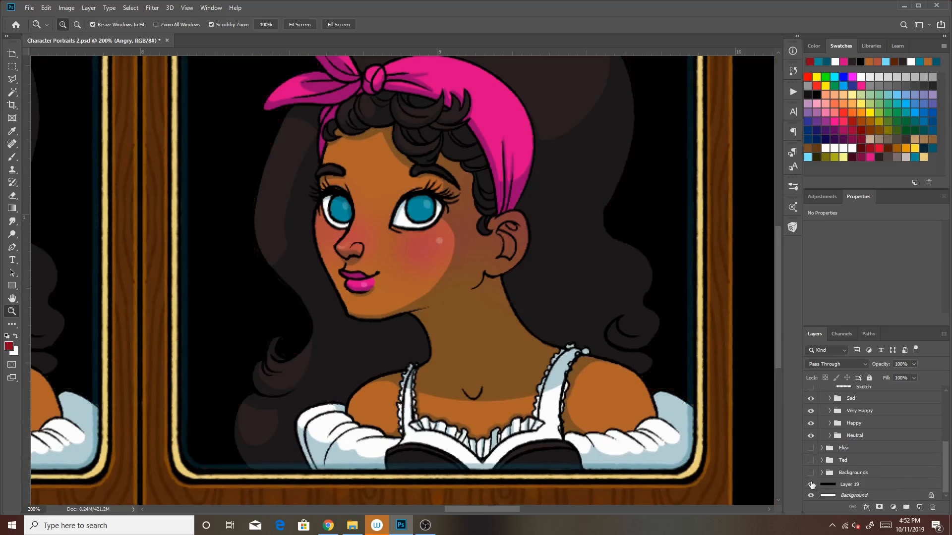
pyautogui.click(811, 484)
pyautogui.moveTo(946, 467); pyautogui.dragTo(948, 404)
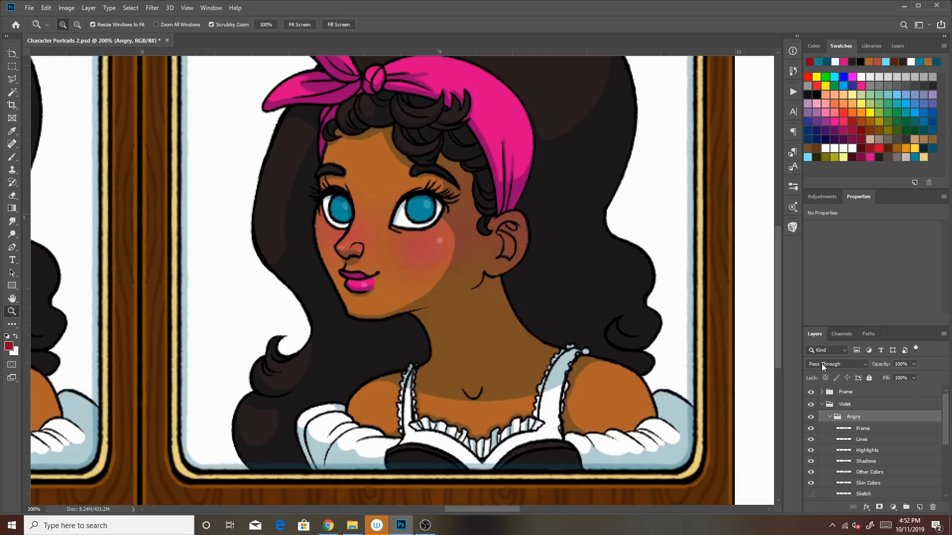
pyautogui.moveTo(775, 338)
pyautogui.mouseDown()
pyautogui.moveTo(781, 305)
pyautogui.moveTo(778, 329)
pyautogui.mouseUp()
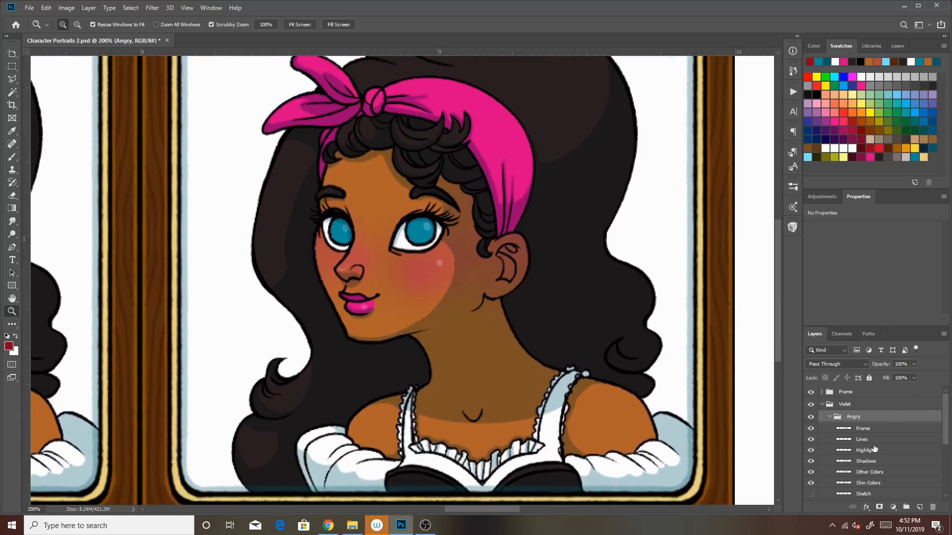
# Sketch the left eye's lower lid and the nose in teal on the Angry group's Sketch layer with a smaller brush
pyautogui.scroll(-2, 935, 436)
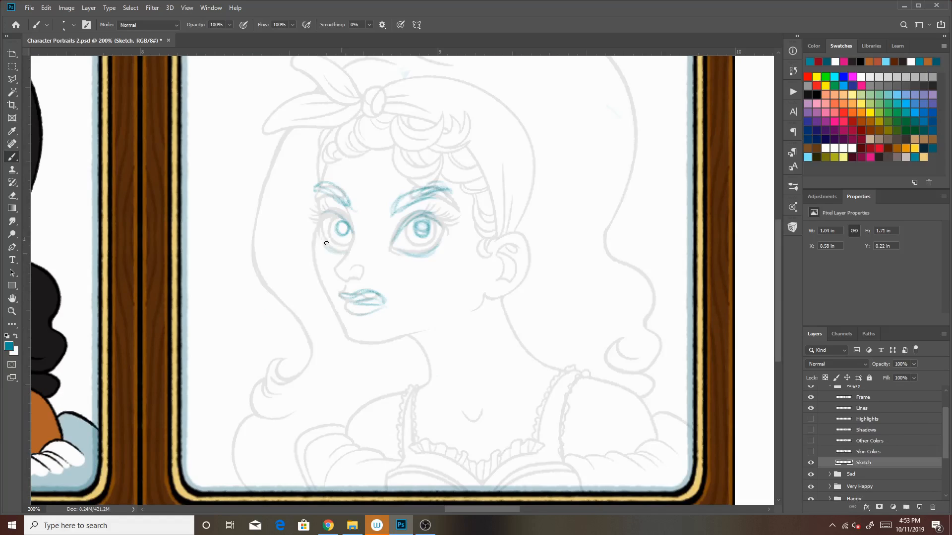
pyautogui.moveTo(322, 230)
pyautogui.mouseDown()
pyautogui.moveTo(328, 246)
pyautogui.moveTo(350, 258)
pyautogui.mouseUp()
pyautogui.press('[')
pyautogui.press('[')
pyautogui.press('[')
pyautogui.press('[')
pyautogui.press('[')
pyautogui.press('[')
pyautogui.press('[')
pyautogui.press('[')
pyautogui.press('[')
pyautogui.press('[')
pyautogui.press('[')
pyautogui.moveTo(352, 264)
pyautogui.mouseDown()
pyautogui.moveTo(344, 267)
pyautogui.moveTo(346, 254)
pyautogui.moveTo(363, 275)
pyautogui.mouseUp()
pyautogui.hotkey('ctrl', 'z')
pyautogui.hotkey('ctrl', 'z')
pyautogui.hotkey('ctrl', 'z')
pyautogui.hotkey('ctrl', 'z')
pyautogui.hotkey('ctrl', 'z')
pyautogui.hotkey('ctrl', 'z')
pyautogui.moveTo(348, 280)
pyautogui.mouseDown()
pyautogui.moveTo(354, 260)
pyautogui.moveTo(362, 273)
pyautogui.moveTo(352, 277)
pyautogui.moveTo(361, 276)
pyautogui.moveTo(356, 264)
pyautogui.moveTo(420, 234)
pyautogui.moveTo(331, 247)
pyautogui.mouseUp()
# Sketch the right lower eyelid, lip corner and irises in teal, and clean up the eyebrow sketch with a smaller eraser
pyautogui.moveTo(396, 251); pyautogui.dragTo(425, 255)
pyautogui.moveTo(366, 294)
pyautogui.mouseDown()
pyautogui.moveTo(387, 309)
pyautogui.moveTo(388, 300)
pyautogui.mouseUp()
pyautogui.moveTo(425, 237); pyautogui.dragTo(421, 231)
pyautogui.moveTo(340, 223); pyautogui.dragTo(342, 232)
pyautogui.moveTo(419, 219); pyautogui.dragTo(430, 235)
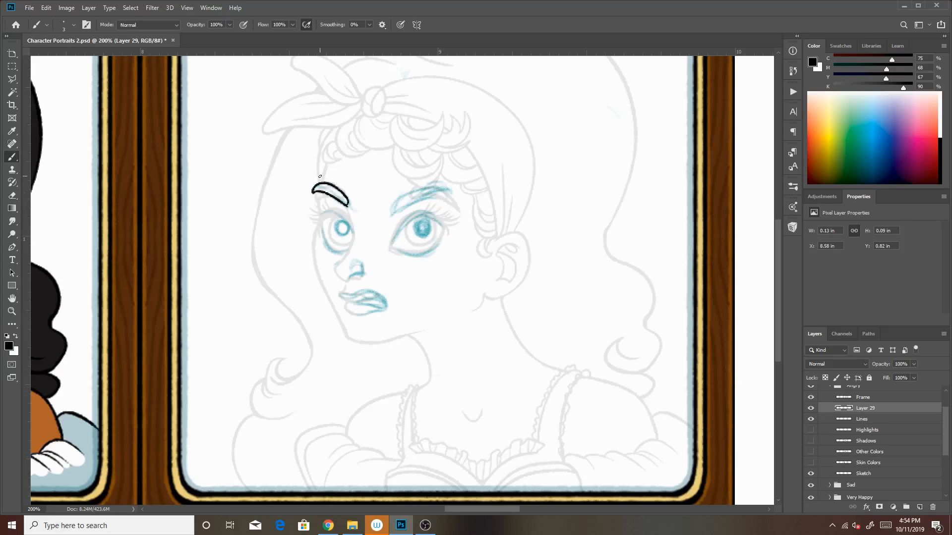
pyautogui.press('e')
pyautogui.press('[')
pyautogui.press('[')
pyautogui.moveTo(353, 208)
pyautogui.mouseDown()
pyautogui.moveTo(426, 186)
pyautogui.moveTo(448, 189)
pyautogui.mouseUp()
# Ink the angry eyebrow outlines in black over the sketch on Layer 29
pyautogui.press('b')
pyautogui.press('[')
pyautogui.press('[')
pyautogui.hotkey('ctrl', 'z')
pyautogui.moveTo(396, 211); pyautogui.dragTo(452, 192)
pyautogui.moveTo(403, 210); pyautogui.dragTo(454, 199)
pyautogui.hotkey('ctrl', 'z')
pyautogui.moveTo(400, 212); pyautogui.dragTo(456, 201)
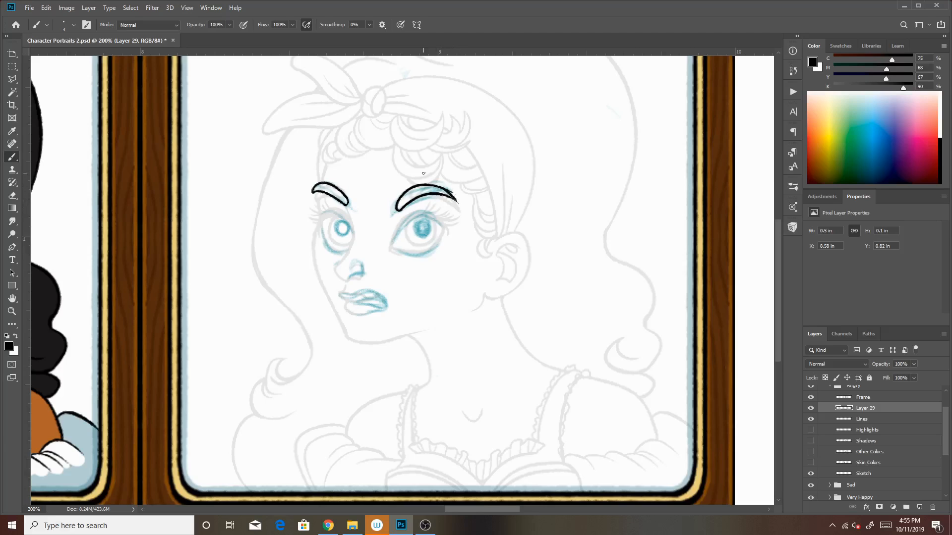
pyautogui.moveTo(460, 203); pyautogui.dragTo(453, 198)
# Lasso the right eyebrow on Layer 29, rotate it -8.86° and nudge it up and left to match the sketch
pyautogui.click(13, 79)
pyautogui.click(468, 229)
pyautogui.click(392, 244)
pyautogui.click(373, 201)
pyautogui.click(403, 153)
pyautogui.click(473, 169)
pyautogui.click(468, 227)
pyautogui.hotkey('ctrl', 't')
pyautogui.moveTo(430, 196); pyautogui.dragTo(423, 199)
pyautogui.moveTo(471, 144); pyautogui.dragTo(464, 132)
pyautogui.press('Up')
pyautogui.press('Up')
pyautogui.press('Left')
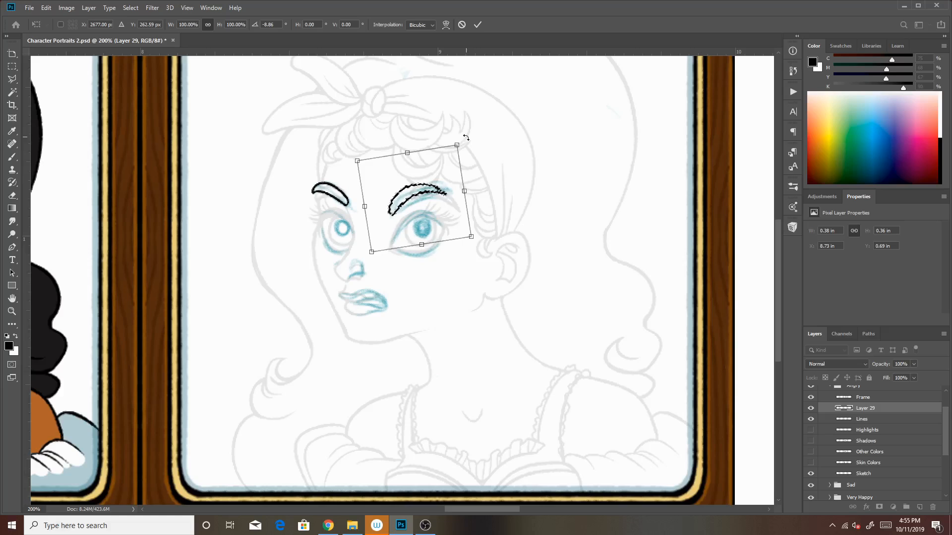
pyautogui.press('Return')
pyautogui.press('l')
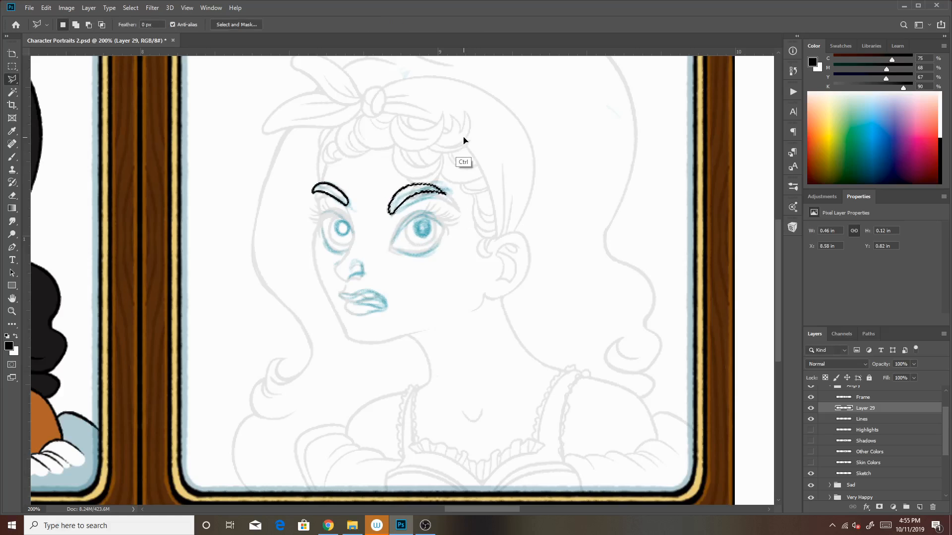
pyautogui.hotkey('ctrl', 'd')
# Lasso the left eyebrow on Layer 29, rotate it 6.12° and nudge it down to match the sketch
pyautogui.click(357, 217)
pyautogui.click(311, 220)
pyautogui.click(288, 186)
pyautogui.click(304, 158)
pyautogui.click(352, 170)
pyautogui.click(364, 198)
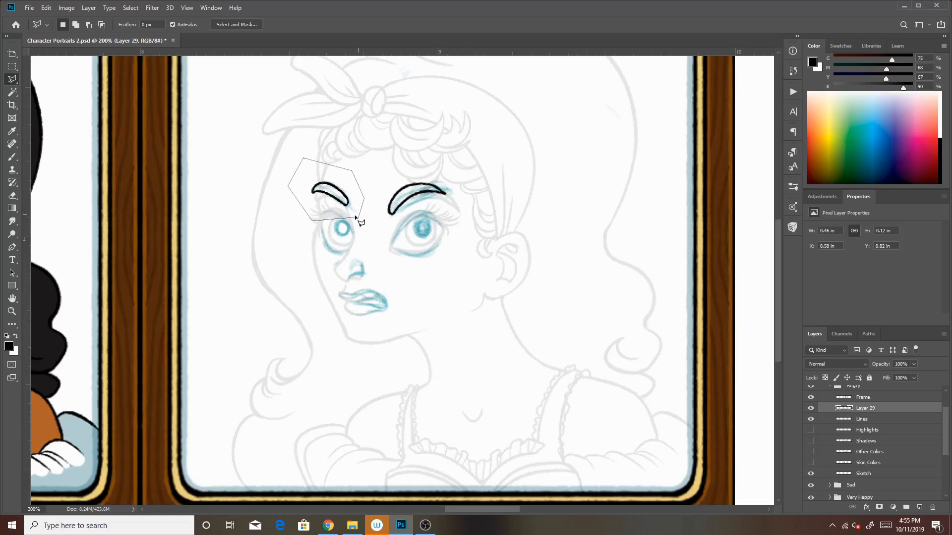
pyautogui.click(357, 218)
pyautogui.hotkey('ctrl', 't')
pyautogui.moveTo(379, 189); pyautogui.dragTo(381, 196)
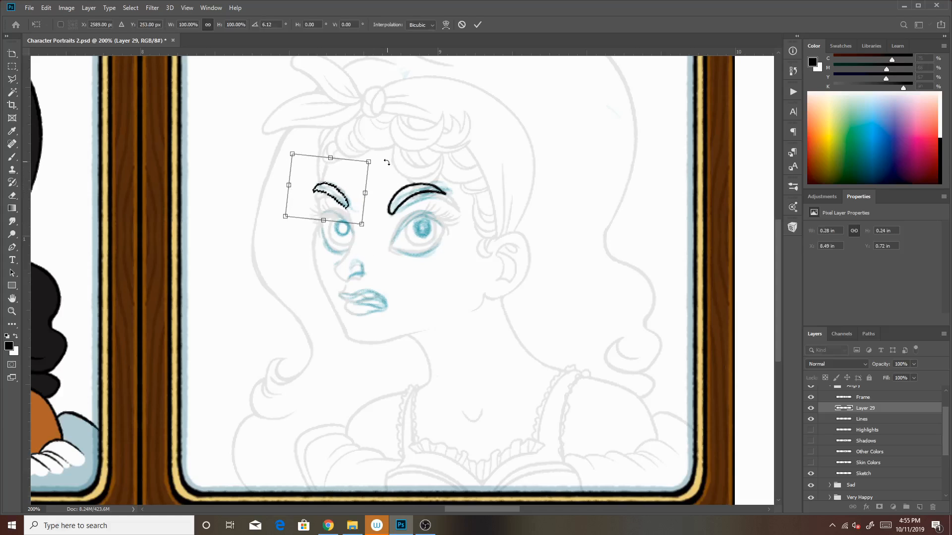
pyautogui.press('Down')
pyautogui.press('Down')
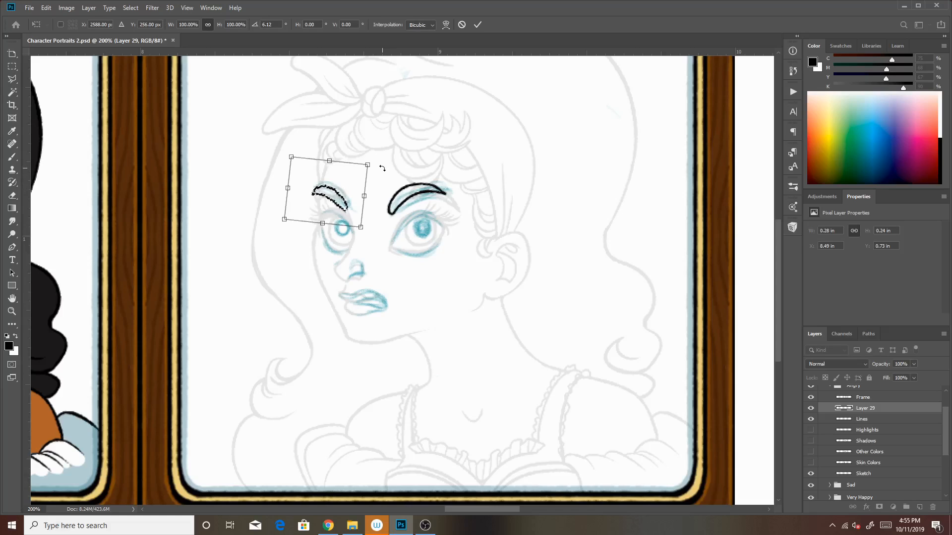
pyautogui.press('Return')
# Delete the outer tip of the left eyebrow's ink with a small lasso selection and deselect
pyautogui.click(318, 181)
pyautogui.click(317, 198)
pyautogui.doubleClick(307, 191)
pyautogui.press('Delete')
pyautogui.hotkey('ctrl', 'd')
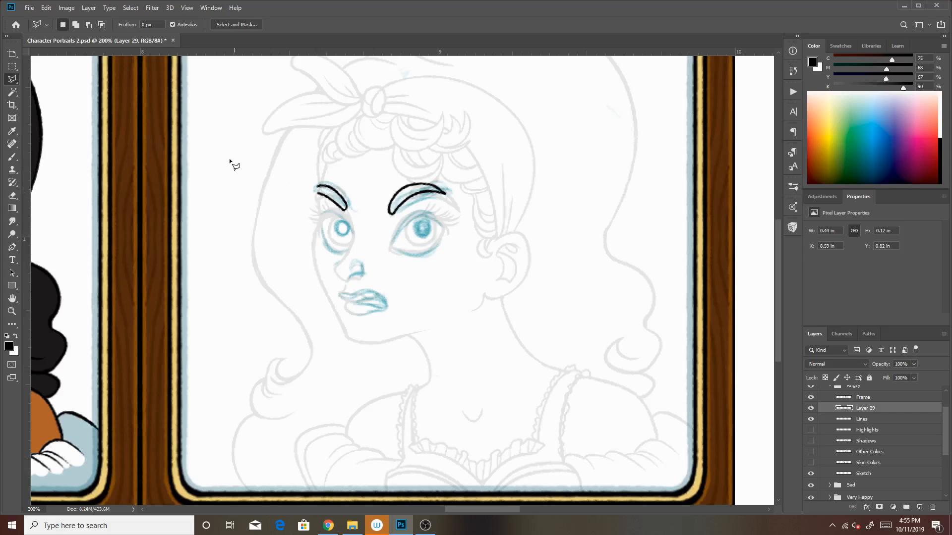
# Redraw the outer end of the left eyebrow in black with the 3 px brush and tidy its outline
pyautogui.click(13, 157)
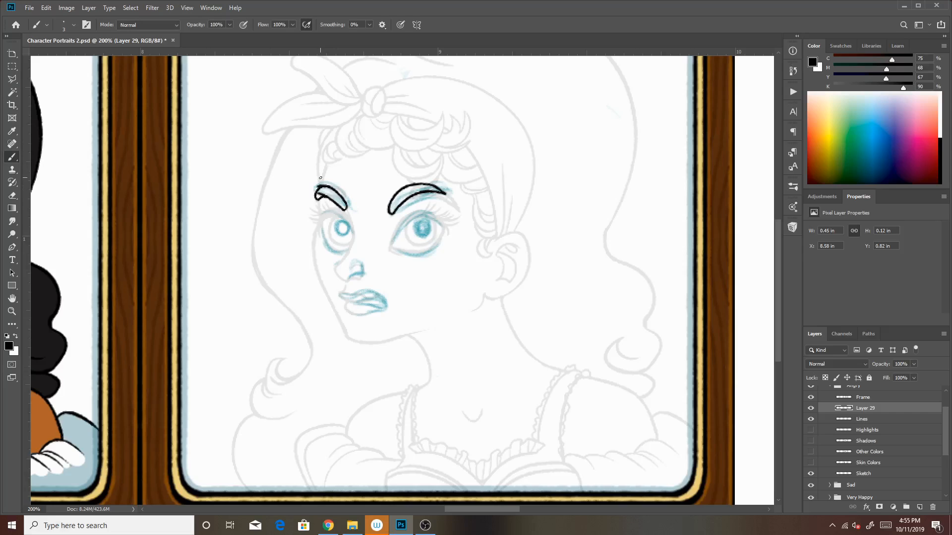
pyautogui.moveTo(322, 183); pyautogui.dragTo(320, 199)
pyautogui.moveTo(319, 198); pyautogui.dragTo(331, 187)
pyautogui.moveTo(337, 204); pyautogui.dragTo(346, 206)
pyautogui.moveTo(334, 193); pyautogui.dragTo(326, 191)
pyautogui.moveTo(320, 188); pyautogui.dragTo(344, 196)
# Try upper-lid strokes on the right eye, undo them, and ink the right iris outline in black on Layer 29
pyautogui.moveTo(391, 247); pyautogui.dragTo(444, 222)
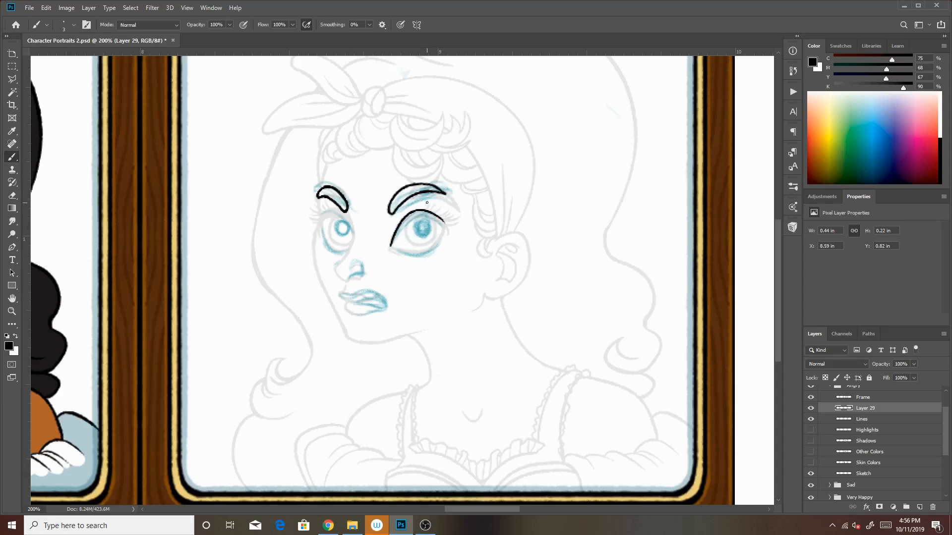
pyautogui.hotkey('ctrl', 'z')
pyautogui.moveTo(391, 247); pyautogui.dragTo(444, 222)
pyautogui.hotkey('ctrl', 'z')
pyautogui.moveTo(390, 247)
pyautogui.mouseDown()
pyautogui.moveTo(440, 239)
pyautogui.moveTo(403, 223)
pyautogui.moveTo(444, 234)
pyautogui.moveTo(418, 234)
pyautogui.moveTo(431, 230)
pyautogui.moveTo(429, 219)
pyautogui.moveTo(415, 221)
pyautogui.moveTo(420, 233)
pyautogui.moveTo(432, 222)
pyautogui.mouseUp()
pyautogui.hotkey('ctrl', 'z')
pyautogui.hotkey('ctrl', 'z')
pyautogui.hotkey('ctrl', 'z')
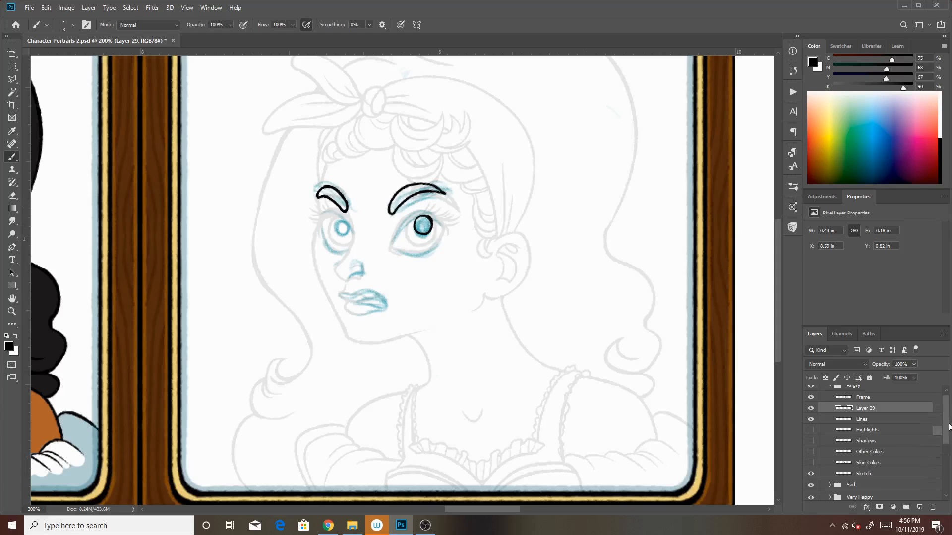
# Examine Ted's angry portrait as an expression reference by temporarily showing the Ted group in place of Violet
pyautogui.scroll(3, 882, 427)
pyautogui.click(821, 404)
pyautogui.click(810, 404)
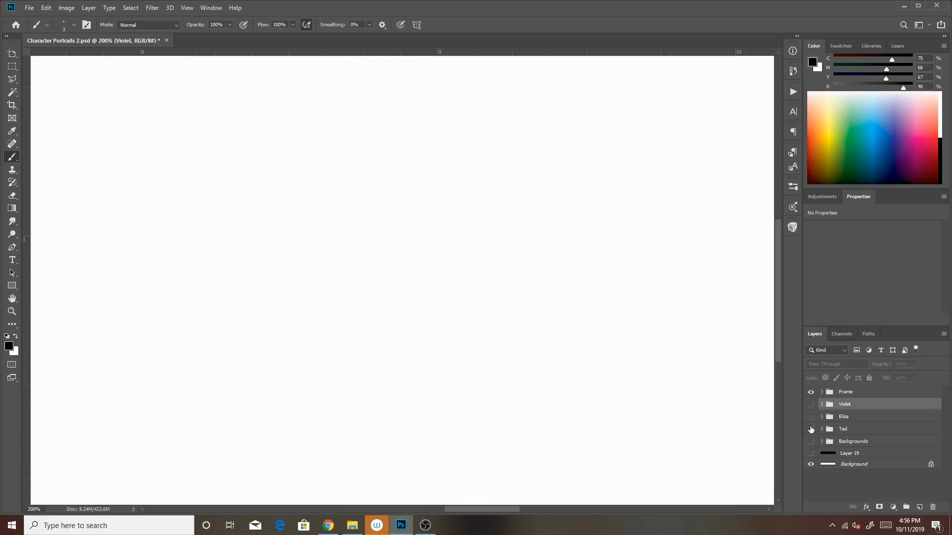
pyautogui.click(811, 429)
pyautogui.moveTo(652, 391); pyautogui.dragTo(653, 439)
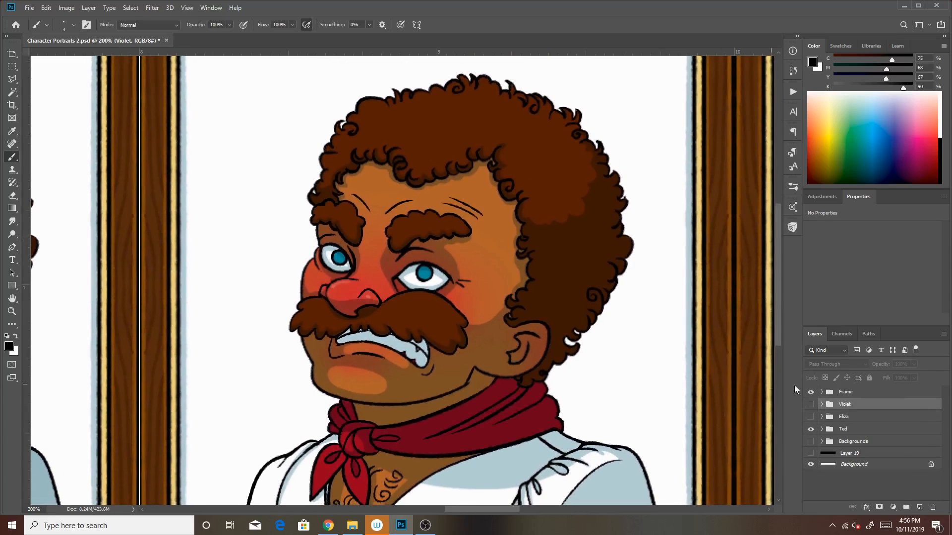
pyautogui.click(811, 429)
pyautogui.click(810, 404)
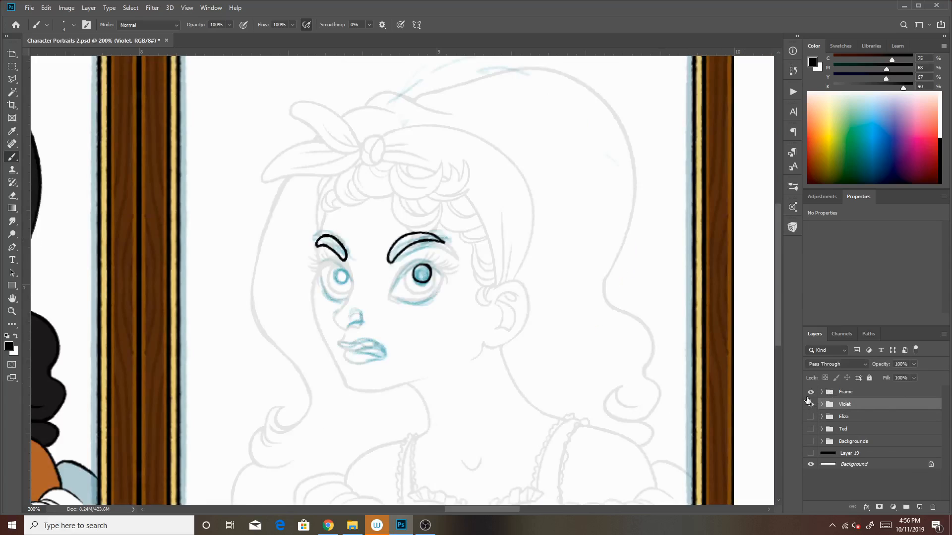
# Ink the left iris outline and the nostril in black with the 3 px brush on Layer 29 of Violet's Angry group
pyautogui.click(821, 404)
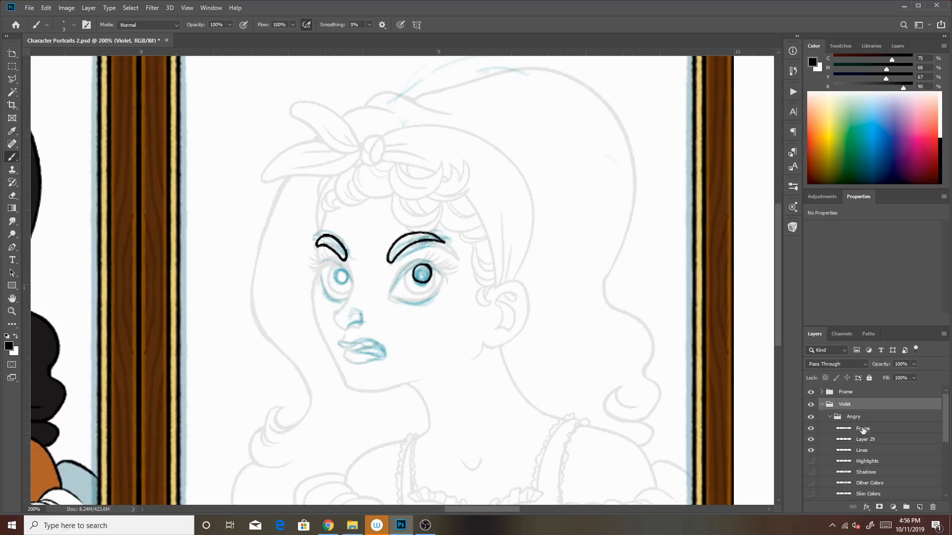
pyautogui.click(863, 441)
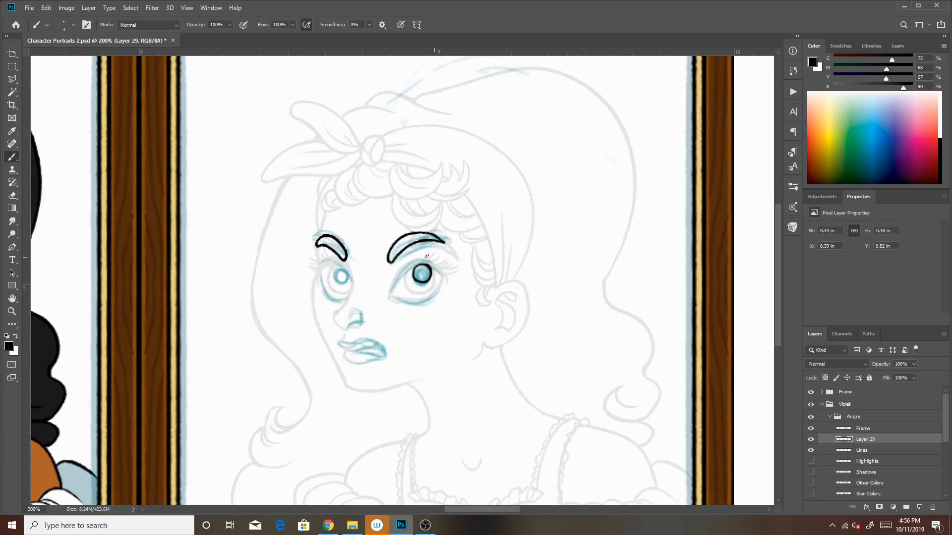
pyautogui.moveTo(343, 268)
pyautogui.mouseDown()
pyautogui.moveTo(332, 276)
pyautogui.moveTo(343, 283)
pyautogui.moveTo(343, 268)
pyautogui.mouseUp()
pyautogui.moveTo(346, 330)
pyautogui.mouseDown()
pyautogui.moveTo(360, 313)
pyautogui.moveTo(350, 320)
pyautogui.moveTo(360, 321)
pyautogui.mouseUp()
pyautogui.hotkey('ctrl', 'z')
pyautogui.moveTo(362, 321); pyautogui.dragTo(349, 322)
pyautogui.rightClick(333, 272)
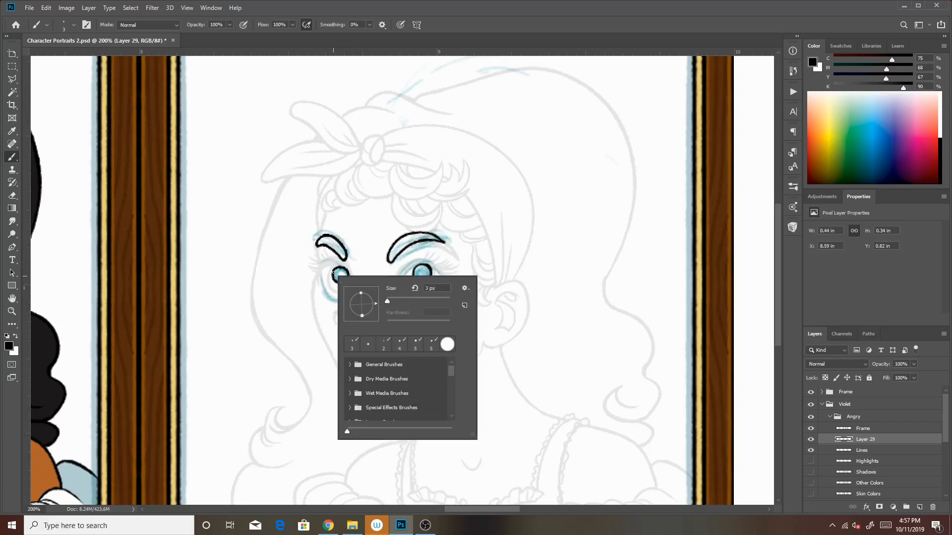
pyautogui.click(484, 21)
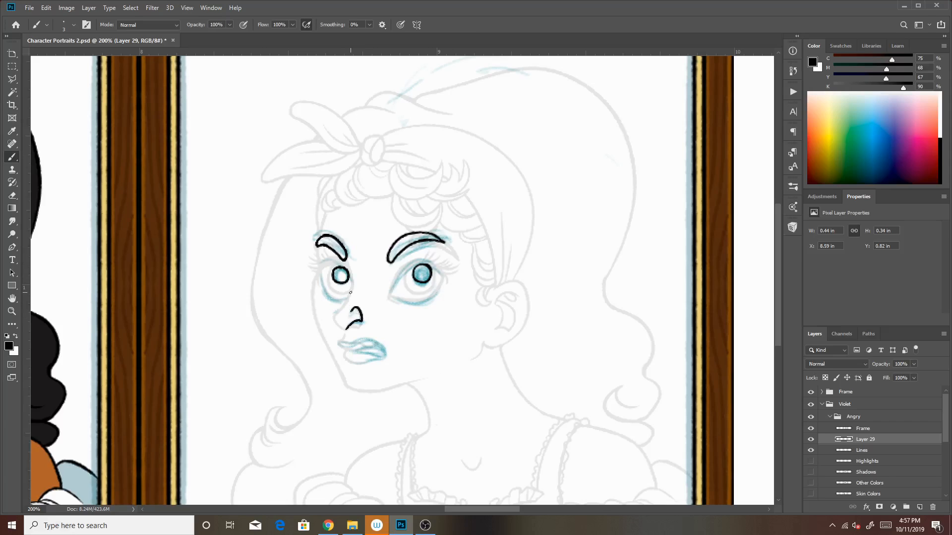
# Ink the outline of the snarling lips in black over the blue mouth sketch, undoing strokes that miss
pyautogui.moveTo(340, 342)
pyautogui.mouseDown()
pyautogui.moveTo(383, 355)
pyautogui.moveTo(348, 349)
pyautogui.moveTo(372, 339)
pyautogui.moveTo(384, 353)
pyautogui.moveTo(349, 350)
pyautogui.moveTo(383, 358)
pyautogui.moveTo(376, 340)
pyautogui.moveTo(347, 358)
pyautogui.moveTo(368, 363)
pyautogui.mouseUp()
pyautogui.hotkey('ctrl', 'z')
pyautogui.hotkey('ctrl', 'z')
pyautogui.hotkey('ctrl', 'z')
pyautogui.hotkey('ctrl', 'z')
pyautogui.hotkey('ctrl', 'z')
pyautogui.hotkey('ctrl', 'z')
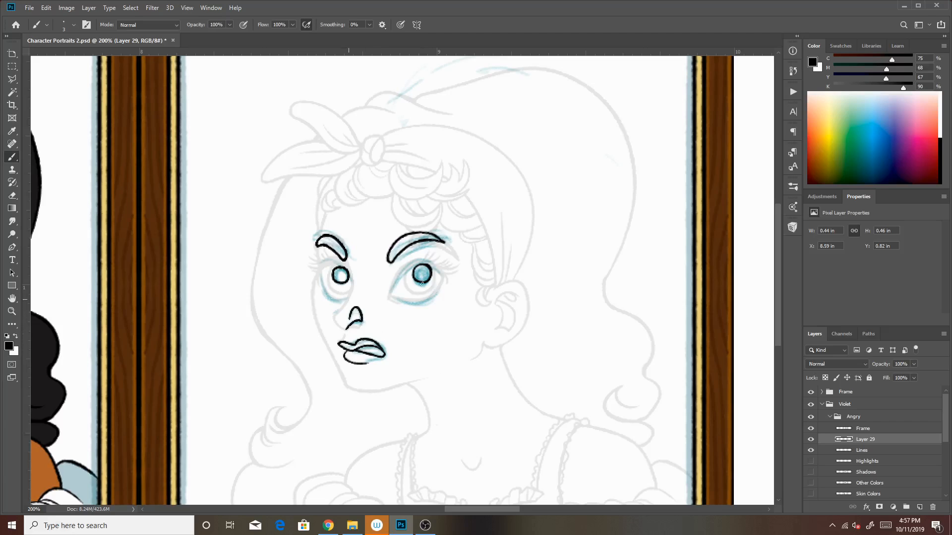
# Ink the lower lids of both eyes and extend the nose contour toward its tip, undoing stray strokes
pyautogui.moveTo(389, 297); pyautogui.dragTo(443, 278)
pyautogui.moveTo(349, 300)
pyautogui.mouseDown()
pyautogui.moveTo(323, 286)
pyautogui.moveTo(322, 256)
pyautogui.moveTo(333, 299)
pyautogui.moveTo(316, 257)
pyautogui.moveTo(328, 300)
pyautogui.moveTo(317, 266)
pyautogui.moveTo(338, 302)
pyautogui.moveTo(348, 284)
pyautogui.moveTo(321, 279)
pyautogui.moveTo(348, 299)
pyautogui.mouseUp()
pyautogui.hotkey('ctrl', 'z')
pyautogui.hotkey('ctrl', 'z')
pyautogui.hotkey('ctrl', 'z')
pyautogui.hotkey('ctrl', 'z')
pyautogui.hotkey('ctrl', 'z')
pyautogui.hotkey('ctrl', 'z')
pyautogui.moveTo(346, 329); pyautogui.dragTo(337, 321)
pyautogui.hotkey('ctrl', 'z')
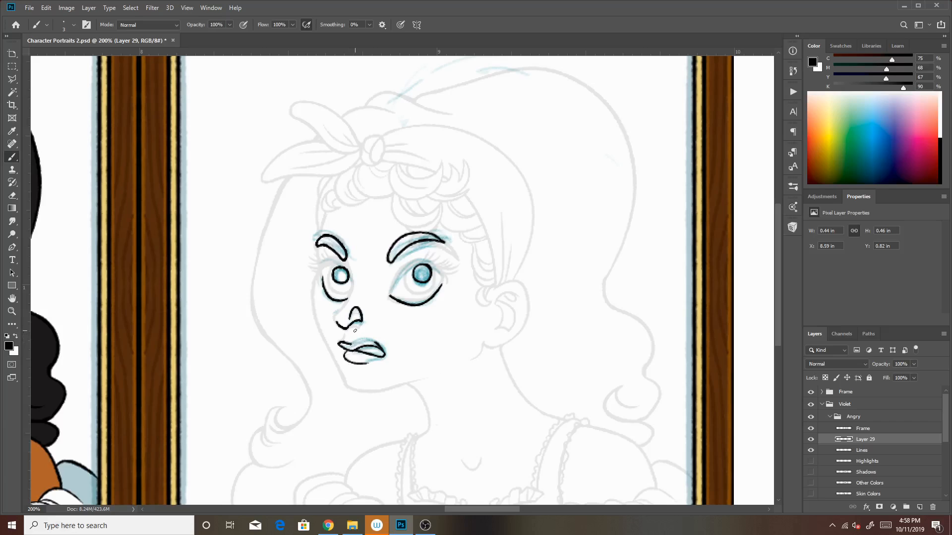
# Rework the line of the upper lip in black and undo the stray strokes
pyautogui.moveTo(351, 345)
pyautogui.mouseDown()
pyautogui.moveTo(378, 344)
pyautogui.moveTo(382, 355)
pyautogui.mouseUp()
pyautogui.hotkey('ctrl', 'z')
pyautogui.hotkey('ctrl', 'z')
pyautogui.hotkey('ctrl', 'z')
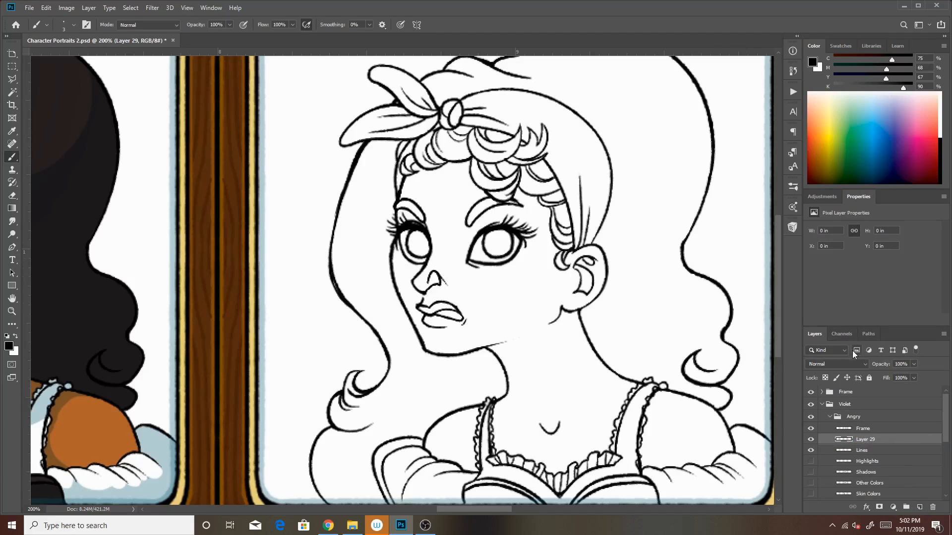
# Fade the Lines layer to 25% opacity and ink smaller iris outlines in both eyes with a larger brush on Layer 29
pyautogui.click(874, 452)
pyautogui.moveTo(914, 364); pyautogui.dragTo(886, 379)
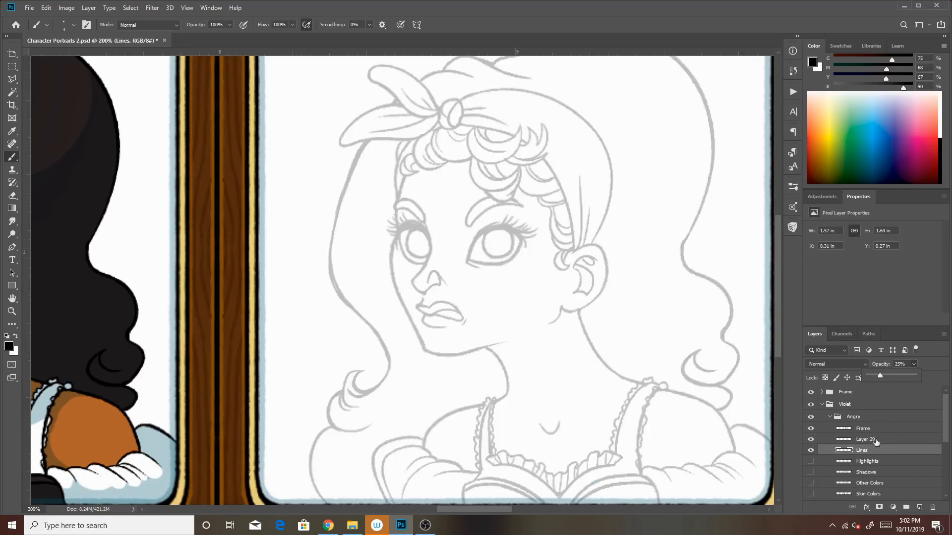
pyautogui.click(877, 439)
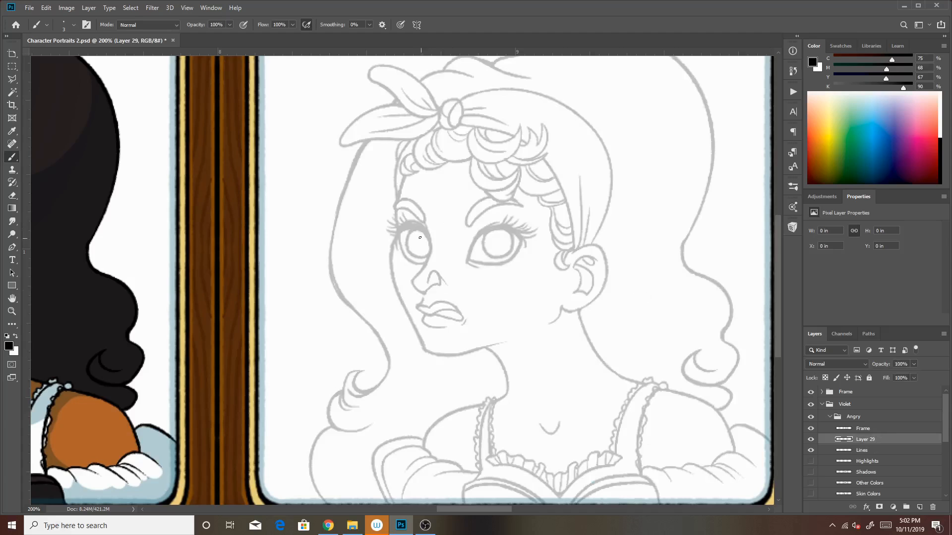
pyautogui.press(']')
pyautogui.moveTo(420, 233)
pyautogui.mouseDown()
pyautogui.moveTo(412, 243)
pyautogui.moveTo(420, 253)
pyautogui.moveTo(429, 248)
pyautogui.moveTo(421, 233)
pyautogui.mouseUp()
pyautogui.moveTo(501, 231)
pyautogui.mouseDown()
pyautogui.moveTo(490, 235)
pyautogui.moveTo(493, 250)
pyautogui.moveTo(506, 248)
pyautogui.moveTo(499, 229)
pyautogui.mouseUp()
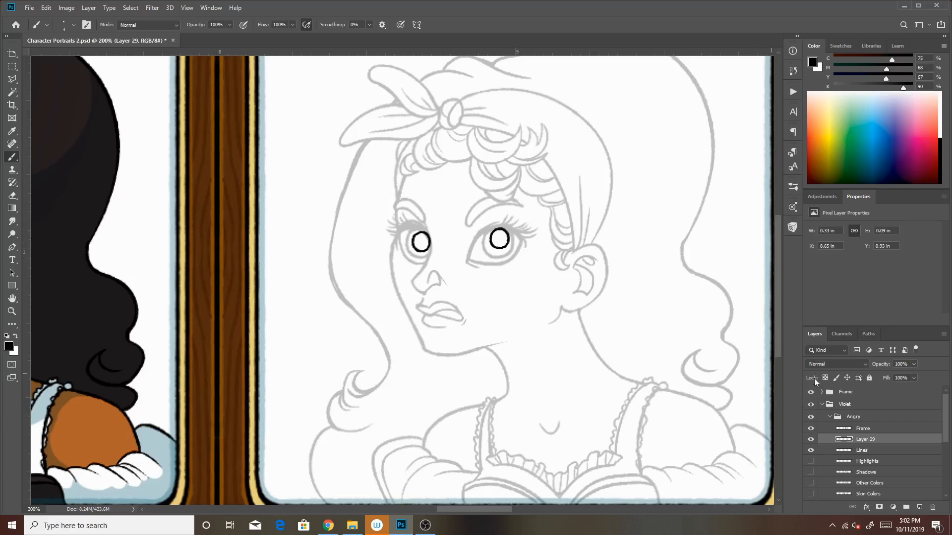
# With Lines back at 100% opacity, realign the right iris on Layer 29 and check both irises by briefly hiding Lines
pyautogui.click(858, 451)
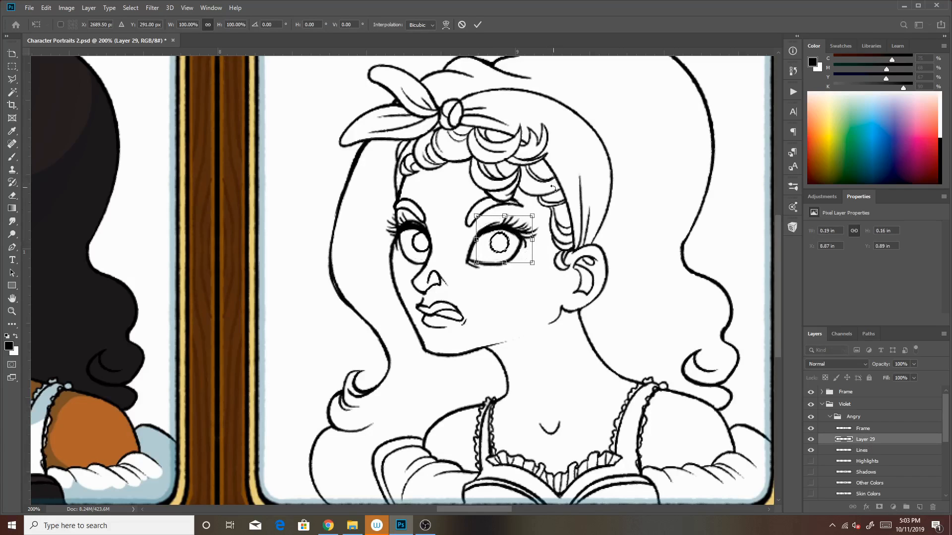
pyautogui.press('l')
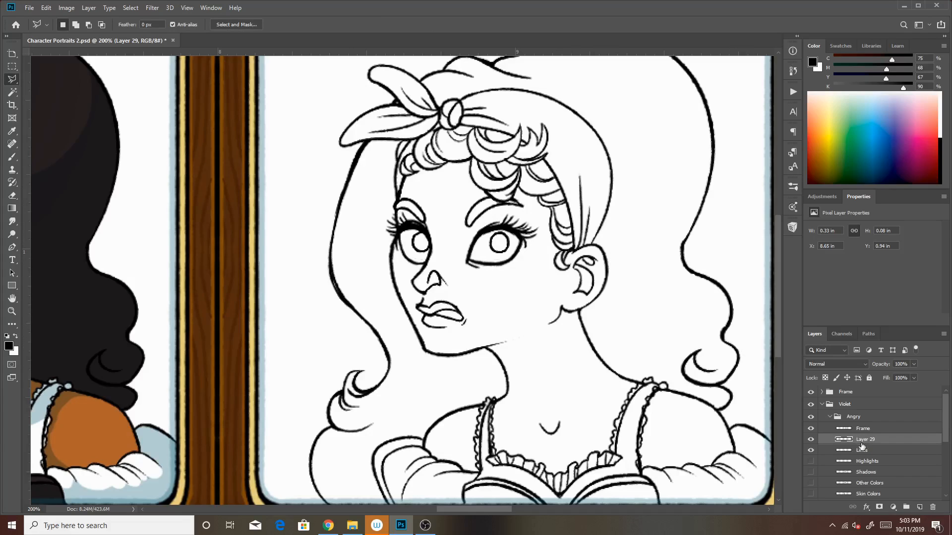
pyautogui.click(861, 450)
pyautogui.click(811, 450)
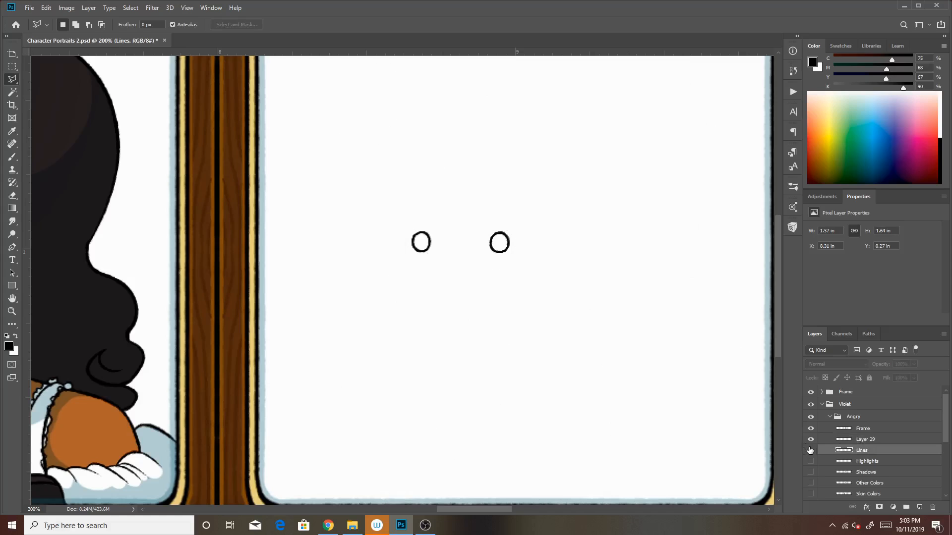
pyautogui.click(811, 450)
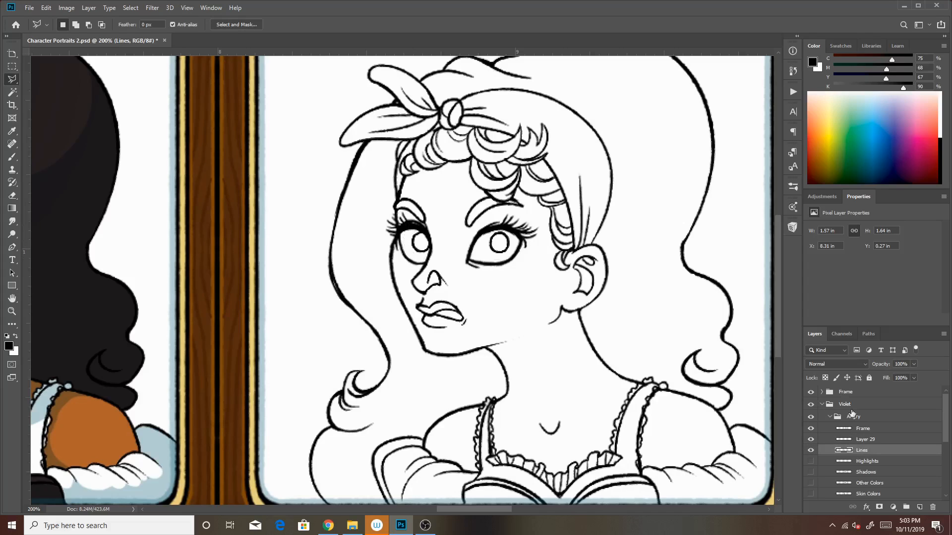
pyautogui.click(861, 440)
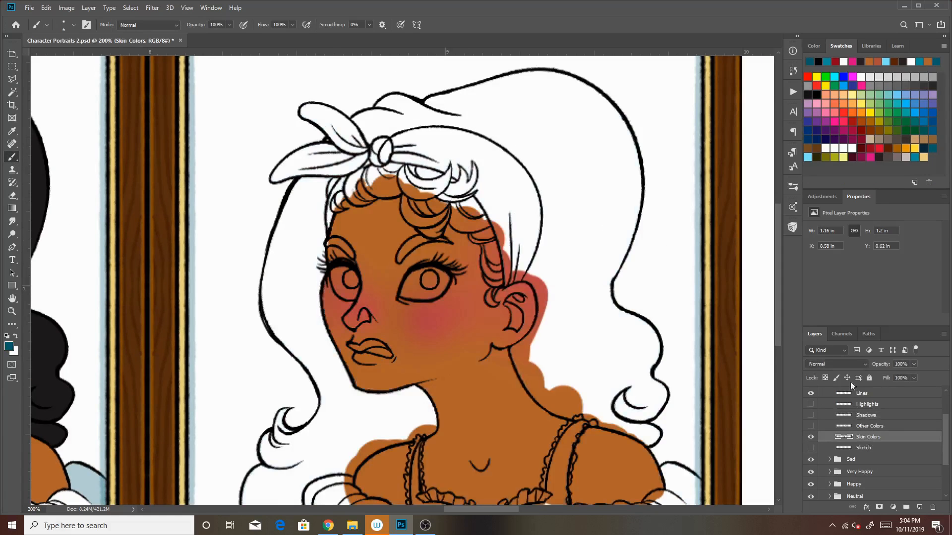
# Lock the Skin Colors layer's transparent pixels and flush the nose, cheeks and brow area with red radial gradients at 18% opacity
pyautogui.click(825, 377)
pyautogui.click(12, 208)
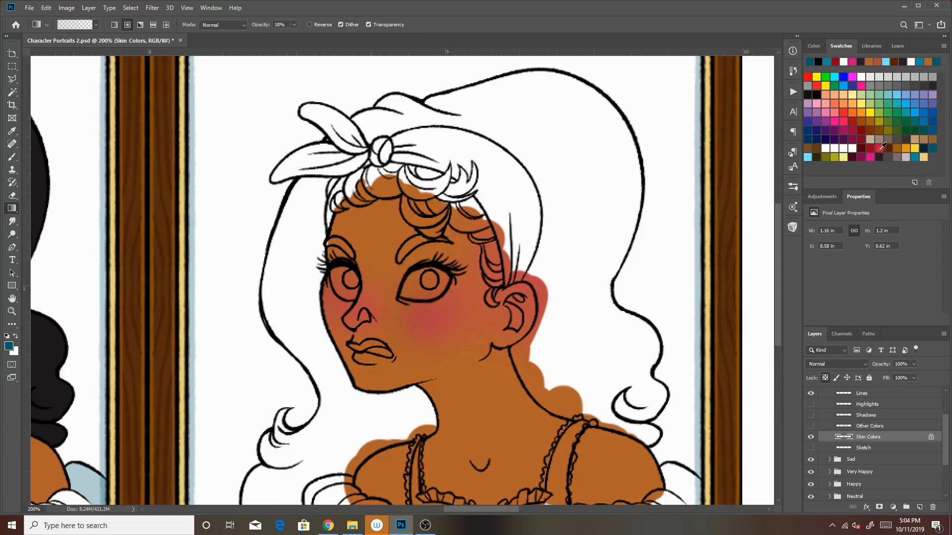
pyautogui.click(879, 148)
pyautogui.moveTo(391, 310); pyautogui.dragTo(494, 370)
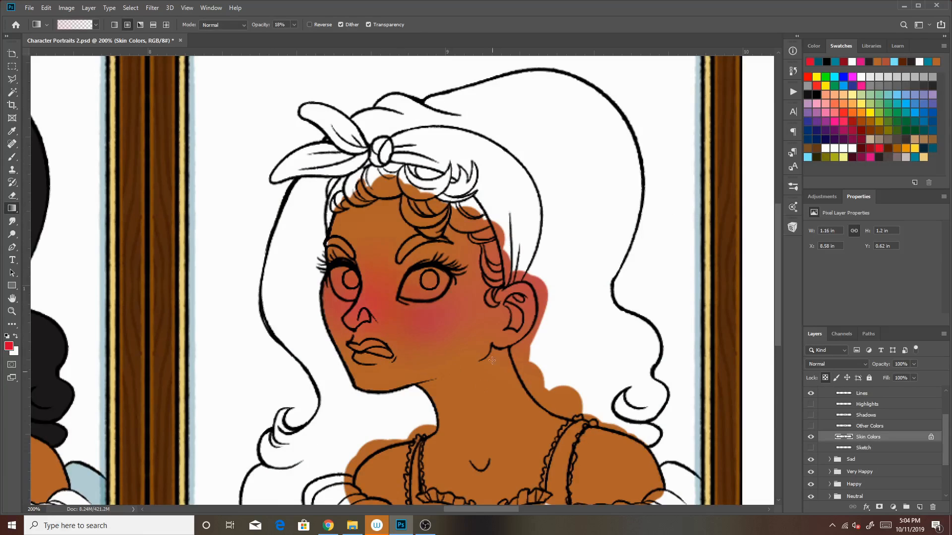
pyautogui.moveTo(340, 302); pyautogui.dragTo(441, 368)
pyautogui.moveTo(405, 304); pyautogui.dragTo(500, 371)
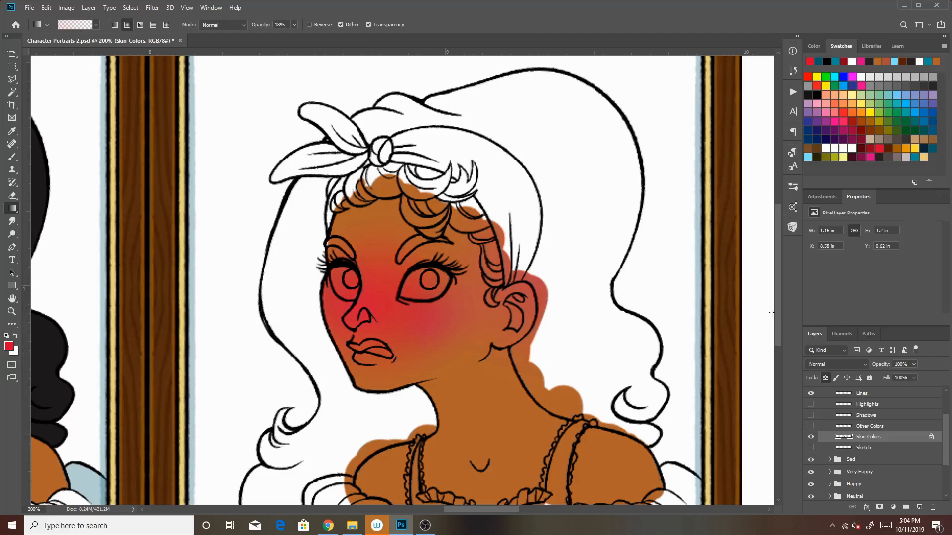
pyautogui.scroll(1, 936, 420)
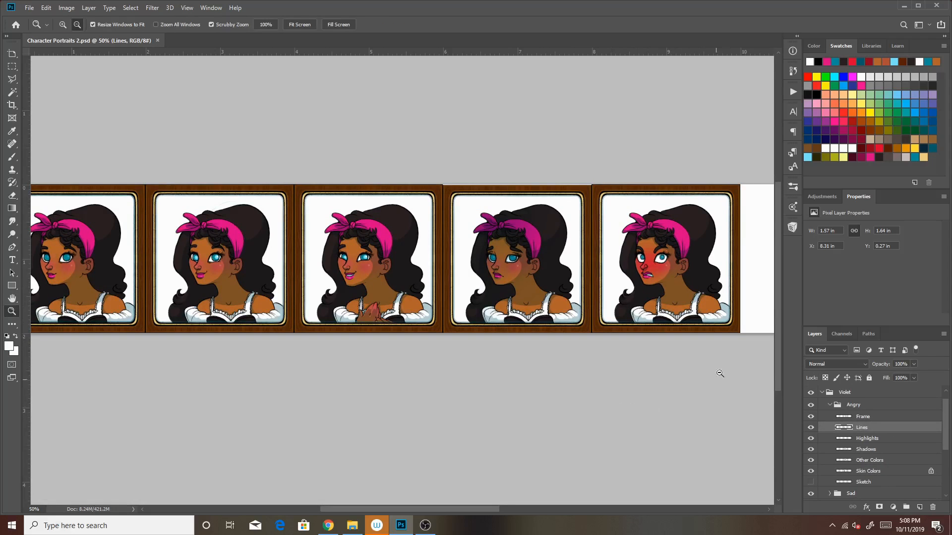
# Show the Backgrounds group behind Violet's portraits and review the whole row of expressions
pyautogui.moveTo(433, 512); pyautogui.dragTo(463, 512)
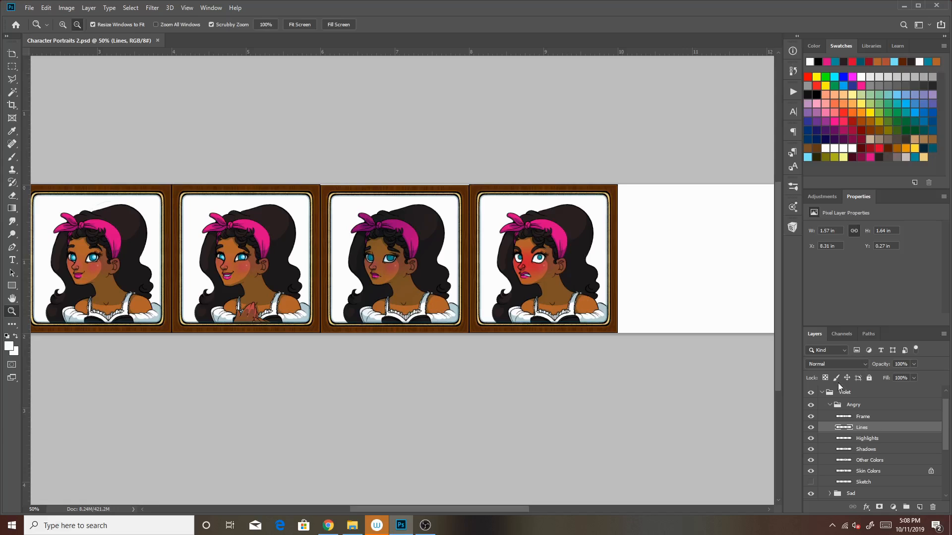
pyautogui.scroll(-3, 939, 424)
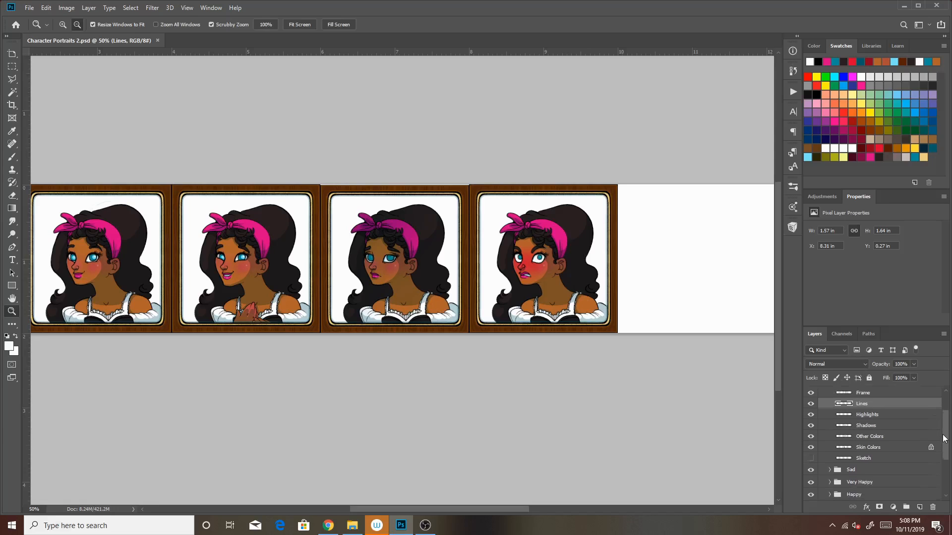
pyautogui.click(811, 486)
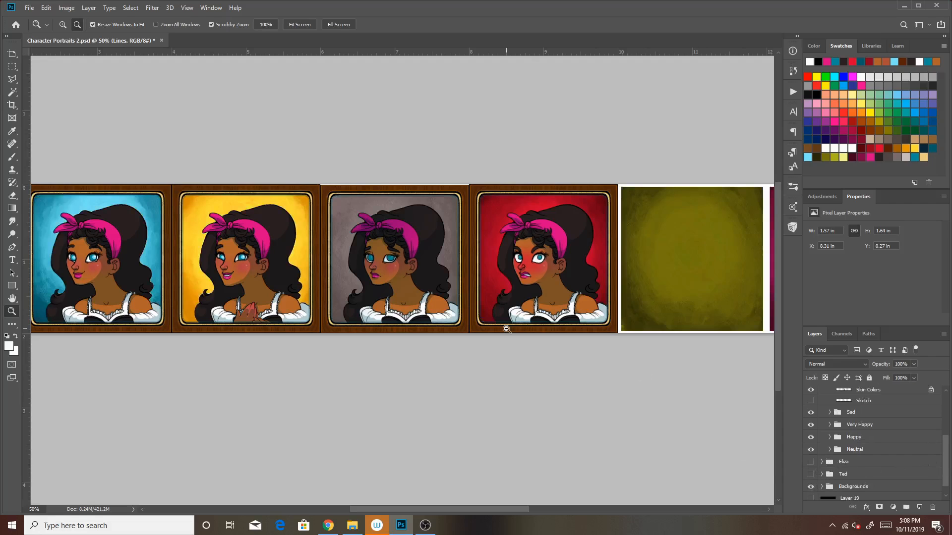
pyautogui.click(367, 172)
pyautogui.moveTo(558, 298); pyautogui.dragTo(513, 321)
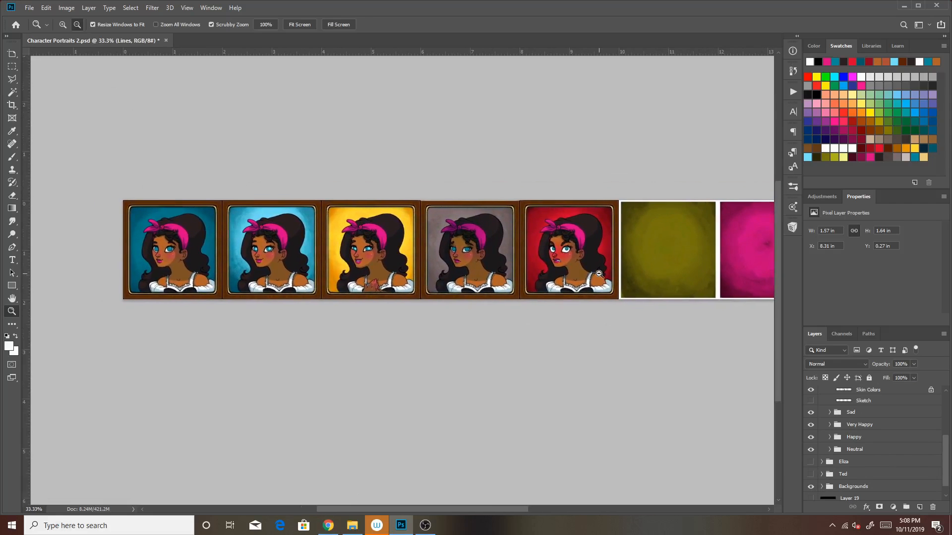